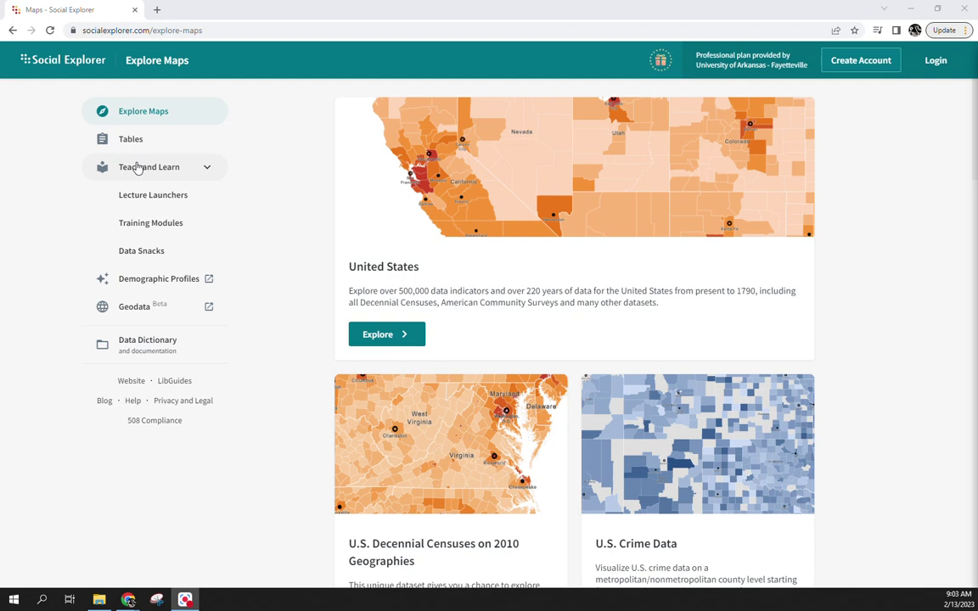
Open the Tables catalogue and look through its survey categories, including the U.S. Health Data releases
{"action": "left_click", "coordinate": [141, 143]}
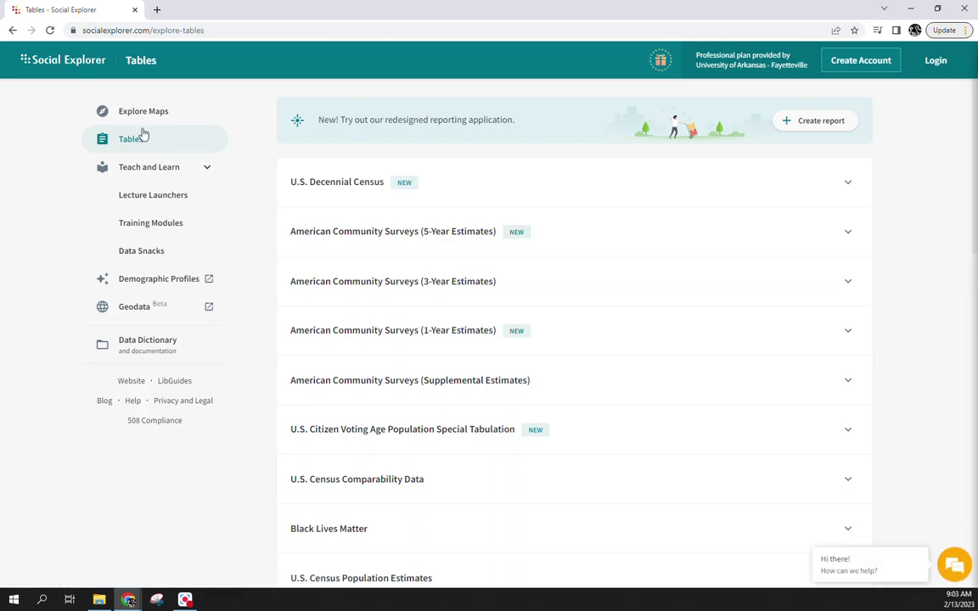
{"action": "scroll", "coordinate": [550, 232], "scroll_direction": "down", "scroll_amount": 4}
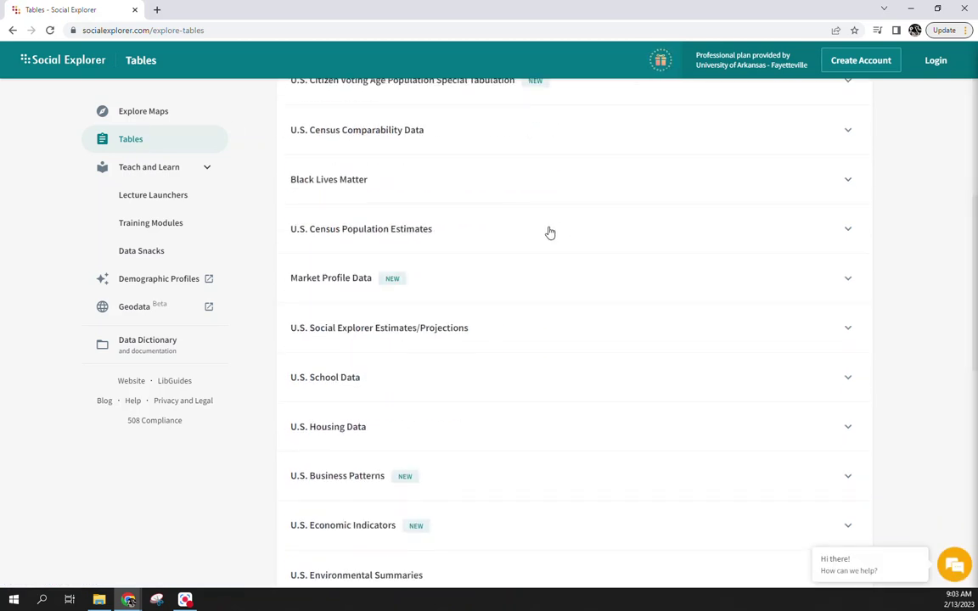
{"action": "scroll", "coordinate": [550, 232], "scroll_direction": "down", "scroll_amount": 5}
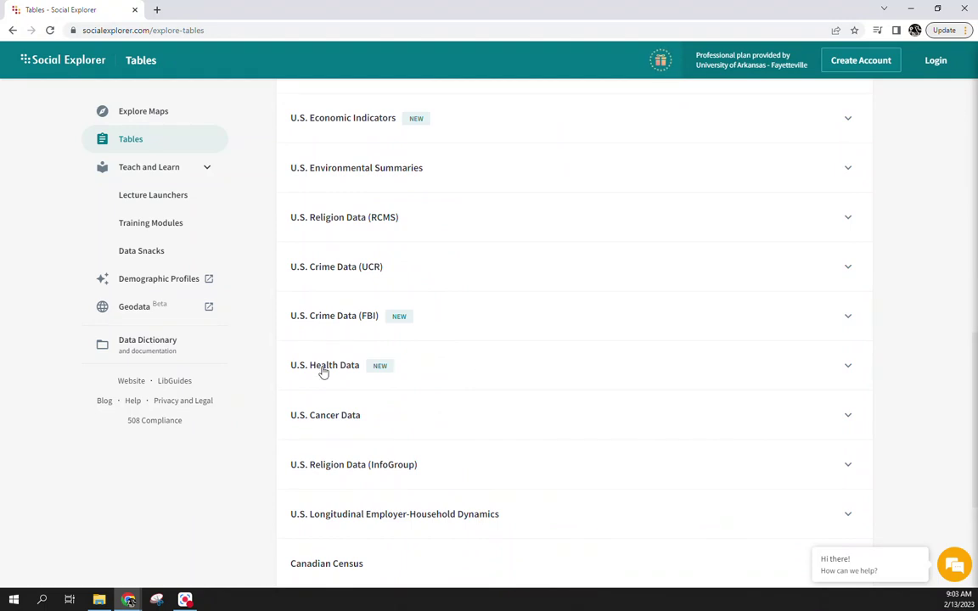
{"action": "left_click", "coordinate": [323, 367]}
{"action": "scroll", "coordinate": [389, 396], "scroll_direction": "down", "scroll_amount": 5}
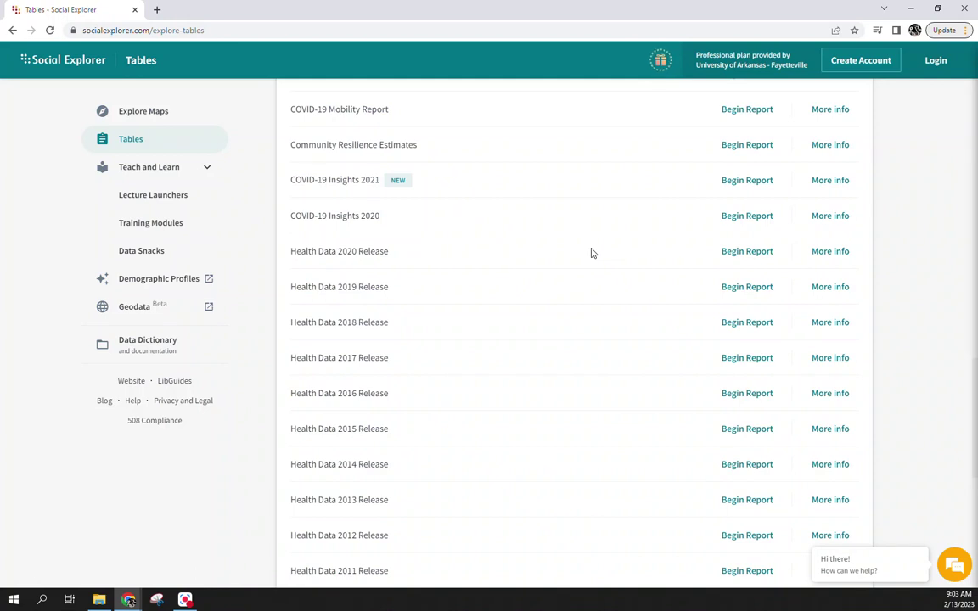
{"action": "scroll", "coordinate": [560, 256], "scroll_direction": "up", "scroll_amount": 3}
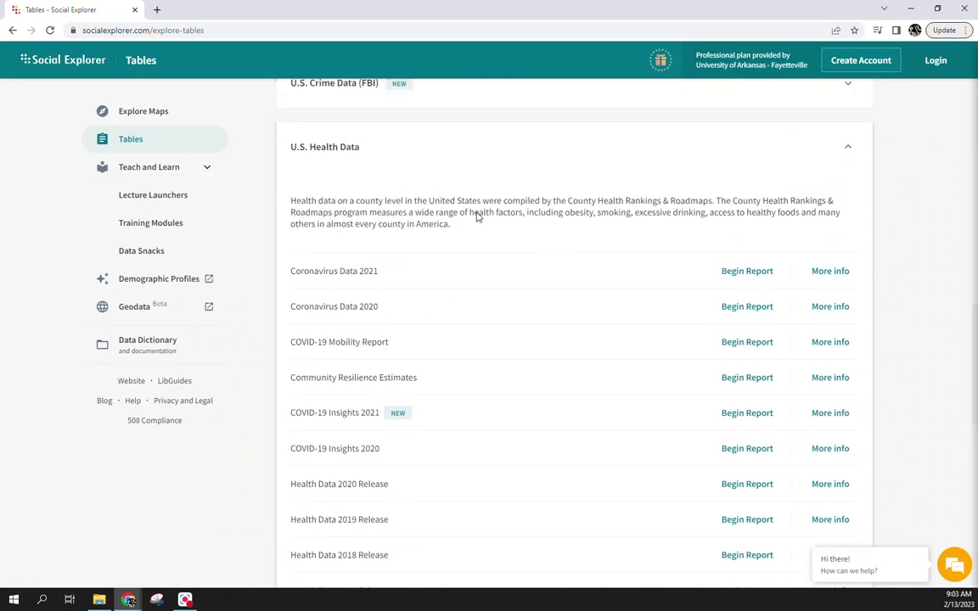
Collapse the U.S. Health Data category and begin a report from the ACS 2021 (5-Year Estimates) survey
{"action": "left_click", "coordinate": [492, 141]}
{"action": "scroll", "coordinate": [466, 221], "scroll_direction": "up", "scroll_amount": 7}
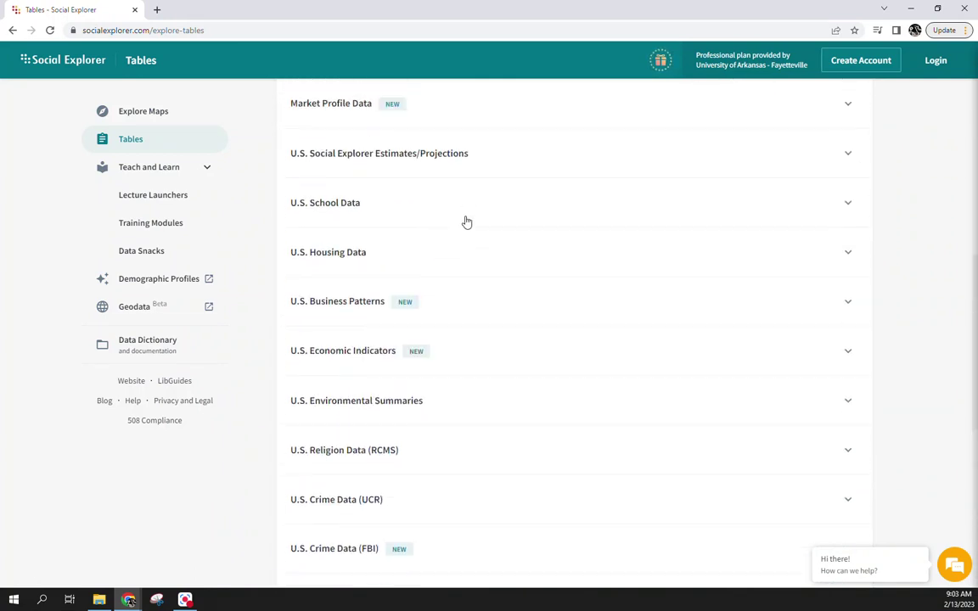
{"action": "scroll", "coordinate": [466, 222], "scroll_direction": "up", "scroll_amount": 4}
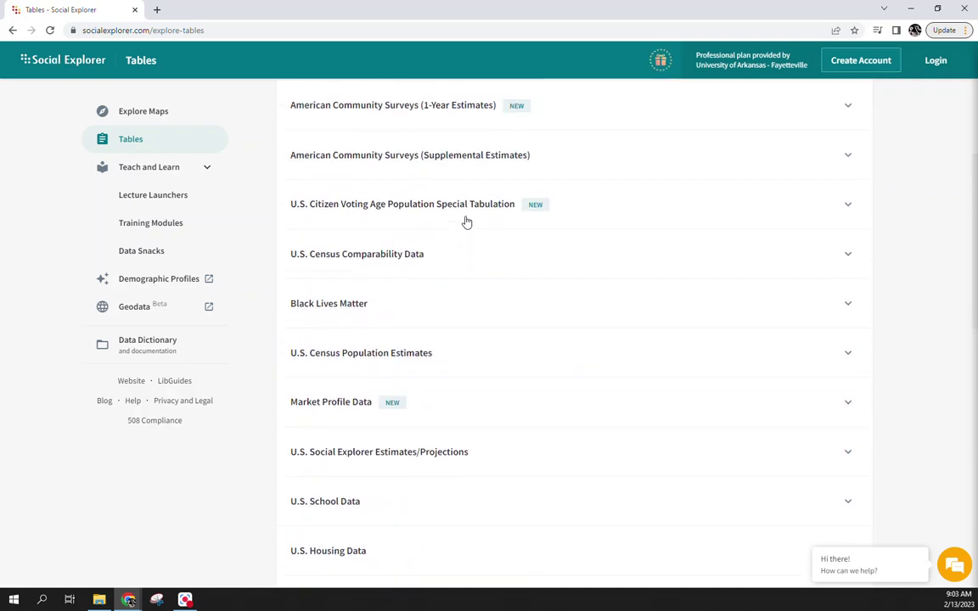
{"action": "scroll", "coordinate": [466, 221], "scroll_direction": "up", "scroll_amount": 1}
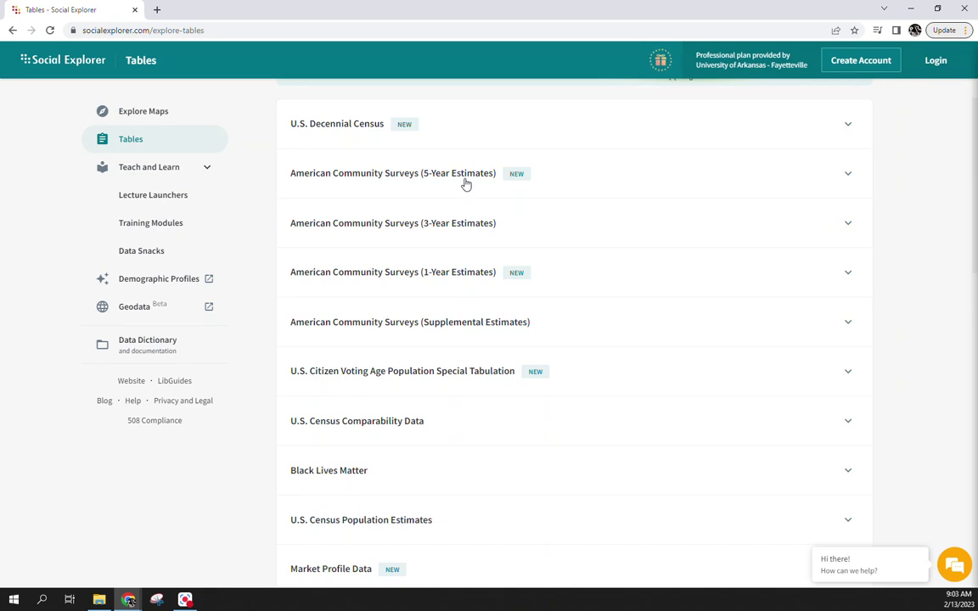
{"action": "left_click", "coordinate": [465, 181]}
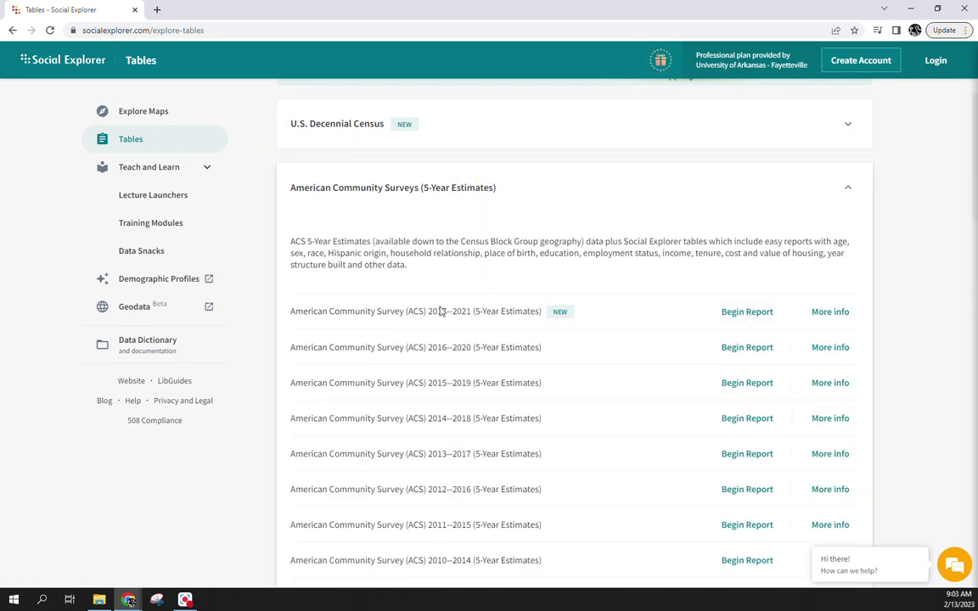
{"action": "left_click", "coordinate": [740, 314]}
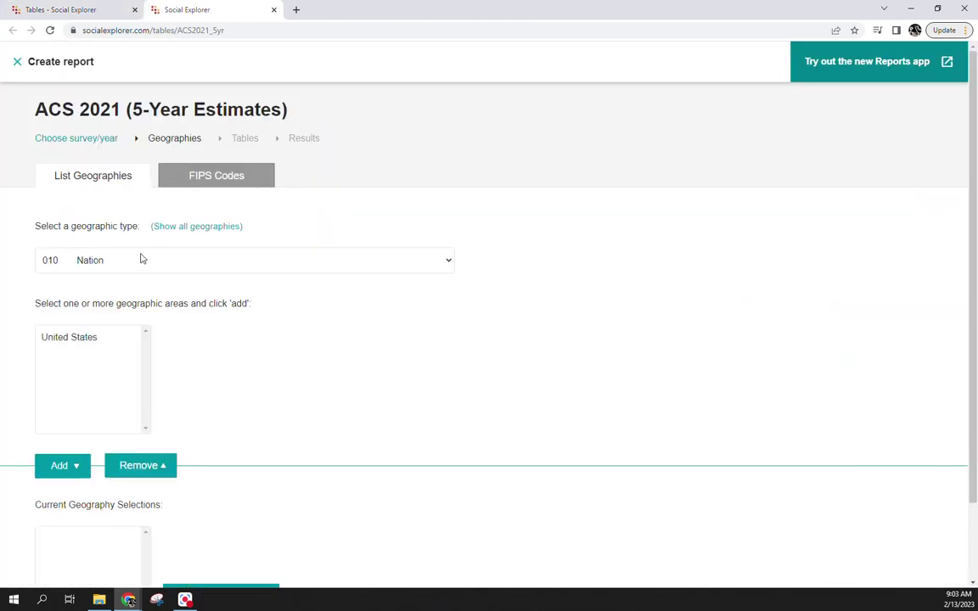
Set the geographic type to State and add Alabama through Wyoming to the geography selections, leaving out Puerto Rico
{"action": "left_click", "coordinate": [141, 259]}
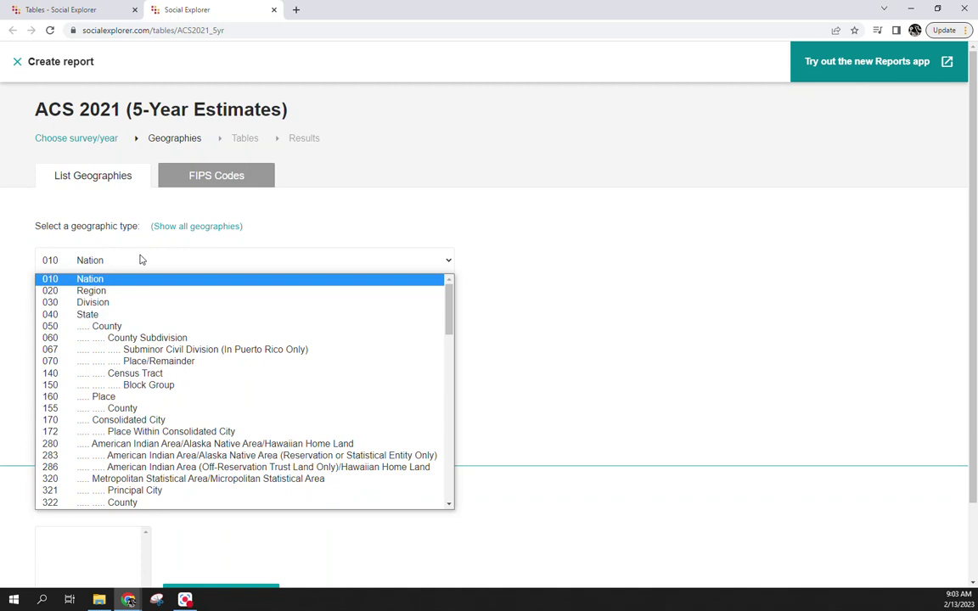
{"action": "left_click", "coordinate": [90, 316]}
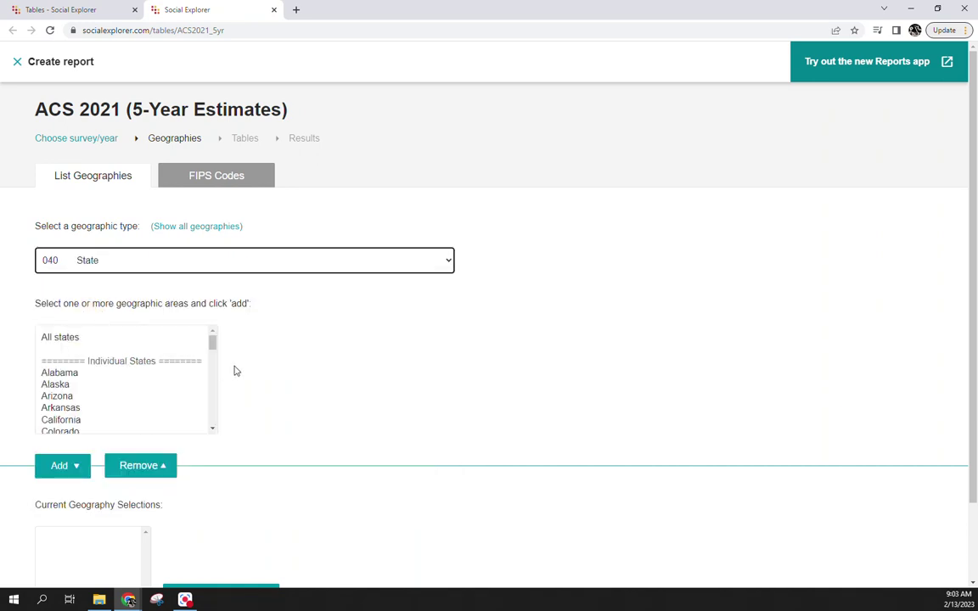
{"action": "mouse_move", "coordinate": [214, 342]}
{"action": "left_mouse_down"}
{"action": "mouse_move", "coordinate": [213, 418]}
{"action": "mouse_move", "coordinate": [211, 340]}
{"action": "left_mouse_up"}
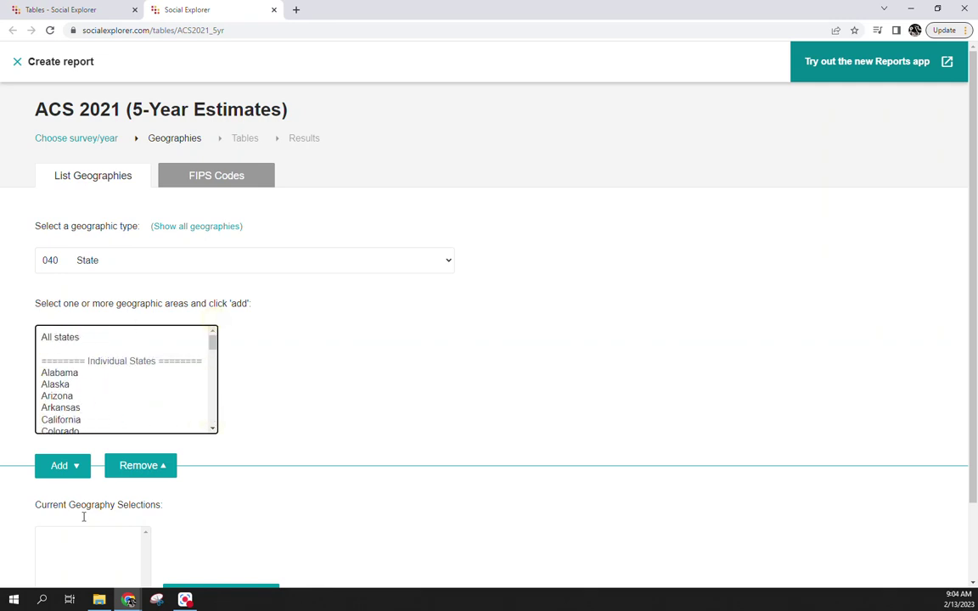
{"action": "left_click", "coordinate": [58, 373]}
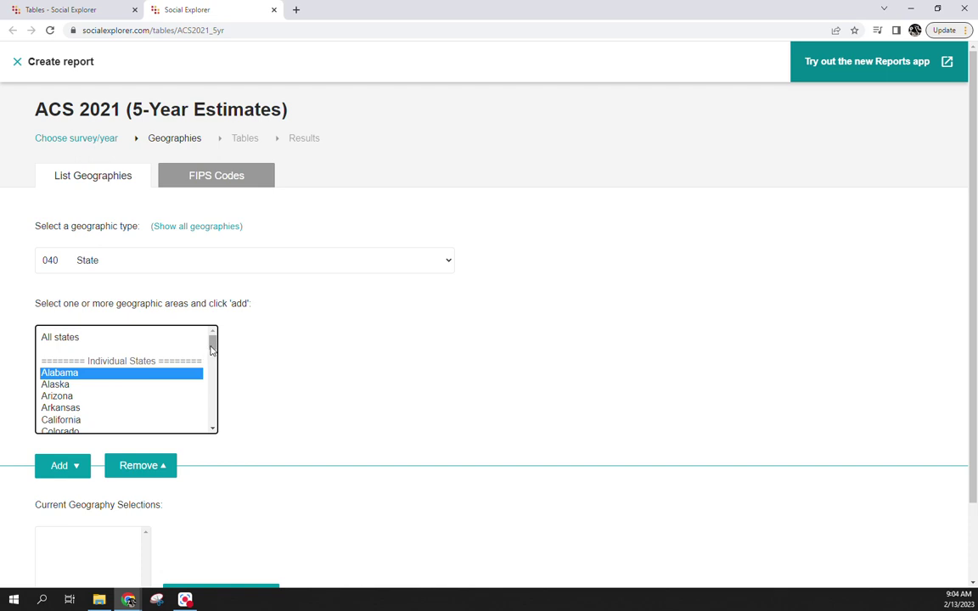
{"action": "scroll", "coordinate": [118, 386], "scroll_direction": "down", "scroll_amount": 6}
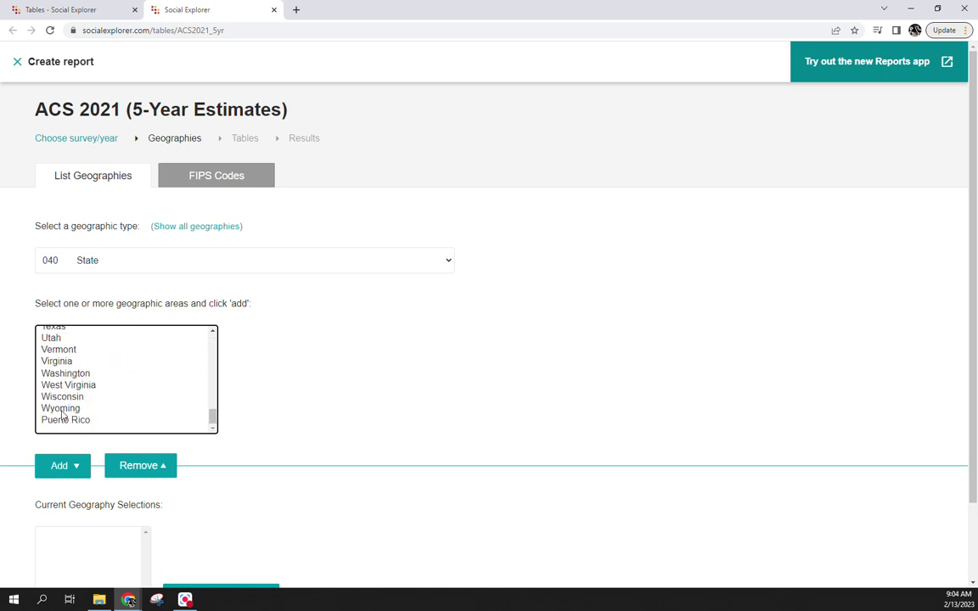
{"action": "left_click", "coordinate": [59, 410], "text": "shift"}
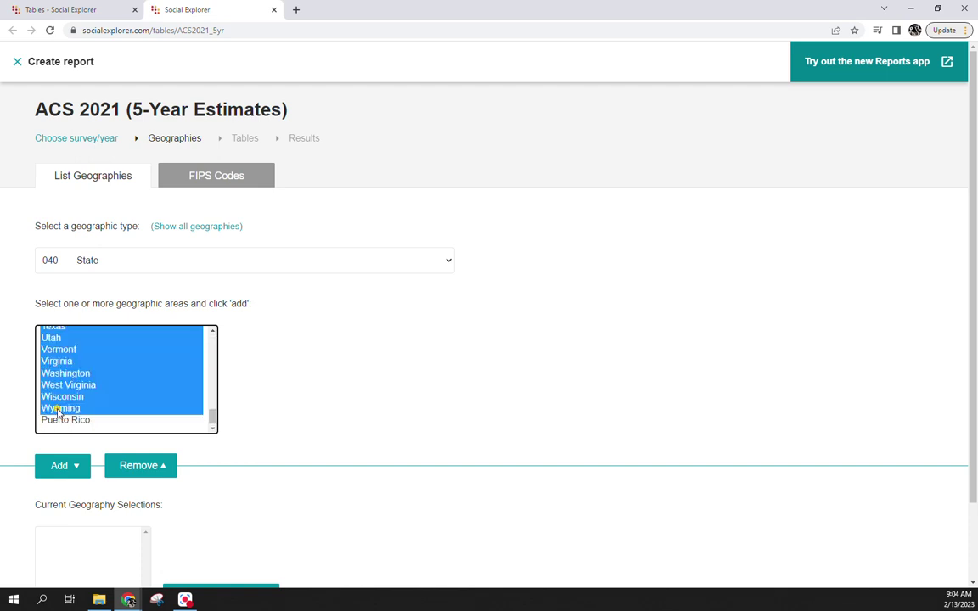
{"action": "left_click", "coordinate": [64, 474]}
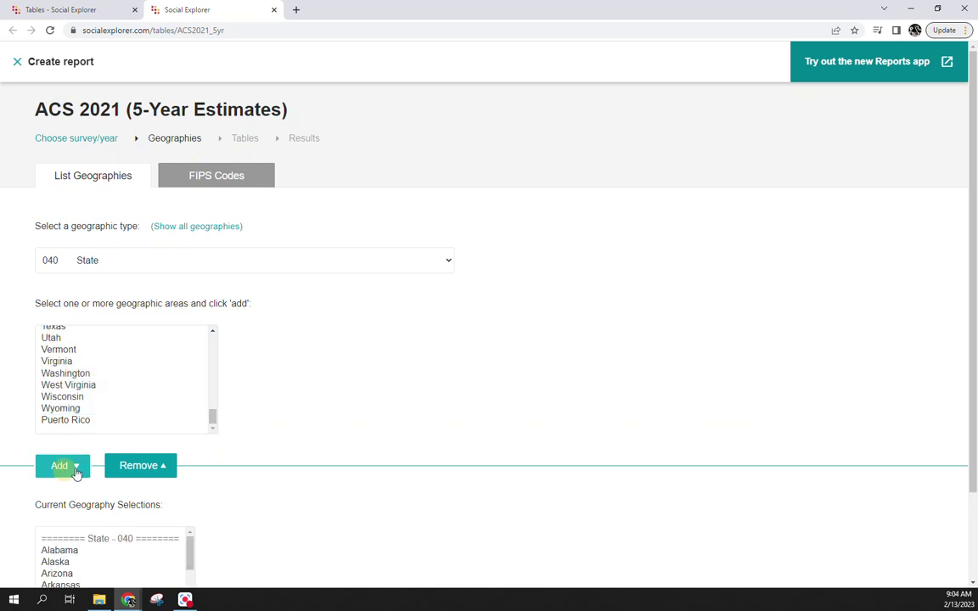
{"action": "scroll", "coordinate": [347, 478], "scroll_direction": "down", "scroll_amount": 2}
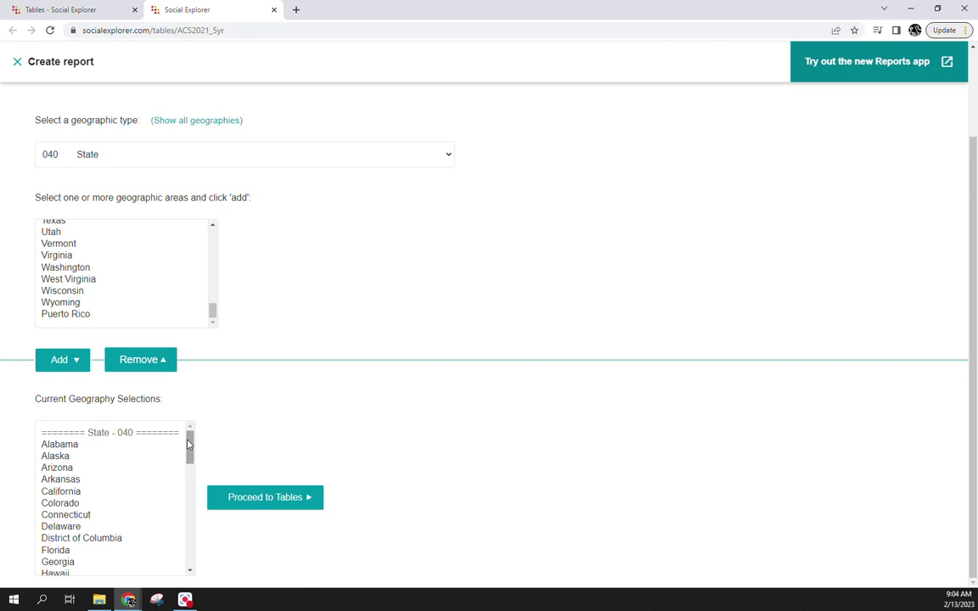
Add table A17005, Unemployment Rate for Civilian Population in Labor Force 16 Years and Over, and show the report results
{"action": "right_click", "coordinate": [318, 507]}
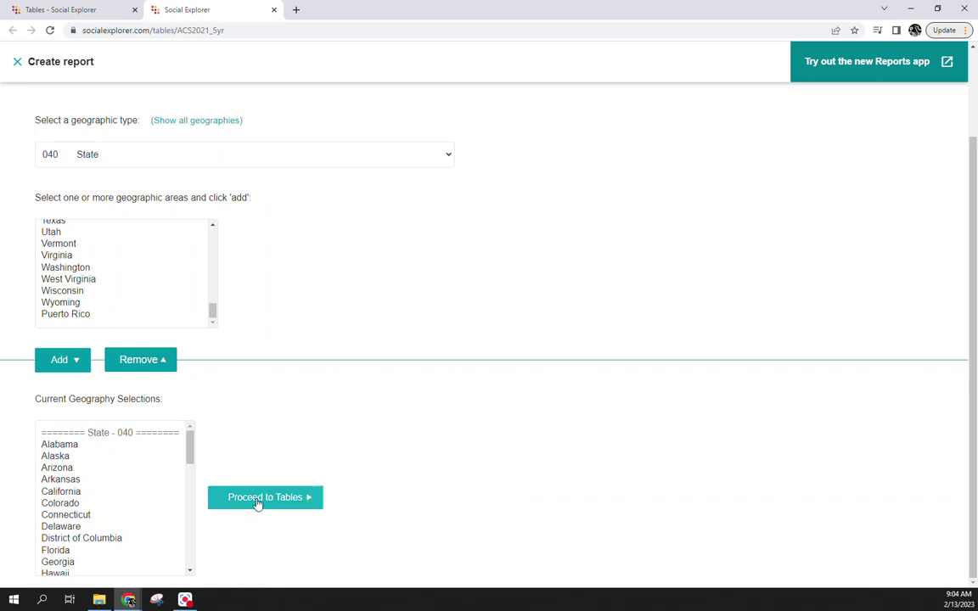
{"action": "left_click", "coordinate": [257, 501]}
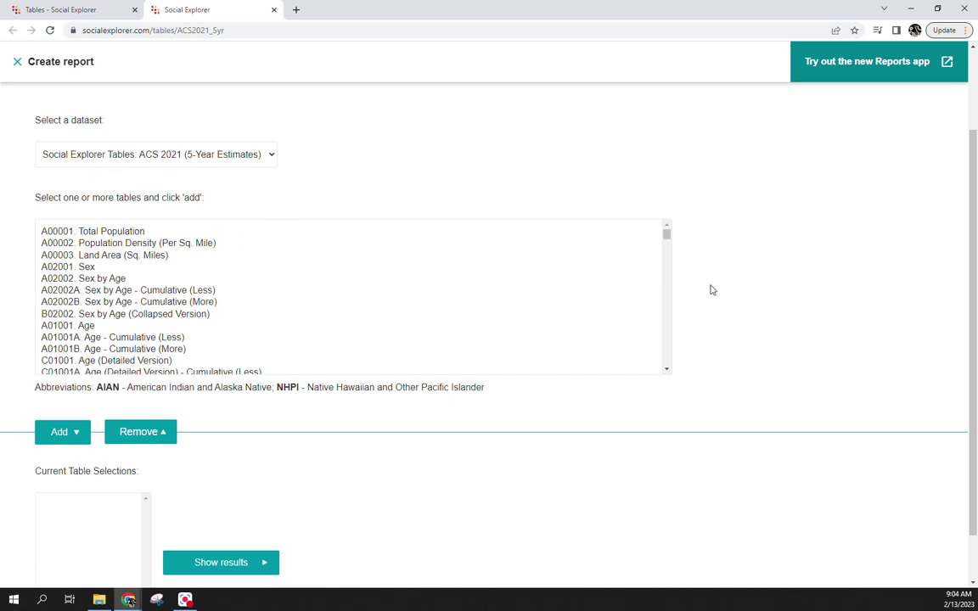
{"action": "left_click_drag", "start_coordinate": [669, 233], "coordinate": [667, 263]}
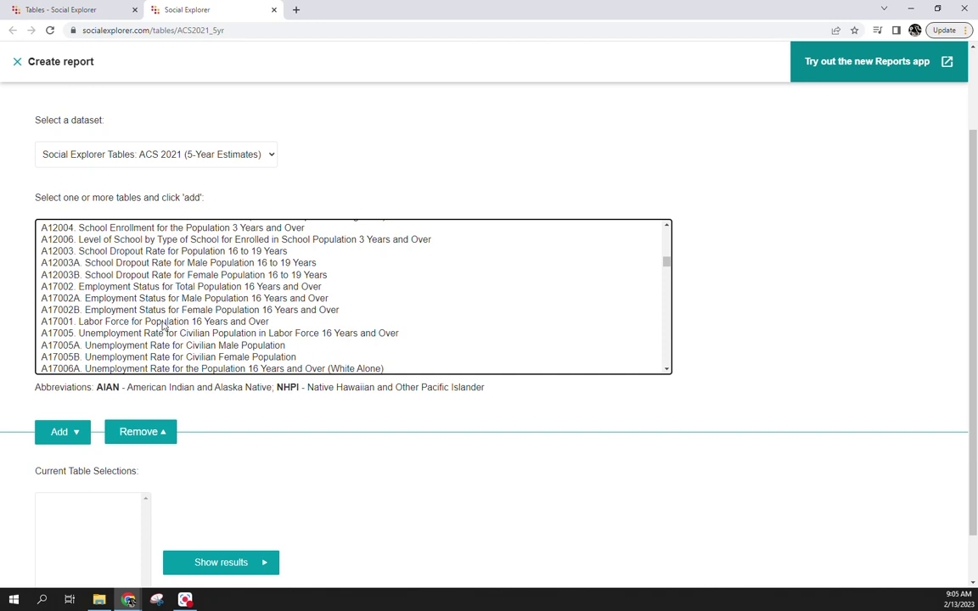
{"action": "left_click", "coordinate": [95, 334]}
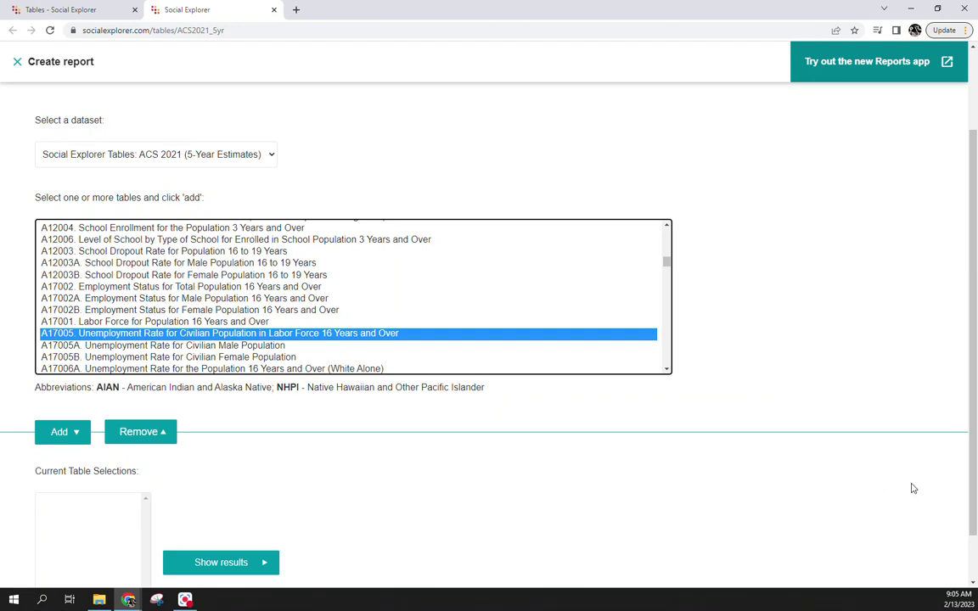
{"action": "left_click", "coordinate": [66, 432]}
{"action": "scroll", "coordinate": [446, 444], "scroll_direction": "down", "scroll_amount": 2}
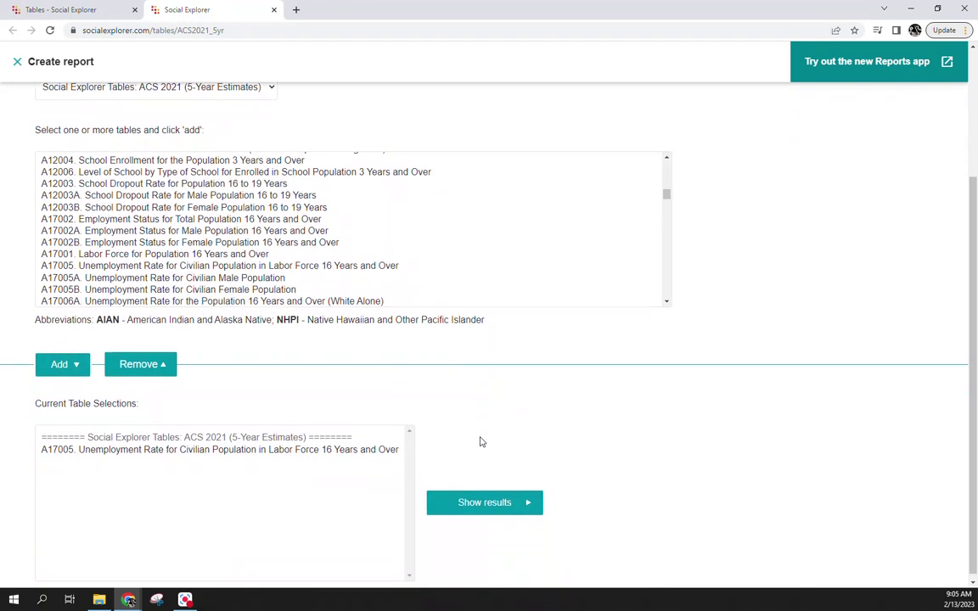
{"action": "left_click", "coordinate": [495, 503]}
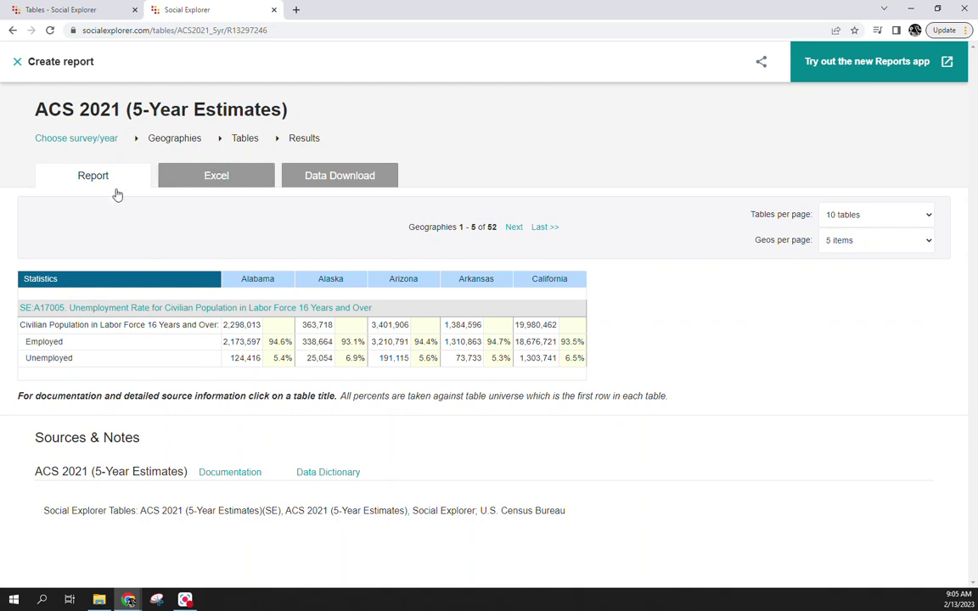
Set the CSV data download options to output column labels in the first row and output percents
{"action": "left_click", "coordinate": [202, 185]}
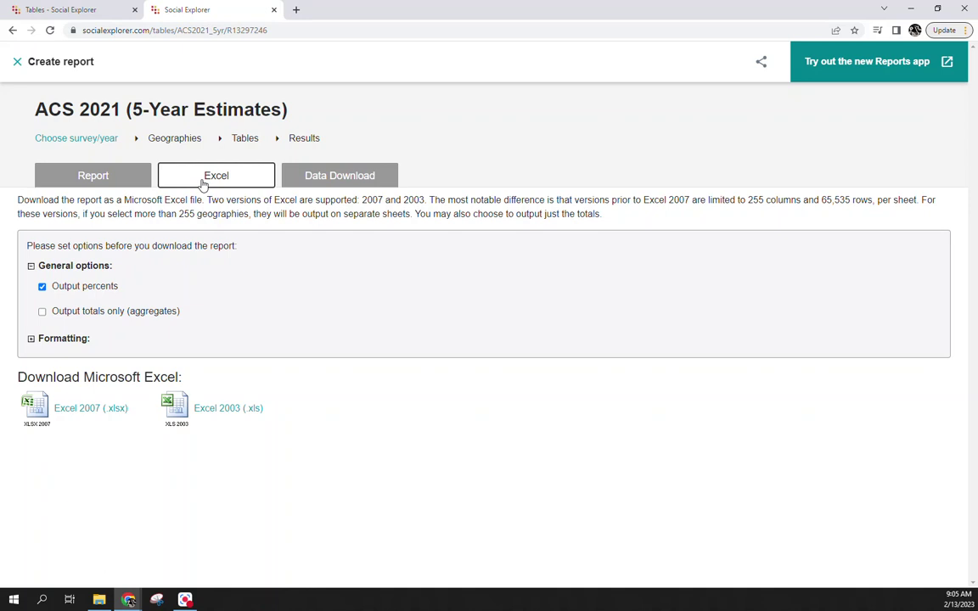
{"action": "left_click", "coordinate": [323, 183]}
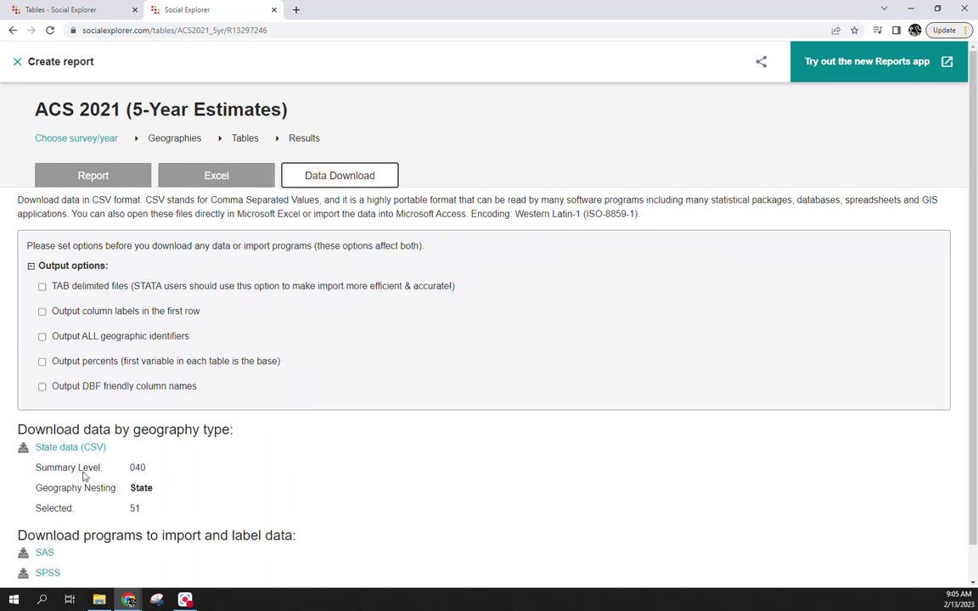
{"action": "left_click", "coordinate": [42, 312]}
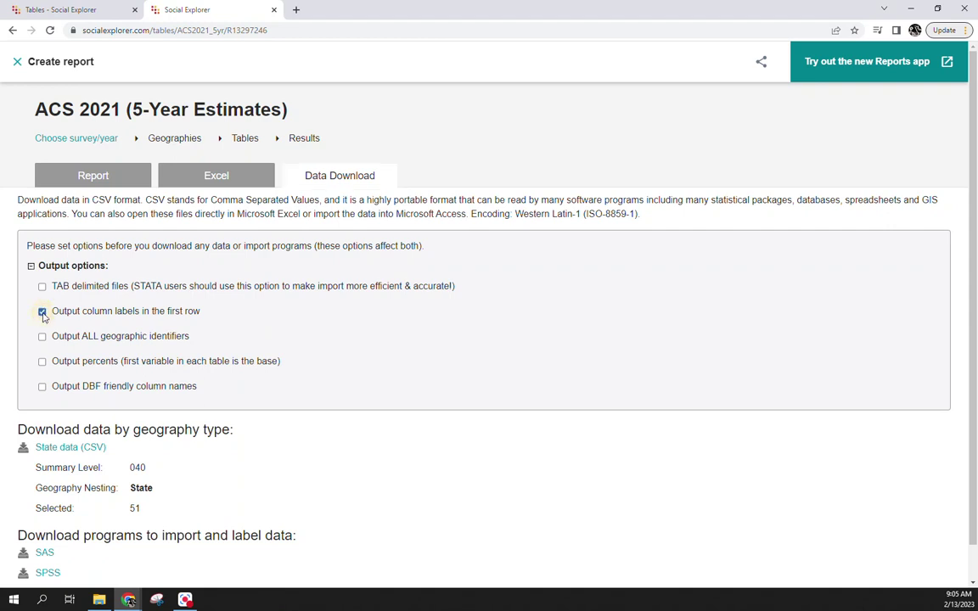
{"action": "left_click", "coordinate": [43, 363]}
Download the state data CSV into the InClassExercise folder as ACS_StateLevelUnemployment
{"action": "left_click", "coordinate": [72, 448]}
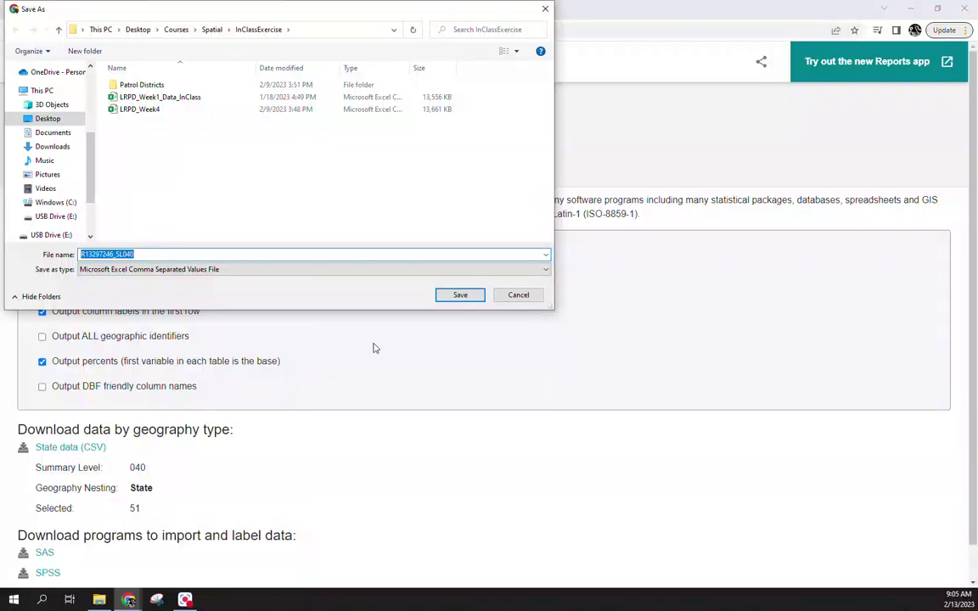
{"action": "type", "text": "ACS_StateLevelUnemployment"}
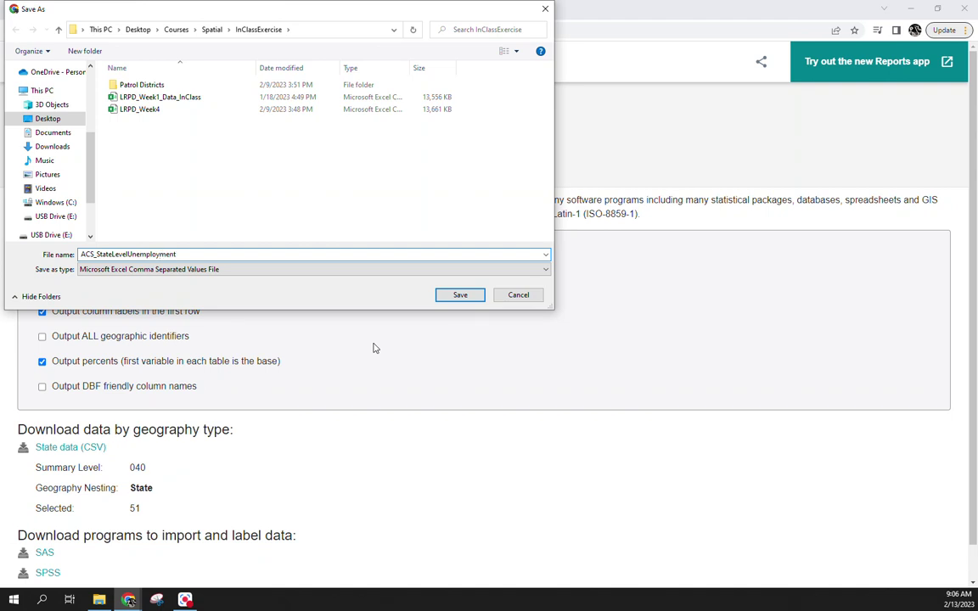
{"action": "key", "text": "Return"}
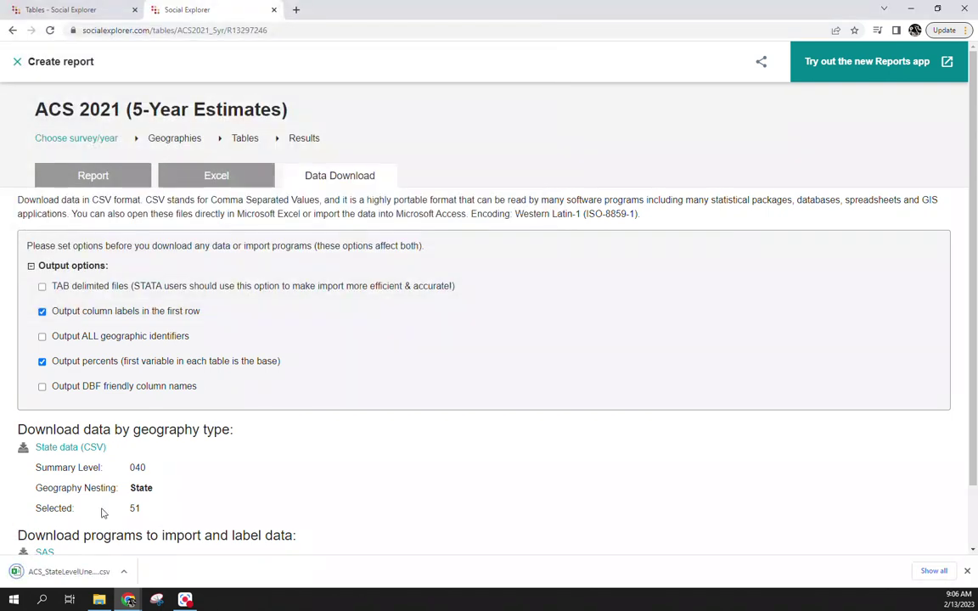
Open the downloaded CSV in Excel and save a copy as an Excel Workbook (*.xlsx) named ACS_StateLevelUnemployment
{"action": "left_click", "coordinate": [66, 570]}
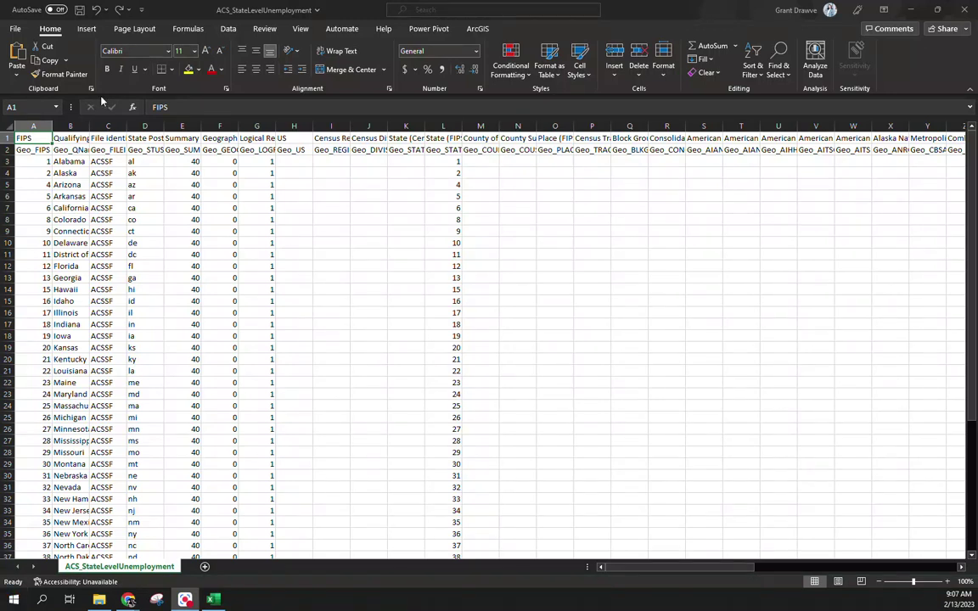
{"action": "left_click", "coordinate": [15, 29]}
{"action": "left_click", "coordinate": [64, 185]}
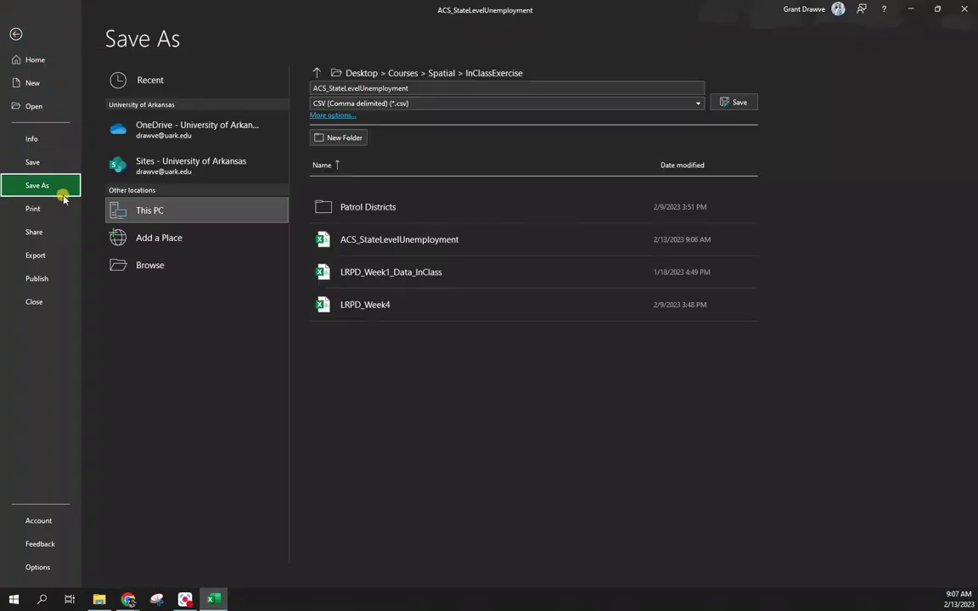
{"action": "left_click", "coordinate": [405, 104]}
{"action": "left_click", "coordinate": [403, 116]}
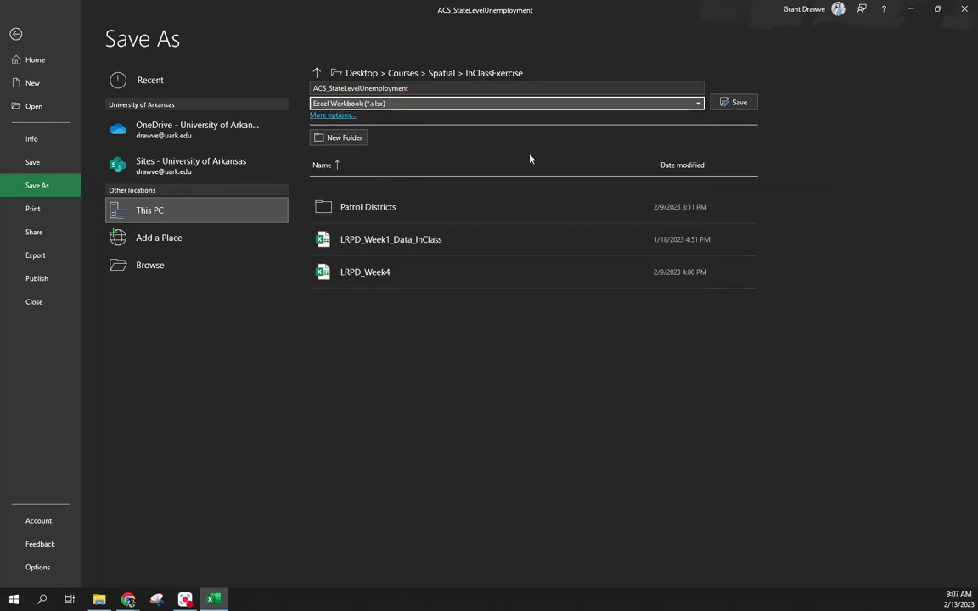
{"action": "left_click", "coordinate": [738, 103]}
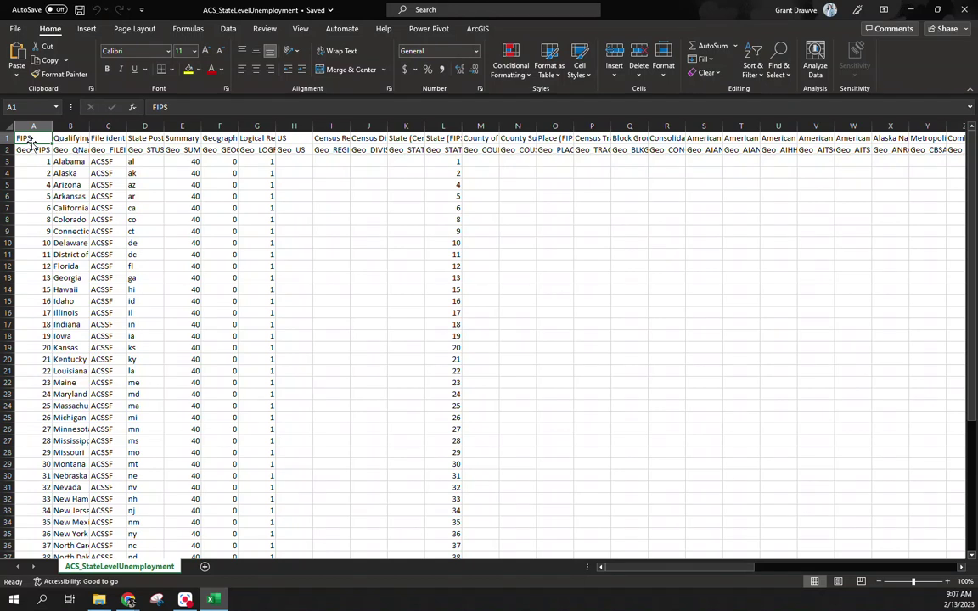
Widen column E so that its full Summary Level heading fits
{"action": "left_click_drag", "start_coordinate": [202, 126], "coordinate": [278, 125]}
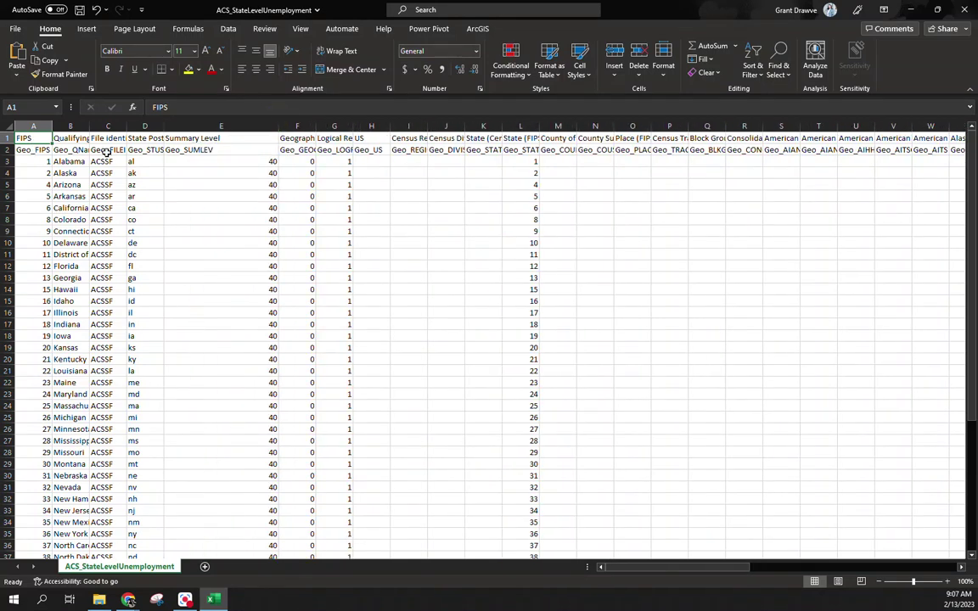
Delete row 2, which holds the Geo_ variable codes beneath the column labels
{"action": "left_click", "coordinate": [7, 150]}
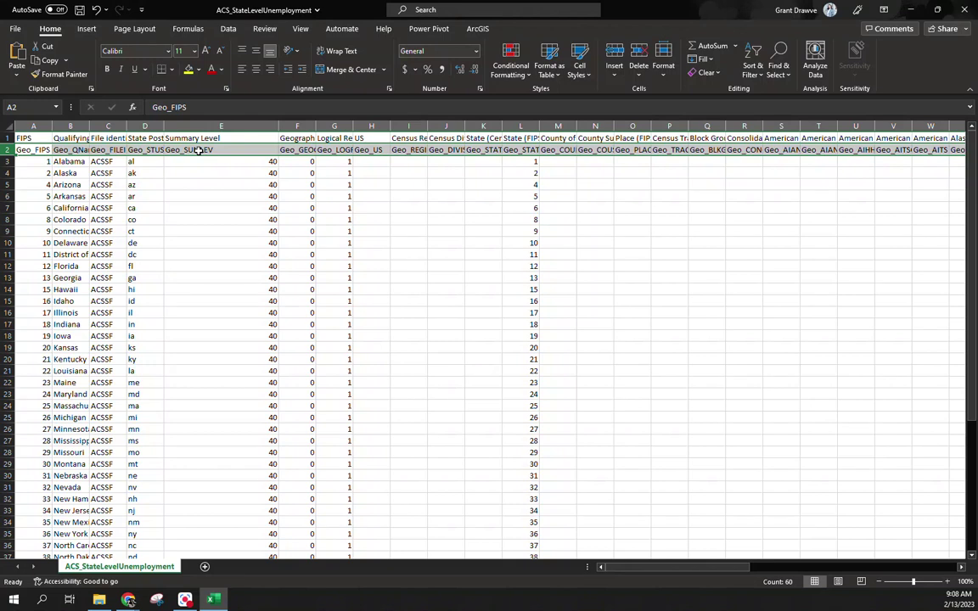
{"action": "left_click_drag", "start_coordinate": [672, 568], "coordinate": [882, 550]}
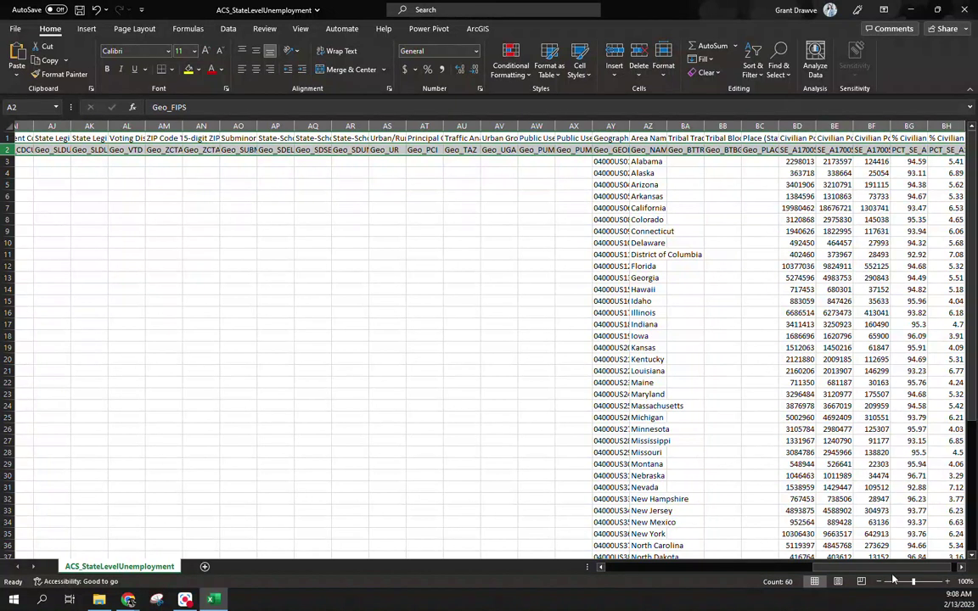
{"action": "left_click_drag", "start_coordinate": [893, 579], "coordinate": [535, 578]}
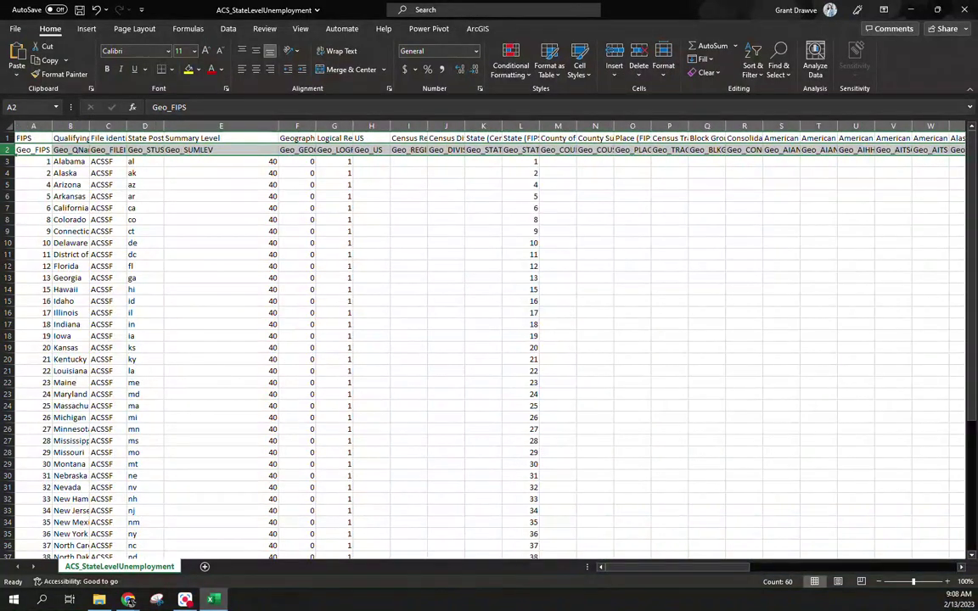
{"action": "left_click", "coordinate": [19, 208]}
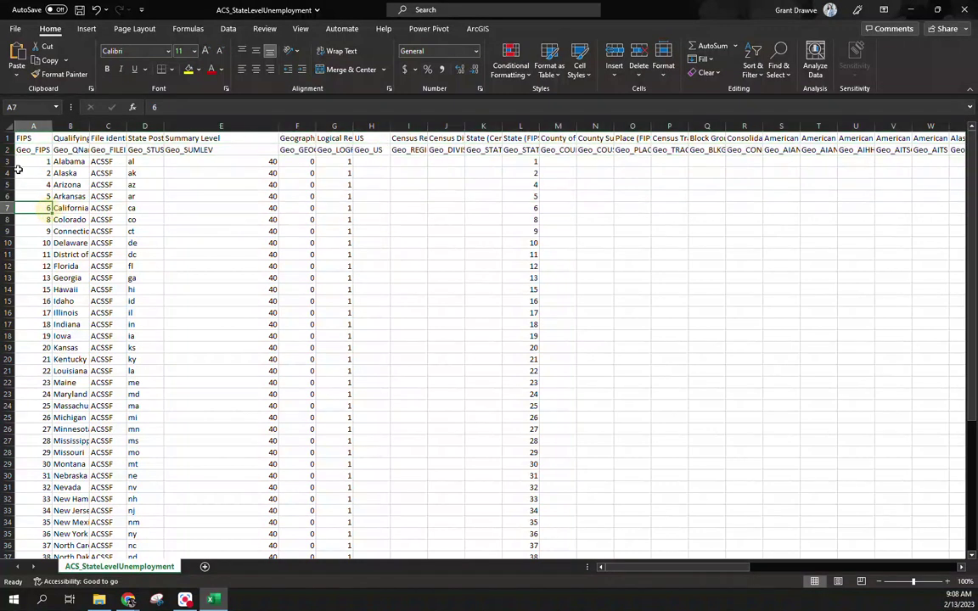
{"action": "left_click", "coordinate": [7, 149]}
{"action": "right_click", "coordinate": [8, 150]}
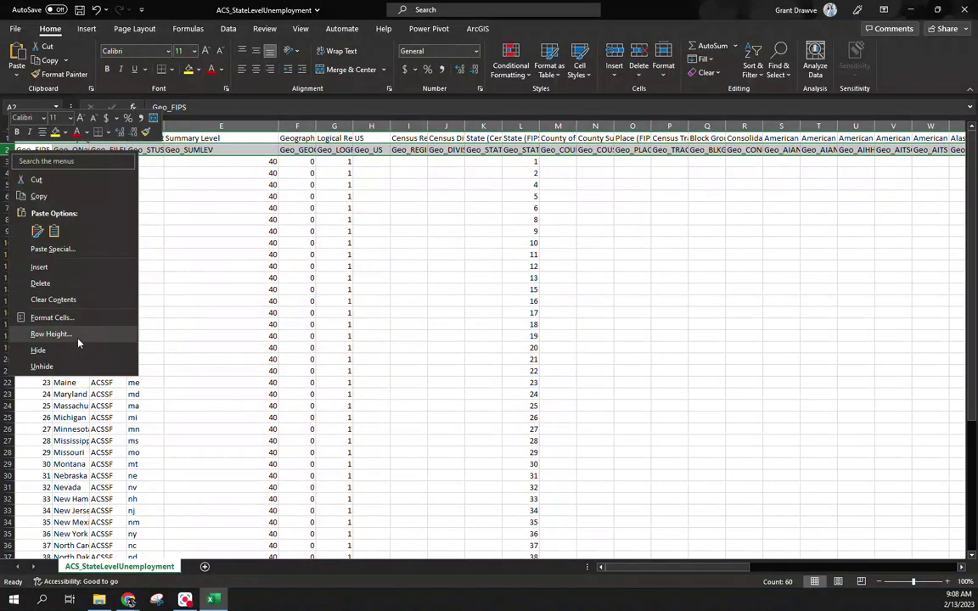
{"action": "left_click", "coordinate": [59, 283]}
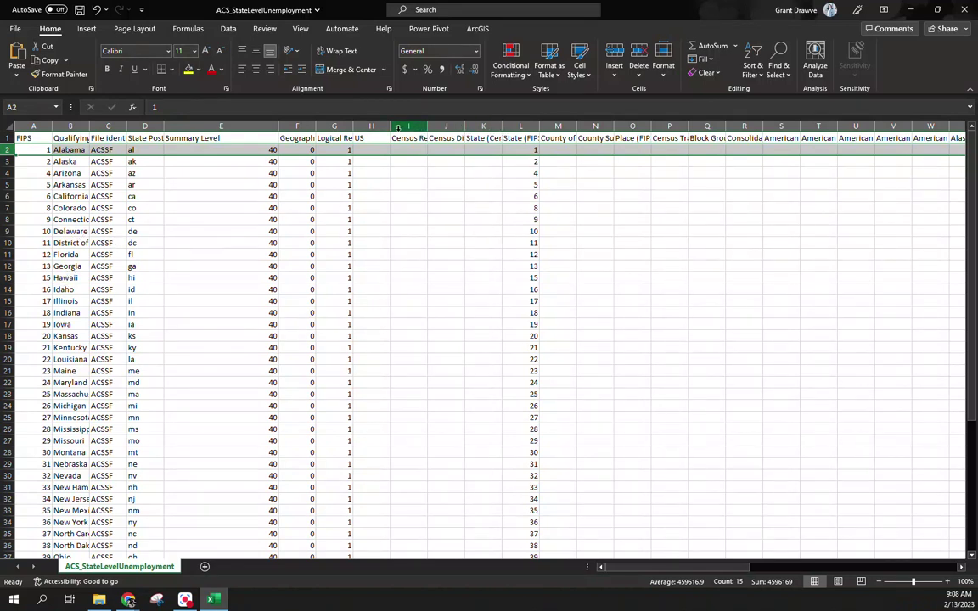
Delete columns H through AX, from the US column to the last Public Use column before Geographic Identifier
{"action": "left_click_drag", "start_coordinate": [371, 127], "coordinate": [686, 118]}
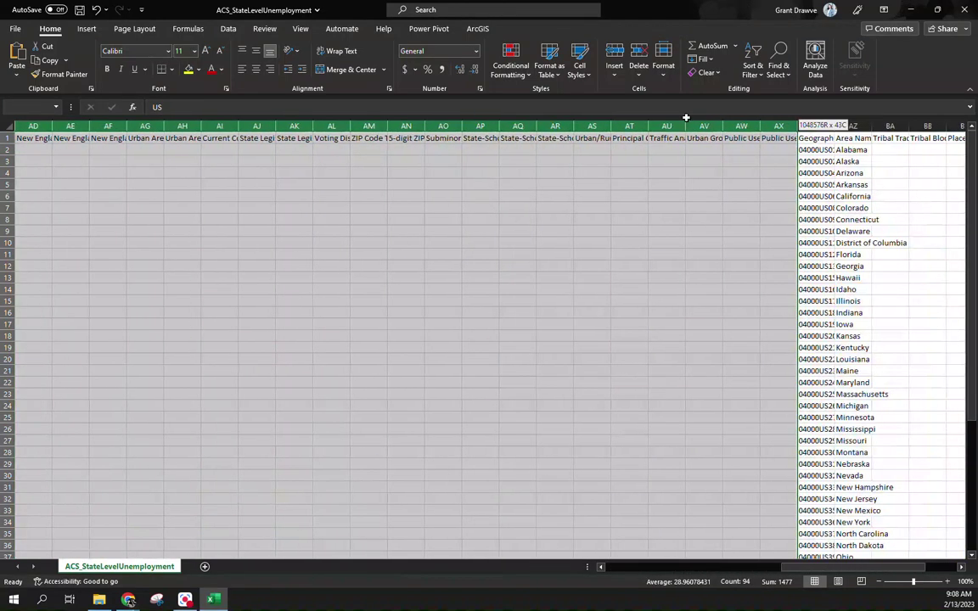
{"action": "right_click", "coordinate": [777, 129]}
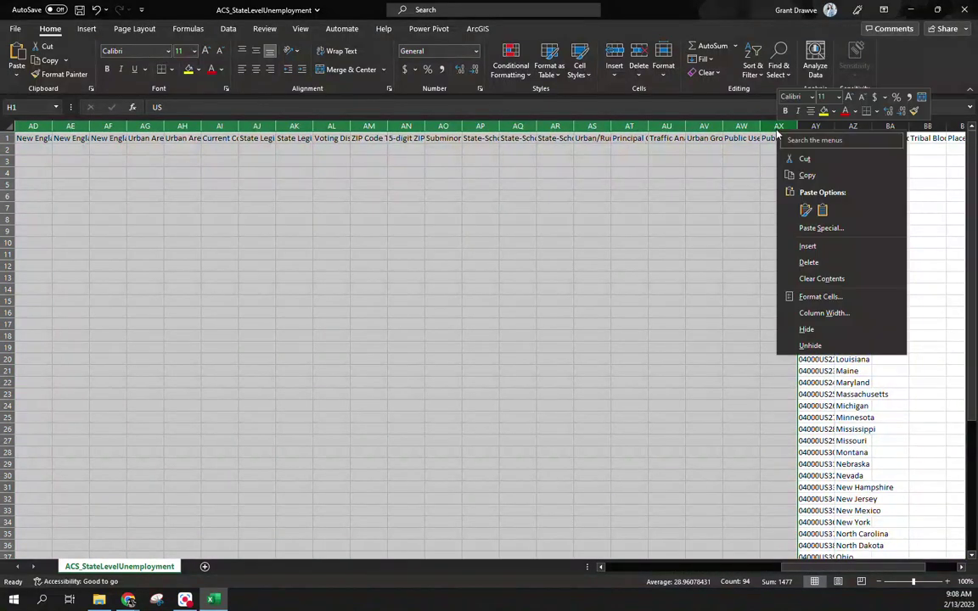
{"action": "left_click", "coordinate": [808, 263]}
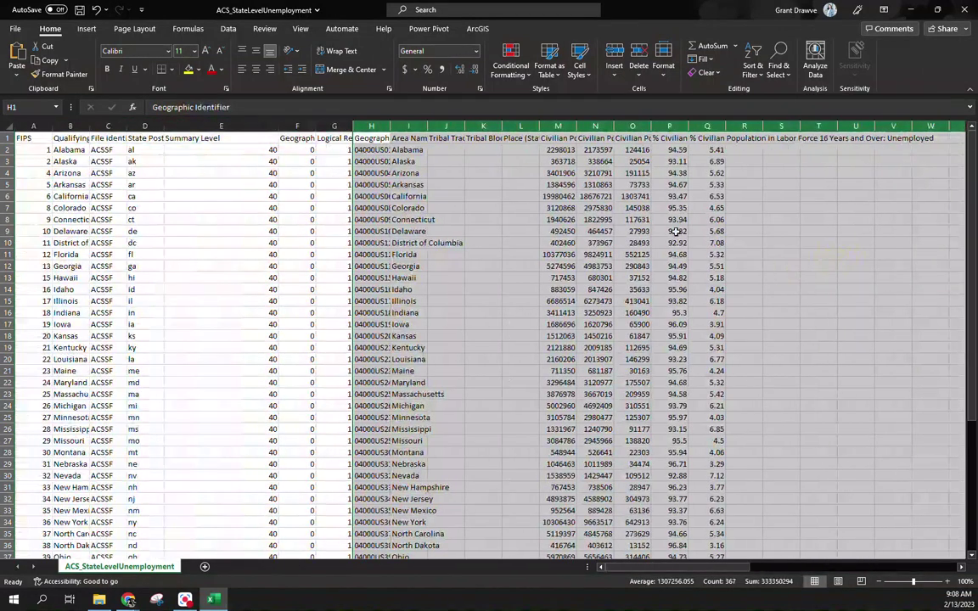
Delete the empty Tribal Tract, Tribal Block and Place columns, J through L
{"action": "left_click", "coordinate": [461, 126]}
{"action": "left_click_drag", "start_coordinate": [461, 126], "coordinate": [521, 127]}
{"action": "right_click", "coordinate": [526, 129]}
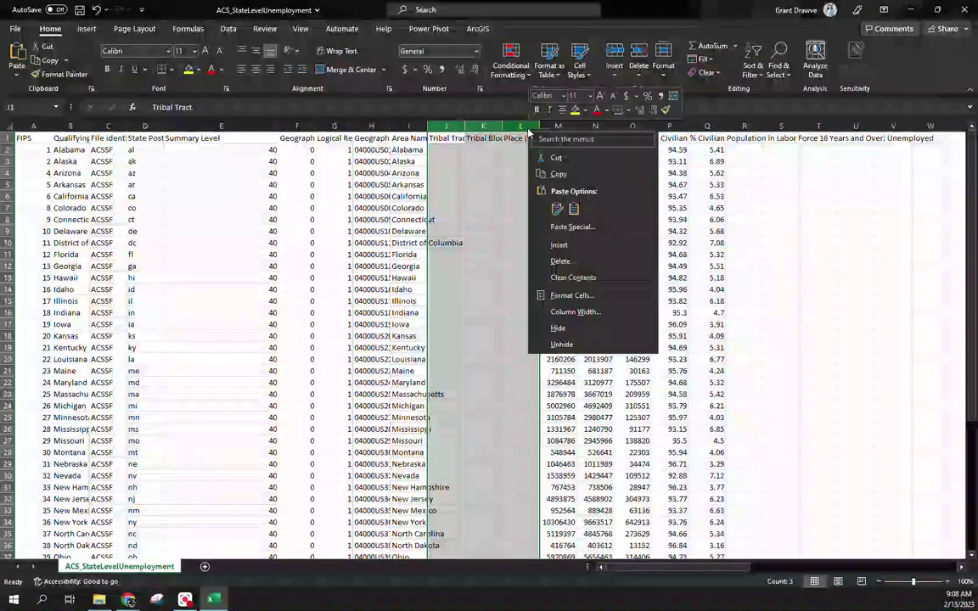
{"action": "left_click", "coordinate": [561, 261]}
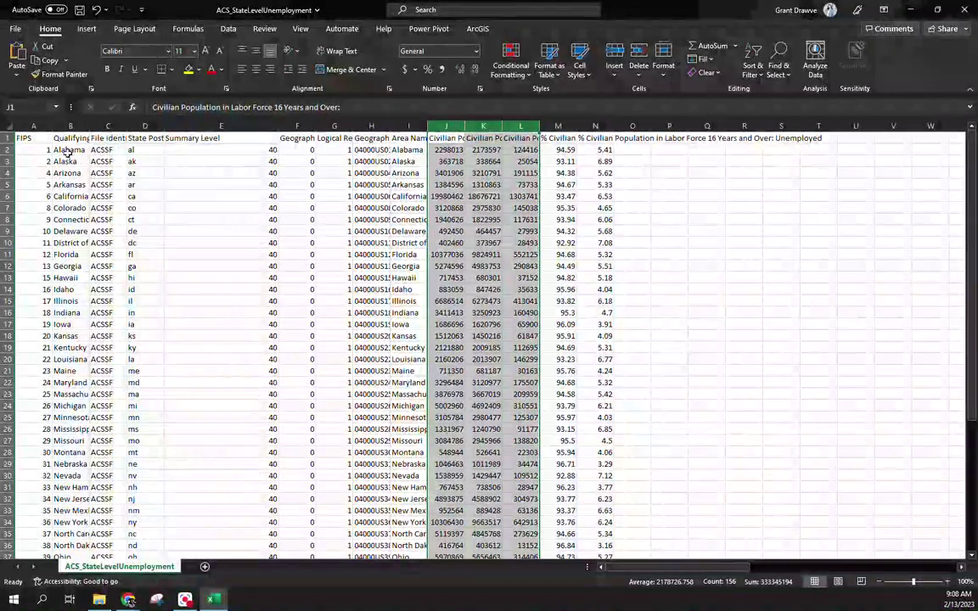
{"action": "left_click", "coordinate": [70, 208]}
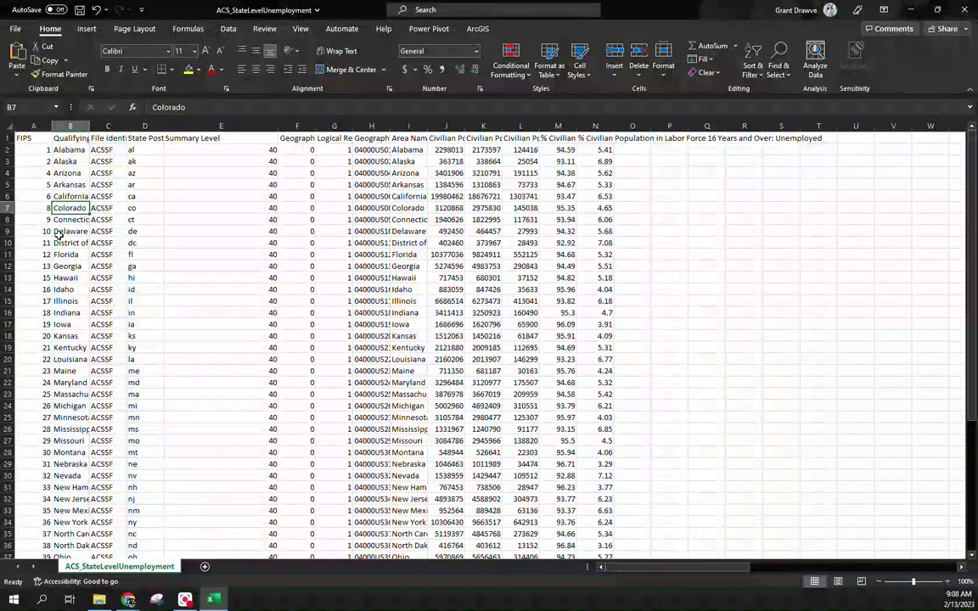
Widen column H so that its full Geographic Identifier heading and codes fit
{"action": "double_click", "coordinate": [390, 127]}
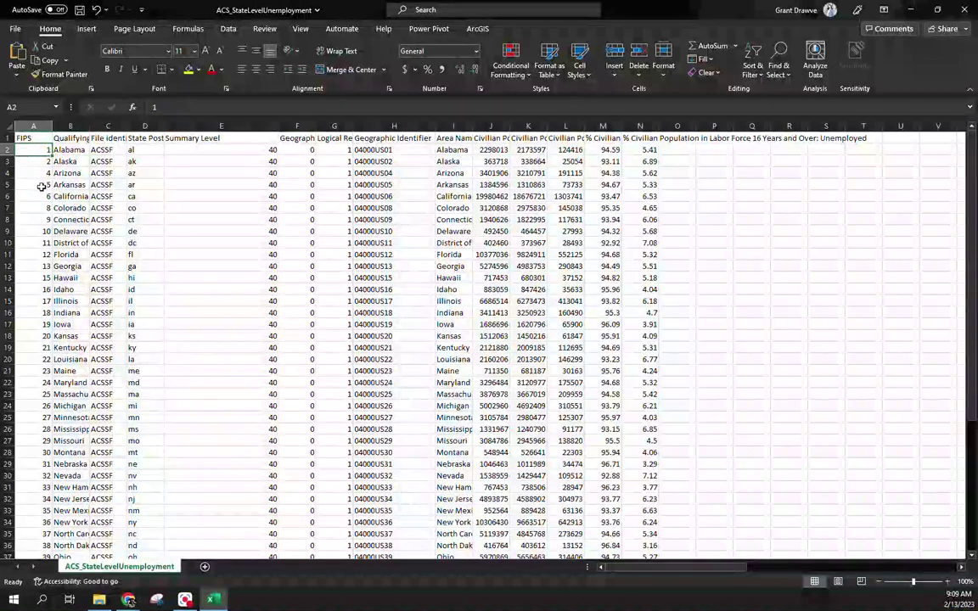
{"action": "left_click", "coordinate": [41, 186]}
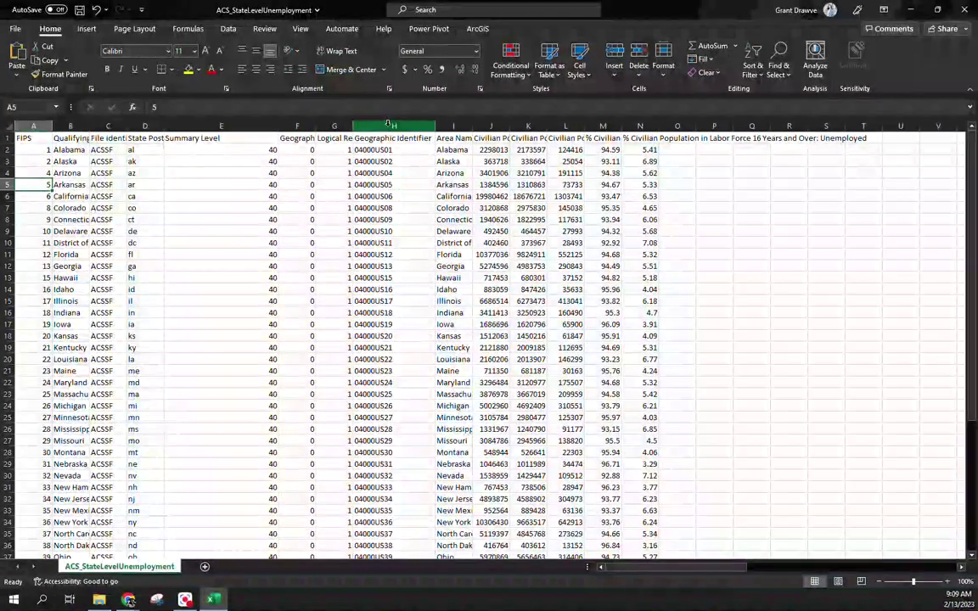
{"action": "right_click", "coordinate": [391, 127]}
{"action": "key", "text": "Escape"}
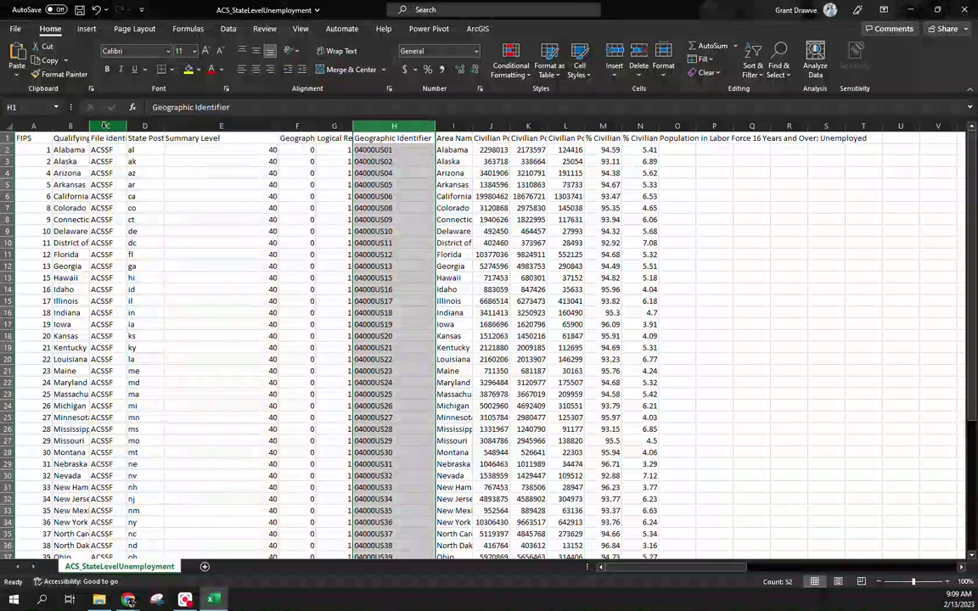
Delete columns C through I, from File identification to Area Name
{"action": "left_click_drag", "start_coordinate": [105, 125], "coordinate": [457, 127]}
{"action": "right_click", "coordinate": [459, 129]}
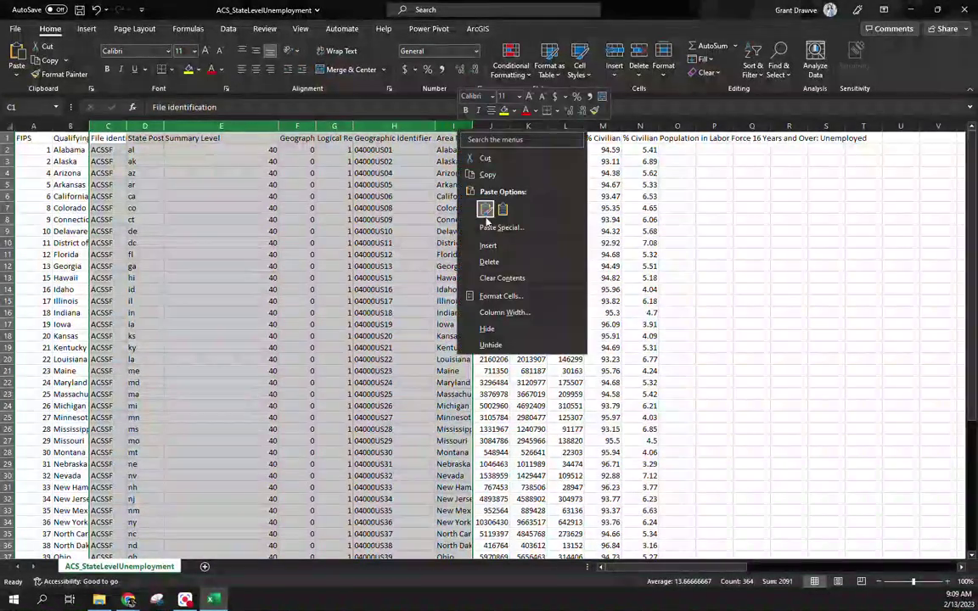
{"action": "left_click", "coordinate": [496, 263]}
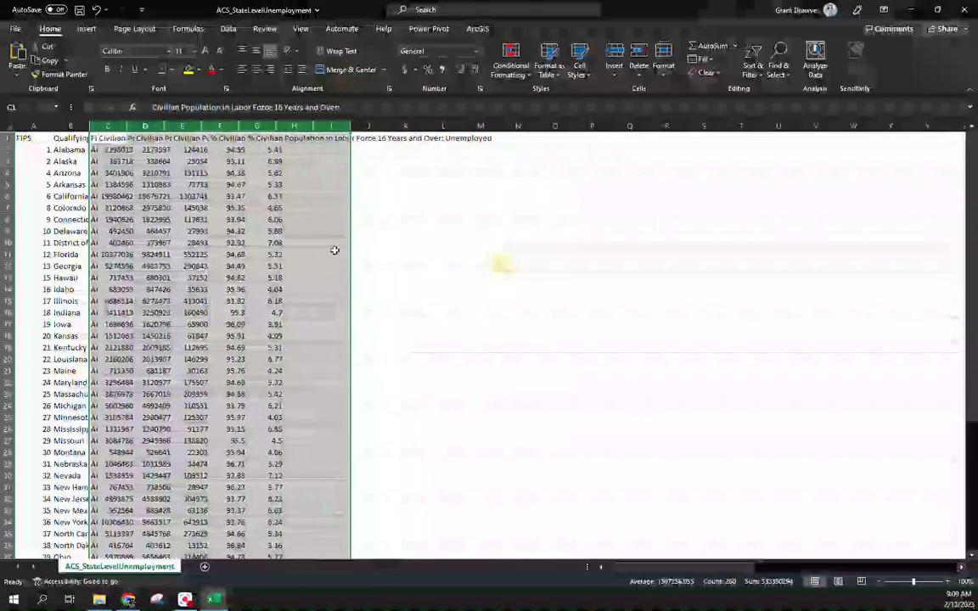
Rename the heading of column B to State
{"action": "left_click", "coordinate": [74, 138]}
{"action": "type", "text": "S"}
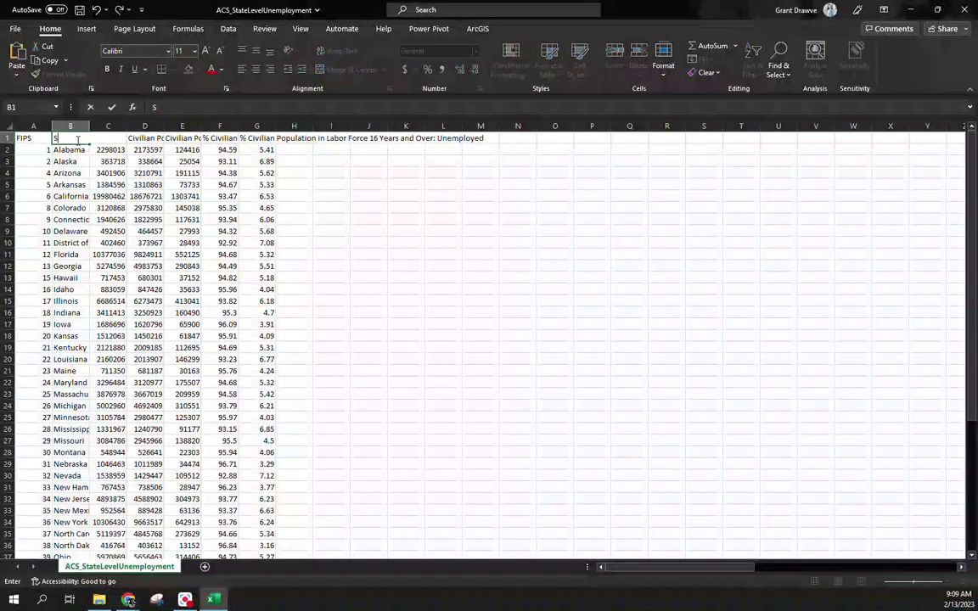
{"action": "type", "text": "aate"}
{"action": "key", "text": "Return"}
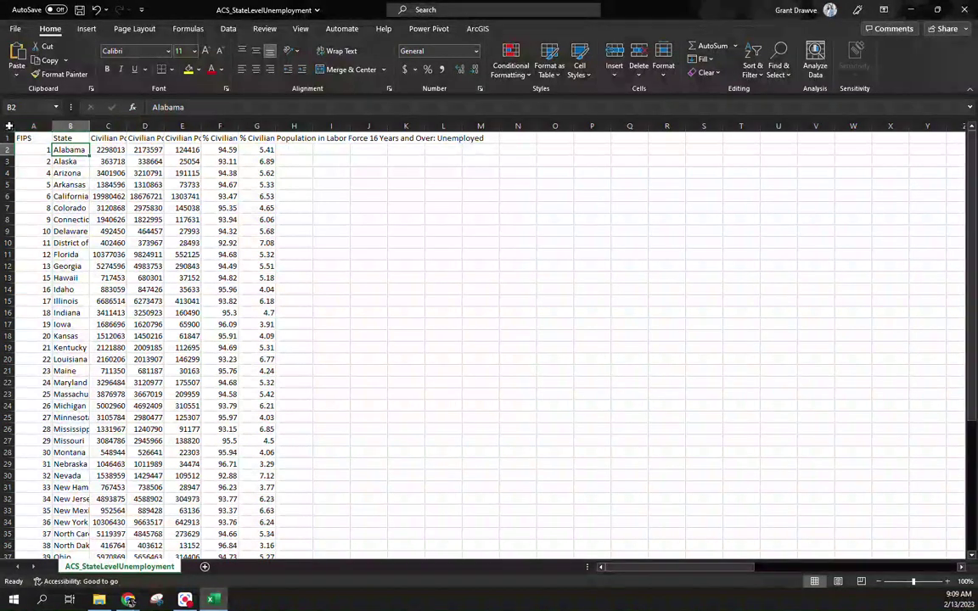
Select the whole sheet and fit all column widths to their contents
{"action": "key", "text": "ctrl+a"}
{"action": "key", "text": "ctrl+a"}
{"action": "double_click", "coordinate": [128, 125]}
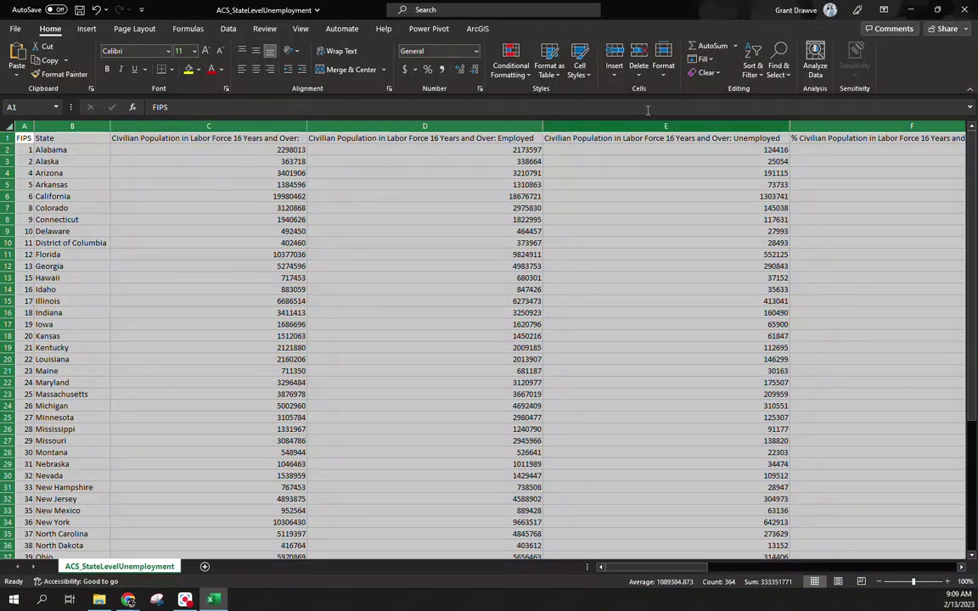
Insert a Filled Map chart from the State column and the % Civilian Population in Labor Force 16 Years and Over: Unemployed column
{"action": "left_click_drag", "start_coordinate": [622, 566], "coordinate": [721, 566]}
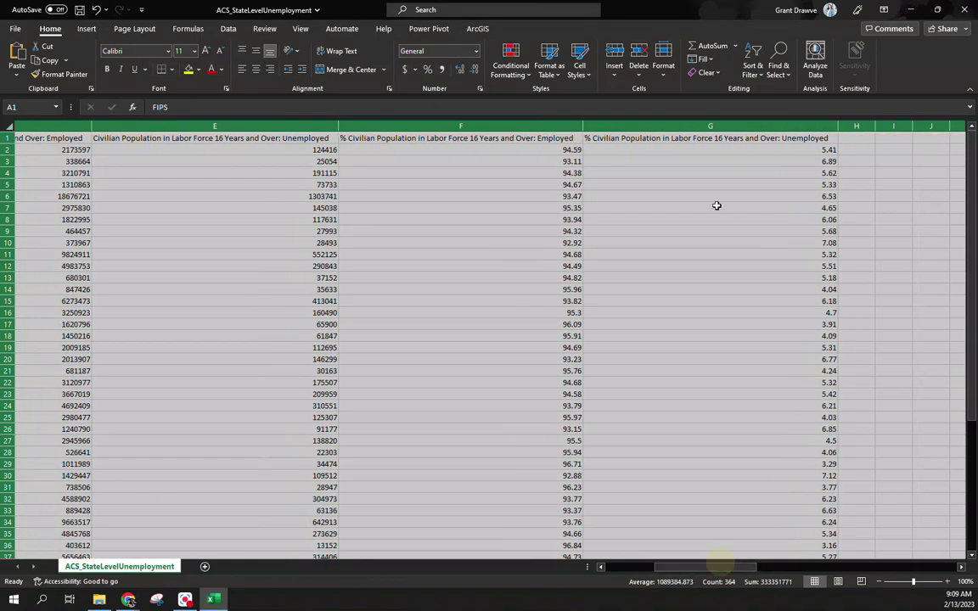
{"action": "left_click", "coordinate": [716, 126]}
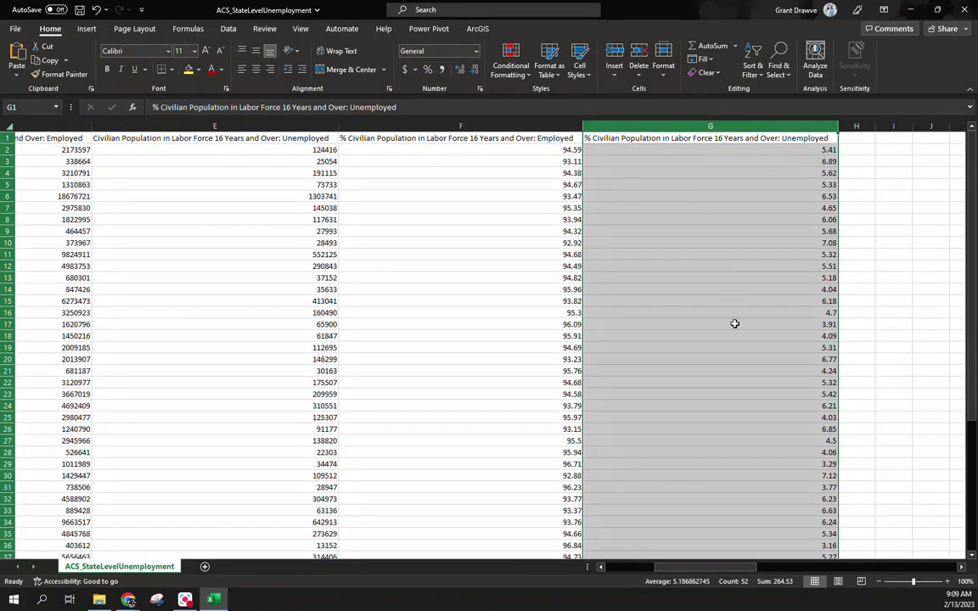
{"action": "left_click_drag", "start_coordinate": [709, 574], "coordinate": [657, 567]}
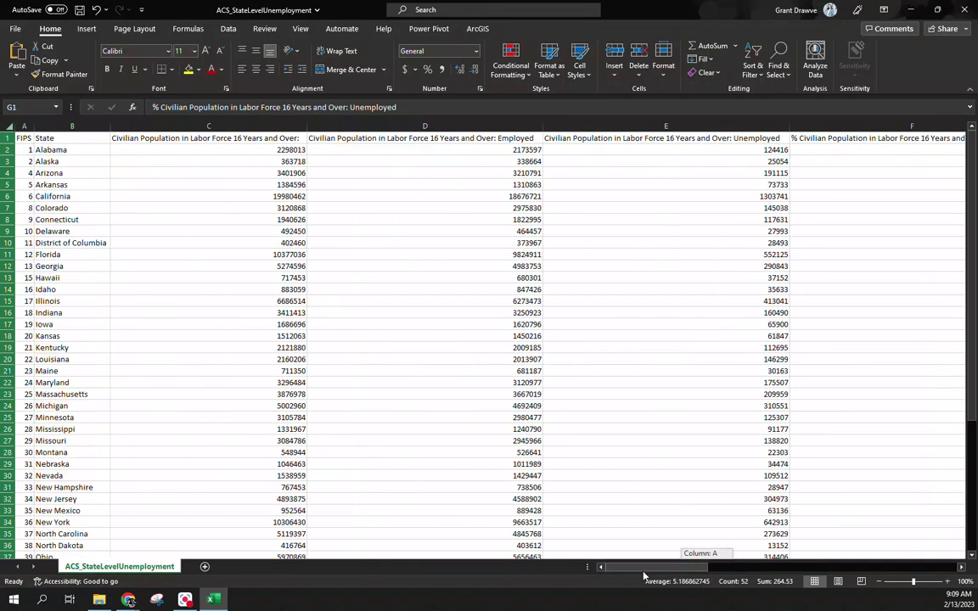
{"action": "left_click", "coordinate": [71, 125]}
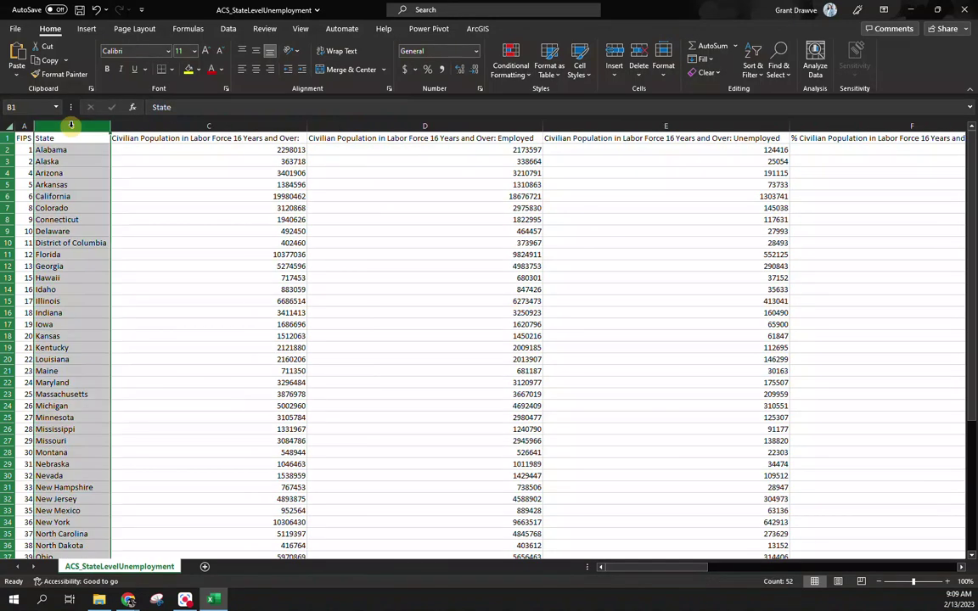
{"action": "left_click_drag", "start_coordinate": [666, 567], "coordinate": [718, 568]}
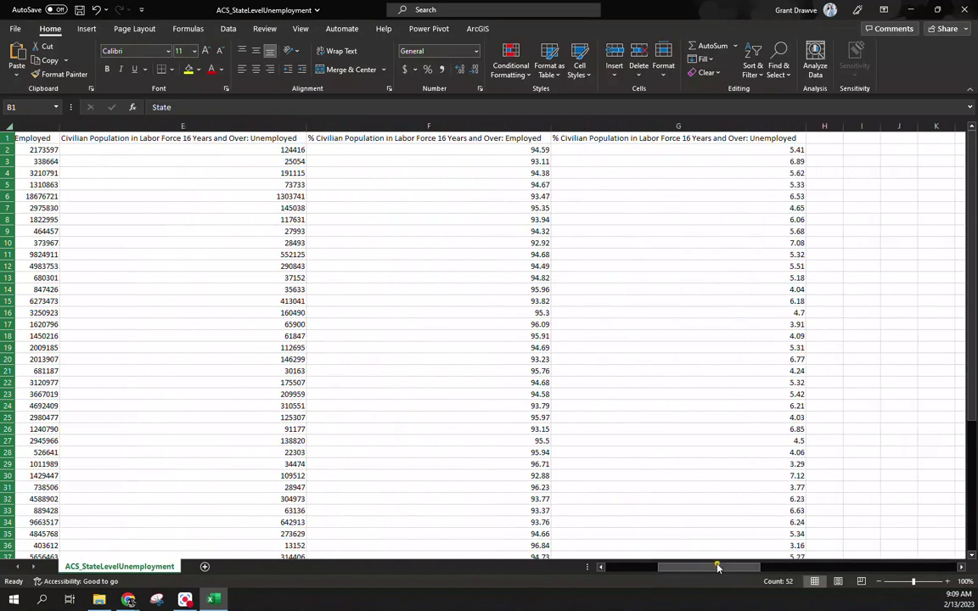
{"action": "left_click", "coordinate": [670, 126]}
{"action": "left_click", "coordinate": [87, 29]}
{"action": "left_click", "coordinate": [483, 70]}
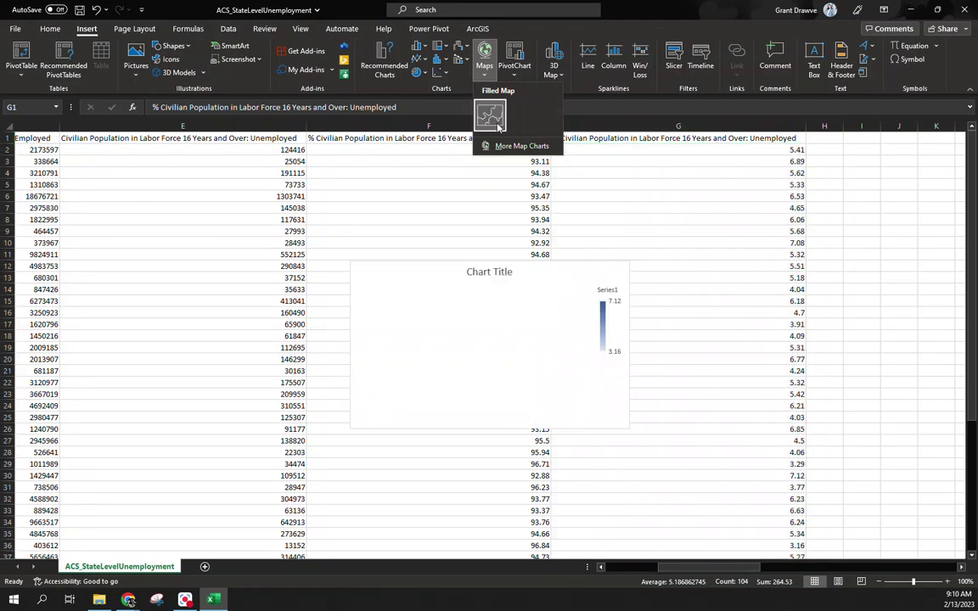
{"action": "left_click", "coordinate": [490, 116]}
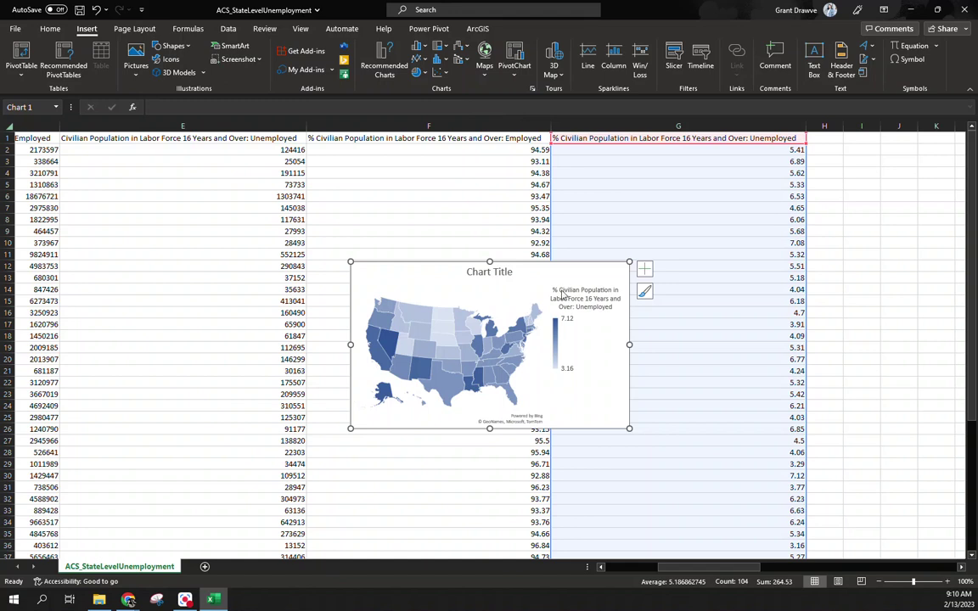
Move the map chart to a new sheet named StateMap and place that sheet after ACS_StateLevelUnemployment
{"action": "right_click", "coordinate": [579, 272]}
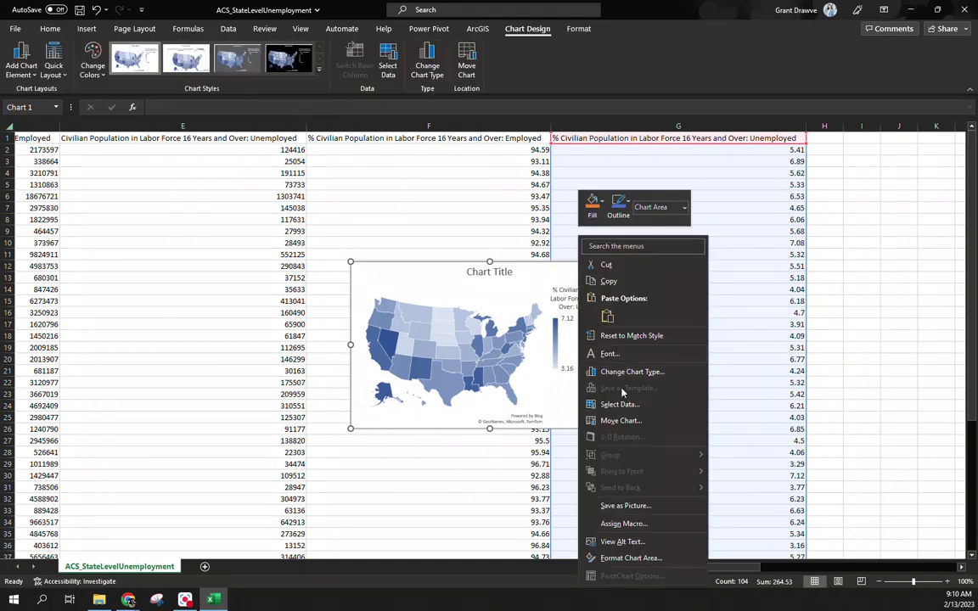
{"action": "left_click", "coordinate": [595, 420]}
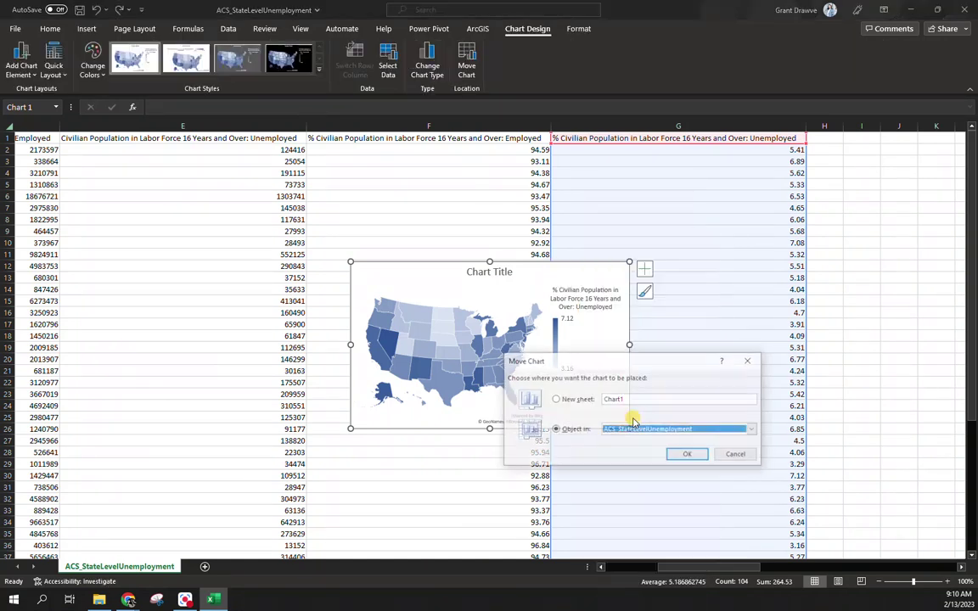
{"action": "left_click", "coordinate": [579, 401]}
{"action": "type", "text": "State"}
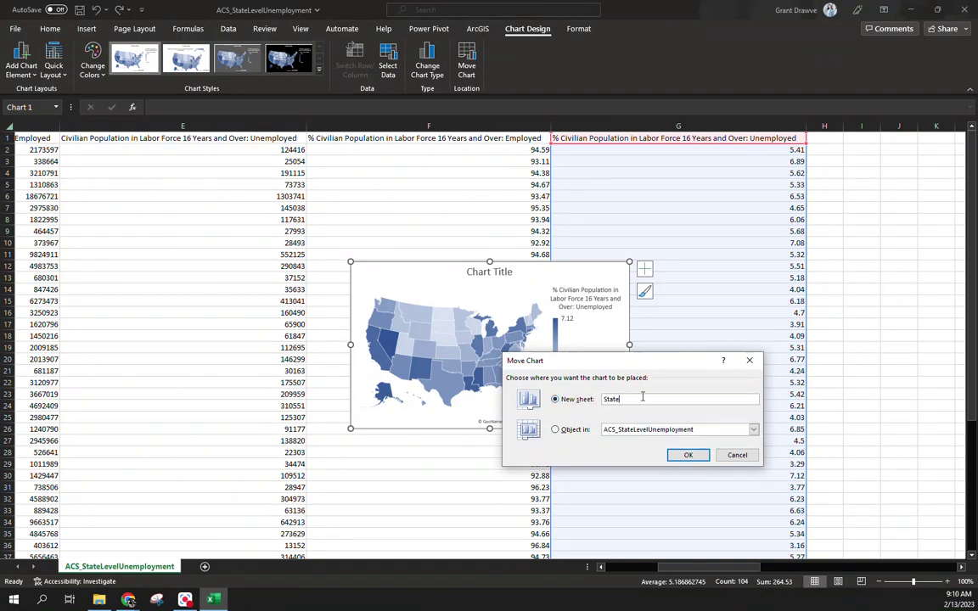
{"action": "type", "text": "Map"}
{"action": "key", "text": "Return"}
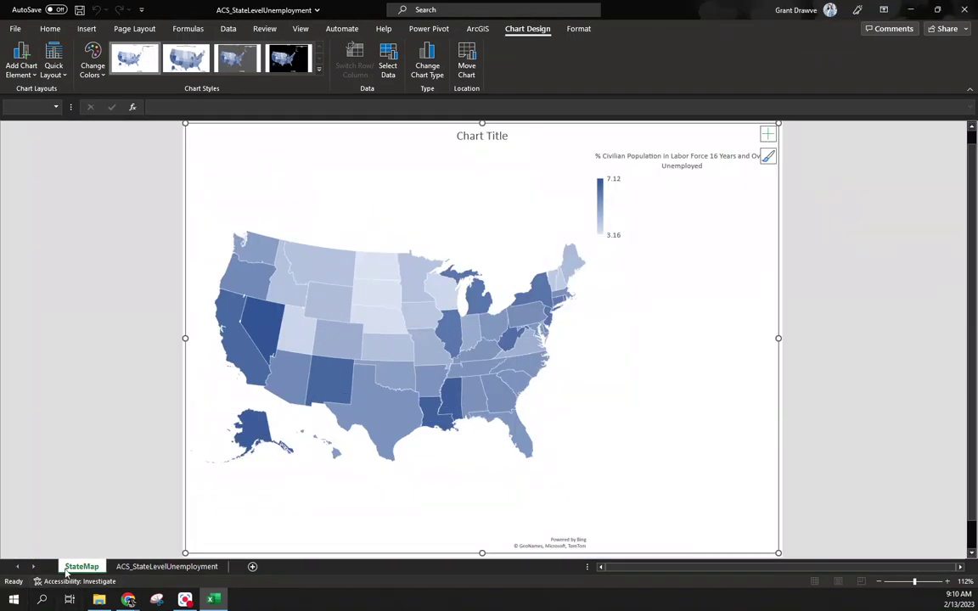
{"action": "left_click_drag", "start_coordinate": [183, 567], "coordinate": [242, 565]}
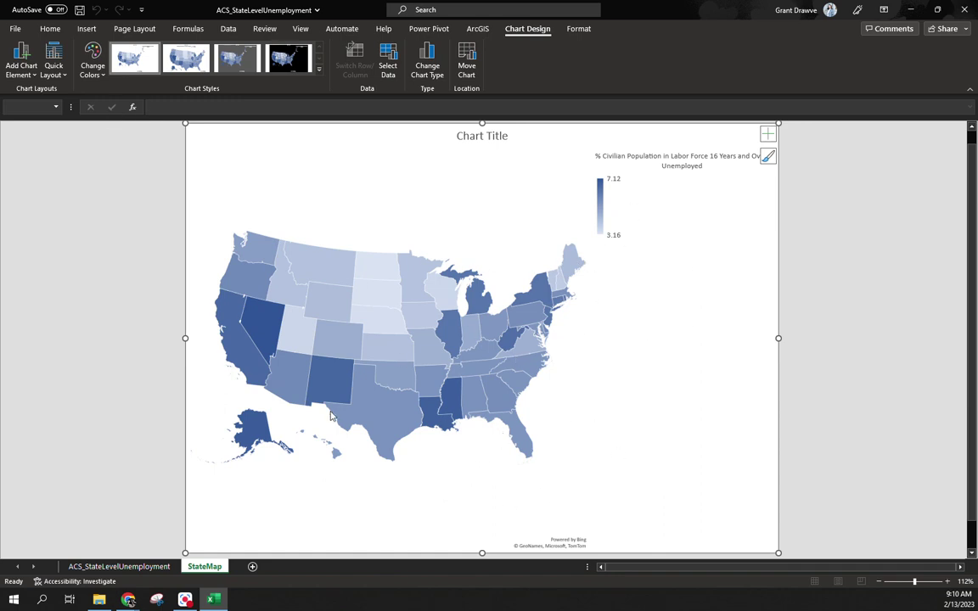
Set the map chart's legend position to Top
{"action": "left_click", "coordinate": [643, 203]}
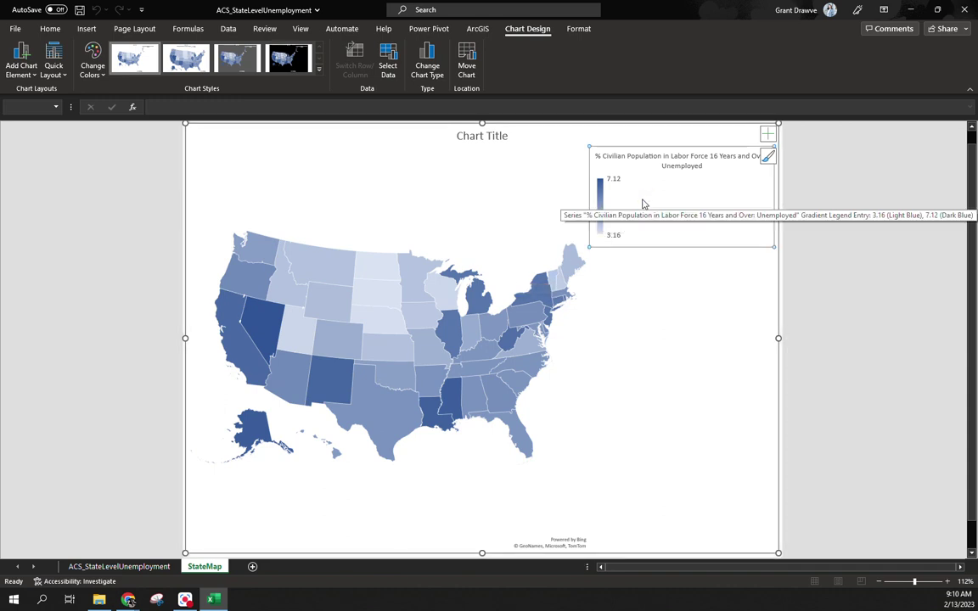
{"action": "right_click", "coordinate": [641, 197]}
{"action": "left_click", "coordinate": [689, 304]}
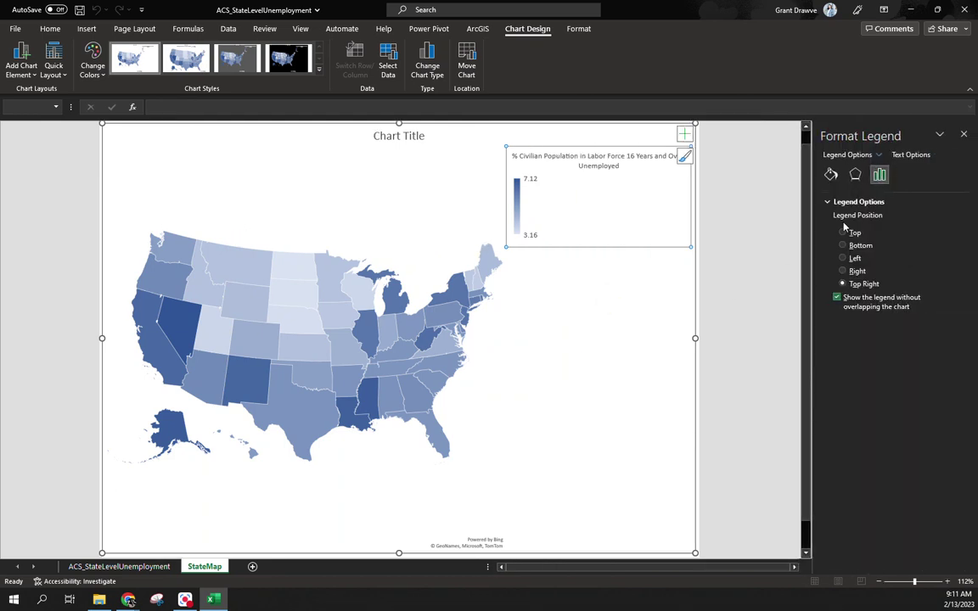
{"action": "left_click", "coordinate": [853, 234]}
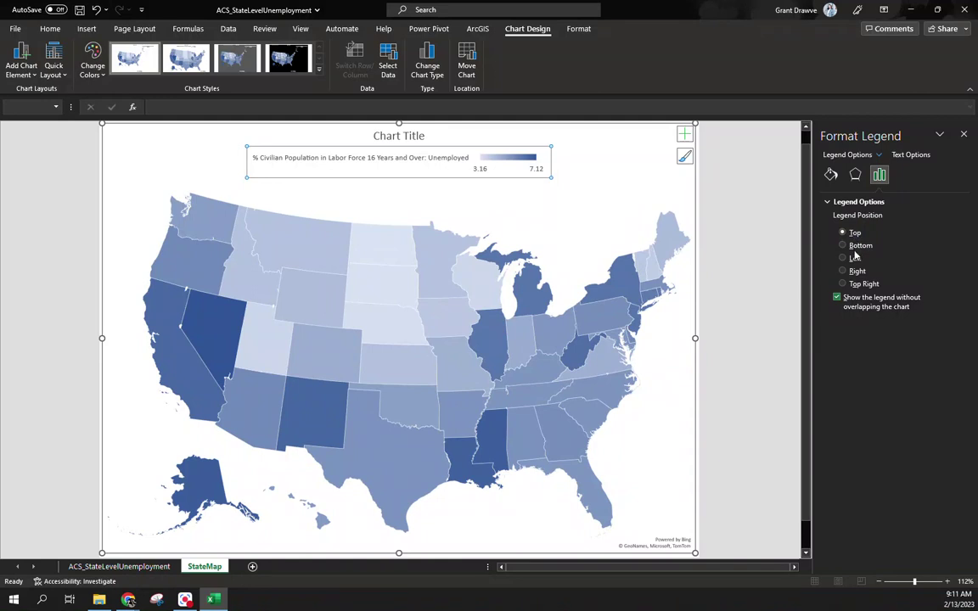
Set the map chart's legend position to Bottom and add data labels to the state series
{"action": "left_click", "coordinate": [856, 246]}
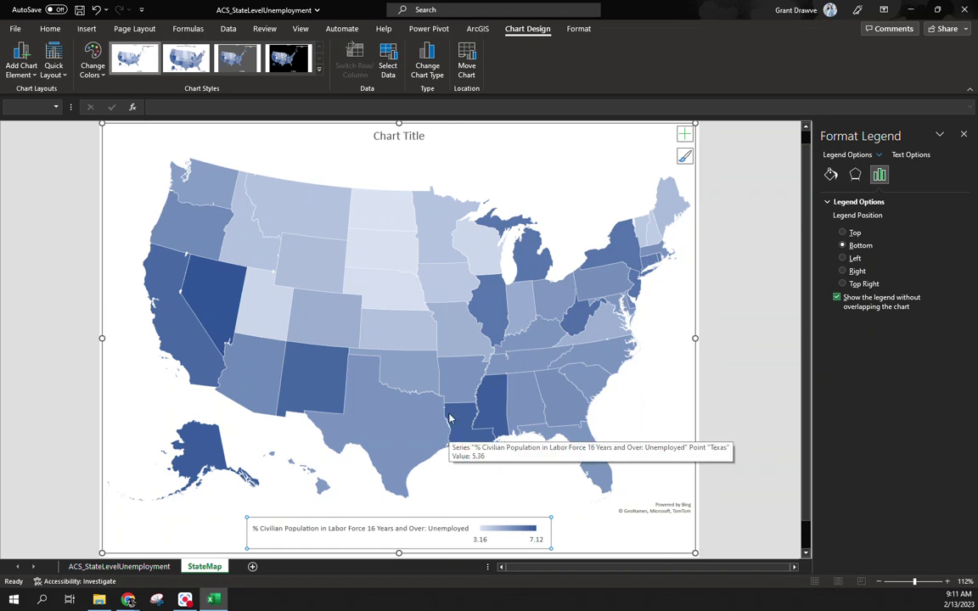
{"action": "left_click", "coordinate": [452, 328]}
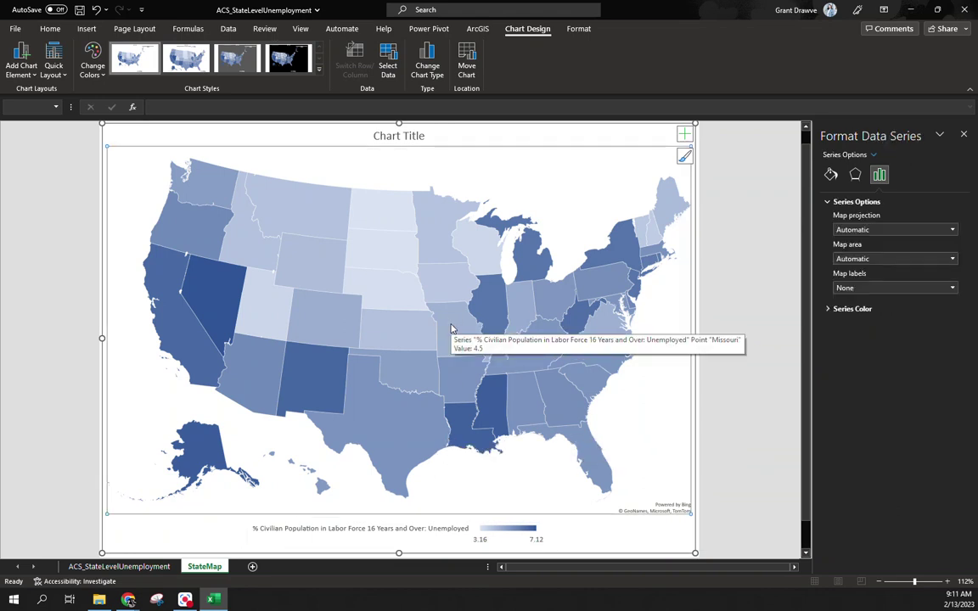
{"action": "right_click", "coordinate": [393, 323]}
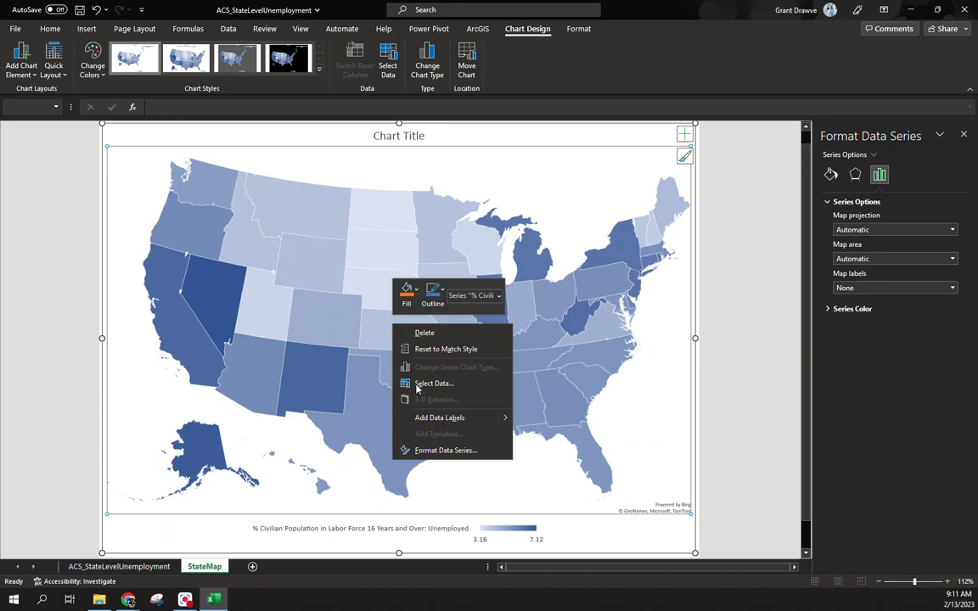
{"action": "left_click", "coordinate": [440, 420]}
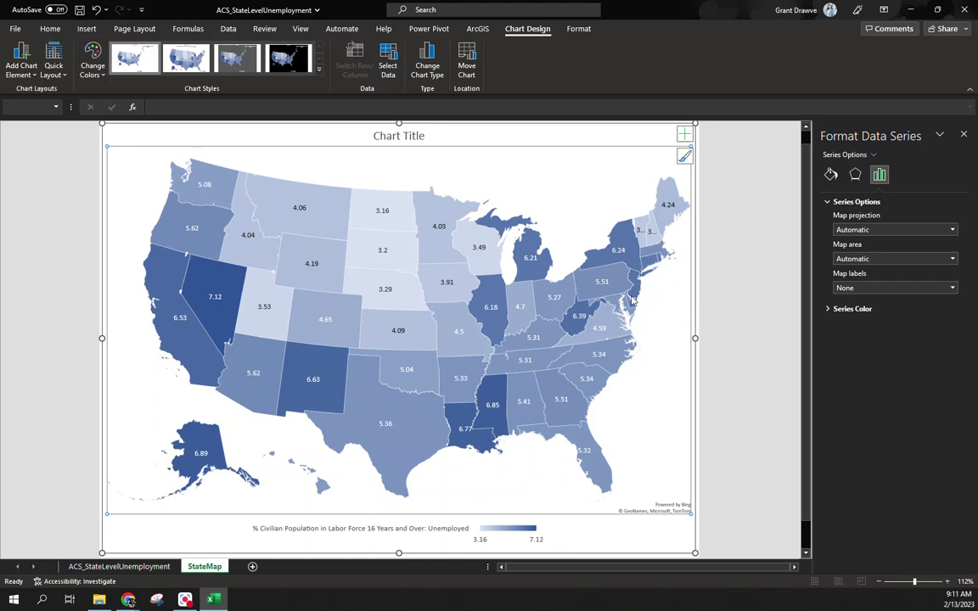
Replace the map's chart title with "State Level Percent Unemployed for 2021 (5yr estimates)"
{"action": "left_click", "coordinate": [402, 137]}
{"action": "triple_click", "coordinate": [401, 136]}
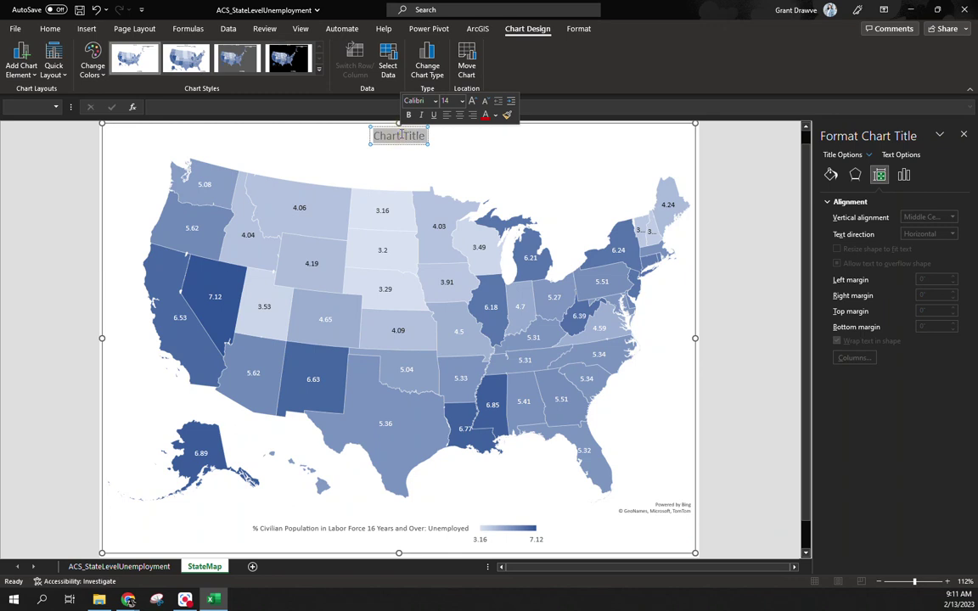
{"action": "type", "text": "State"}
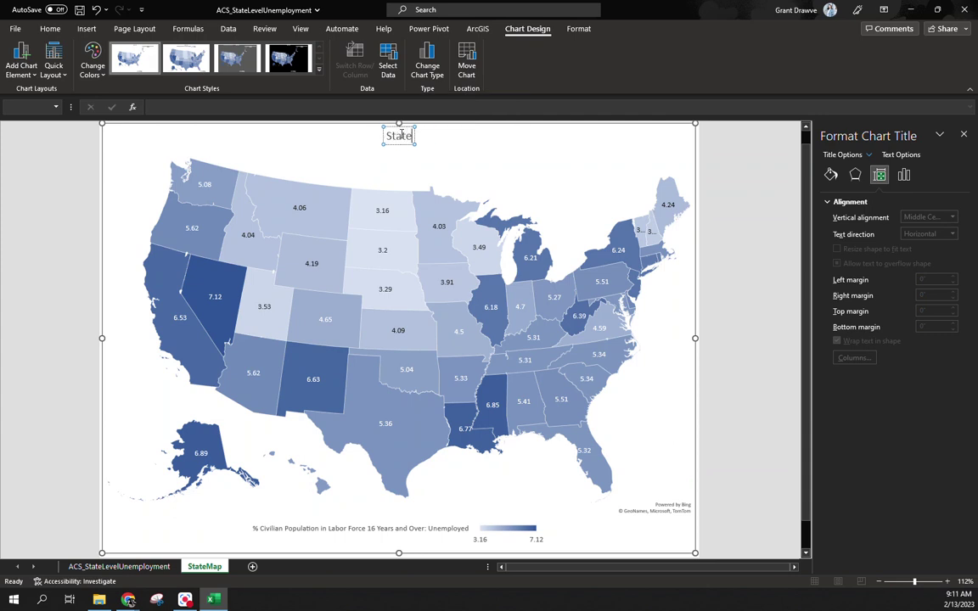
{"action": "type", "text": " Level Unemploymen"}
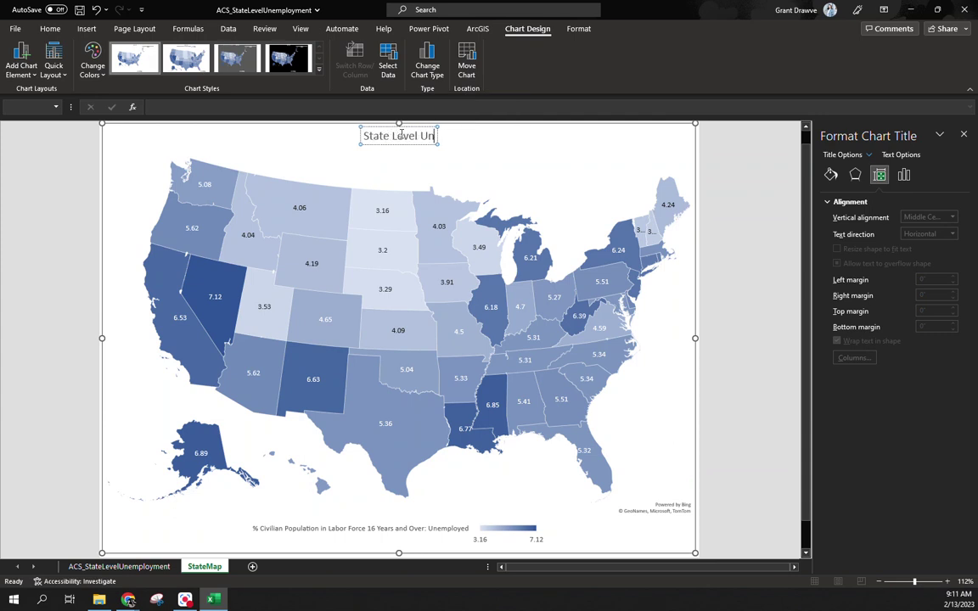
{"action": "key", "text": "BackSpace"}
{"action": "key", "text": "BackSpace"}
{"action": "key", "text": "BackSpace"}
{"action": "key", "text": "BackSpace"}
{"action": "key", "text": "BackSpace"}
{"action": "key", "text": "BackSpace"}
{"action": "key", "text": "BackSpace"}
{"action": "key", "text": "BackSpace"}
{"action": "key", "text": "BackSpace"}
{"action": "key", "text": "BackSpace"}
{"action": "key", "text": "BackSpace"}
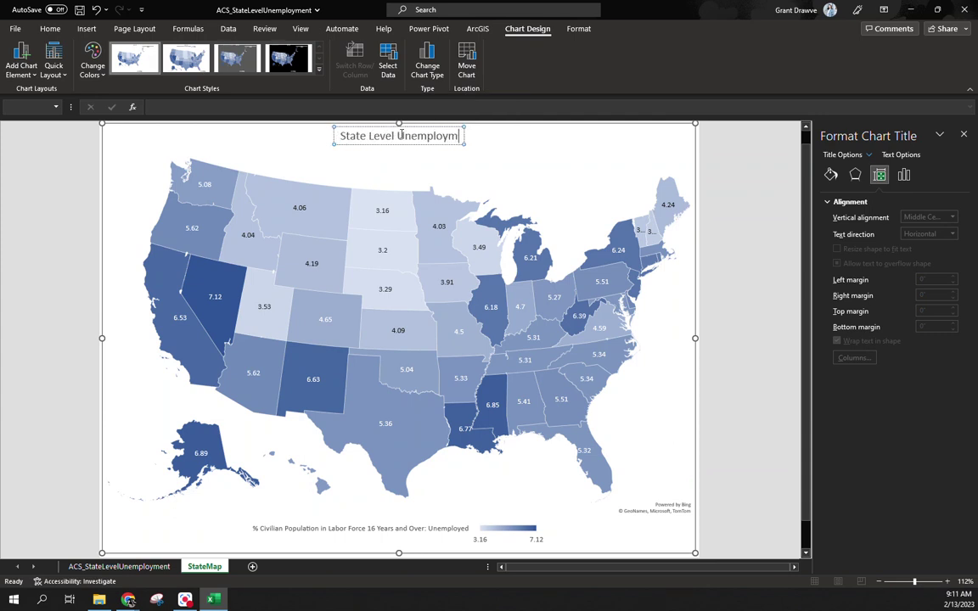
{"action": "type", "text": "Percent"}
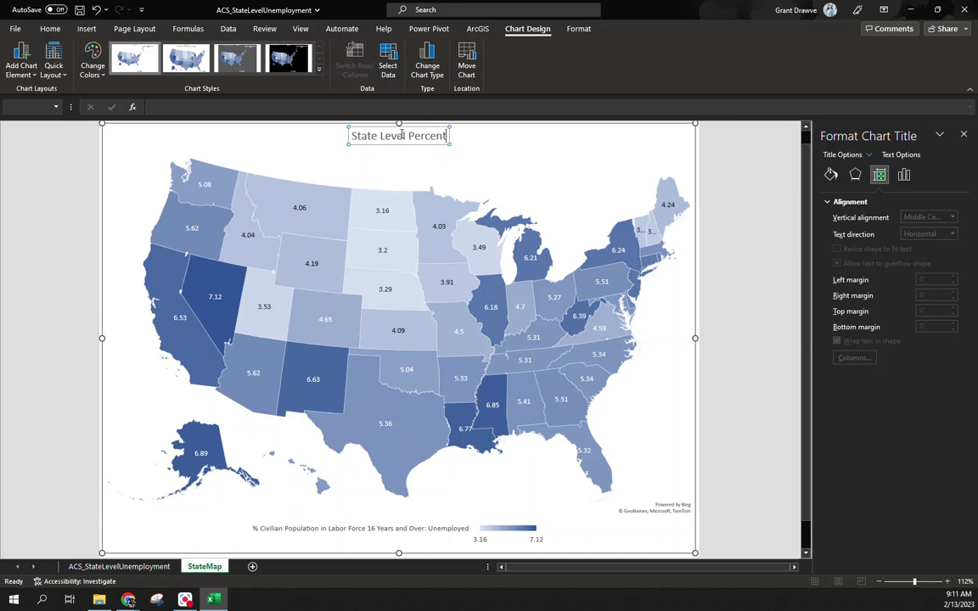
{"action": "type", "text": " Unemploy"}
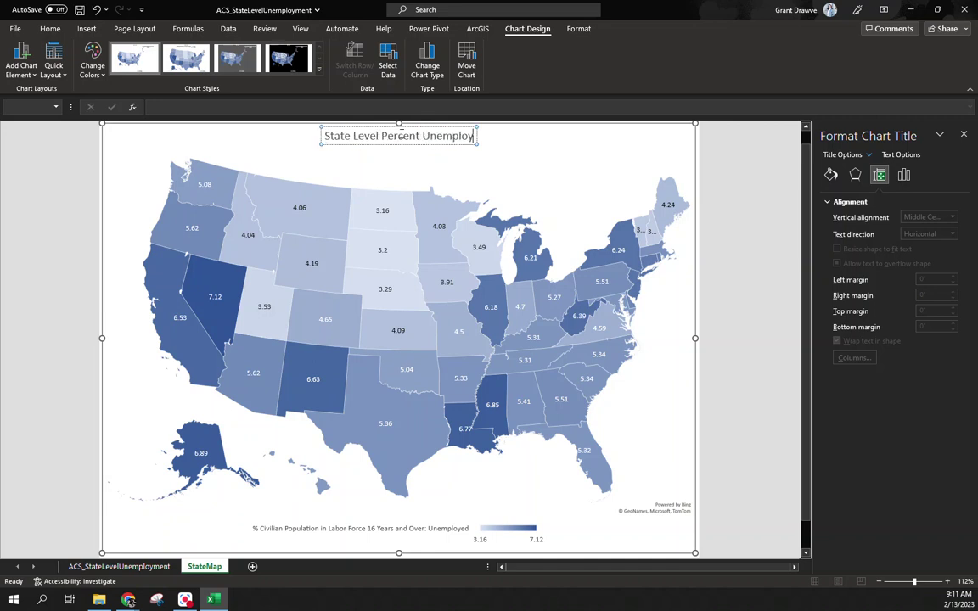
{"action": "type", "text": "ed for 2021("}
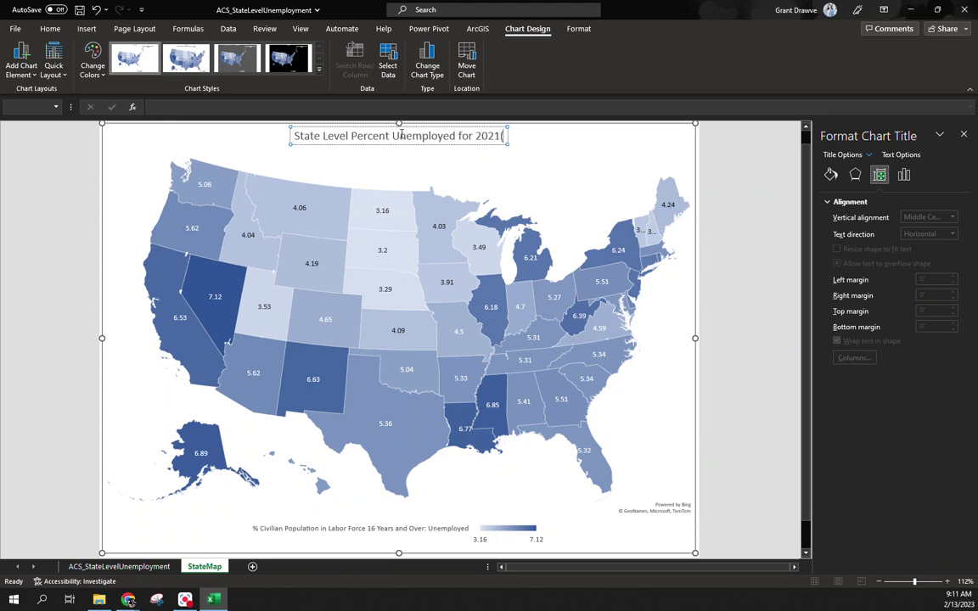
{"action": "key", "text": "BackSpace"}
{"action": "type", "text": "(5y"}
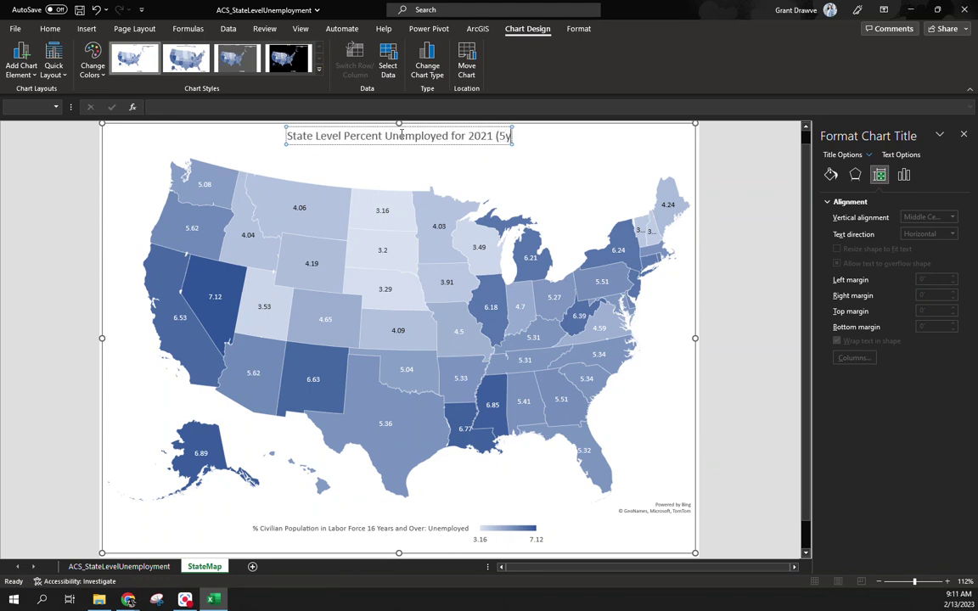
{"action": "type", "text": "r estimates)"}
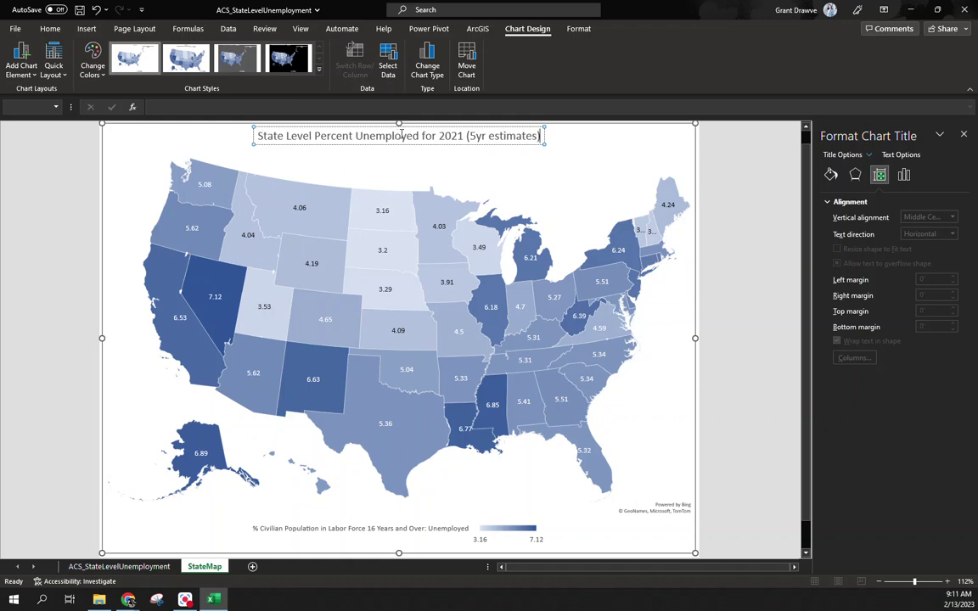
{"action": "left_click", "coordinate": [760, 320]}
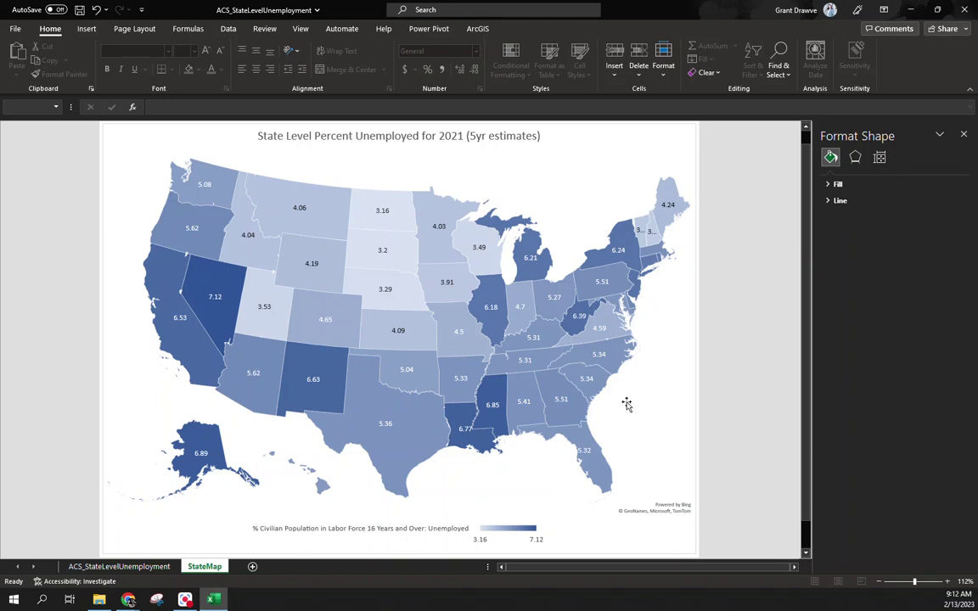
Recolor the map series with the monochromatic grey-to-black palette and deselect the chart
{"action": "left_click", "coordinate": [562, 360]}
{"action": "left_click", "coordinate": [276, 225]}
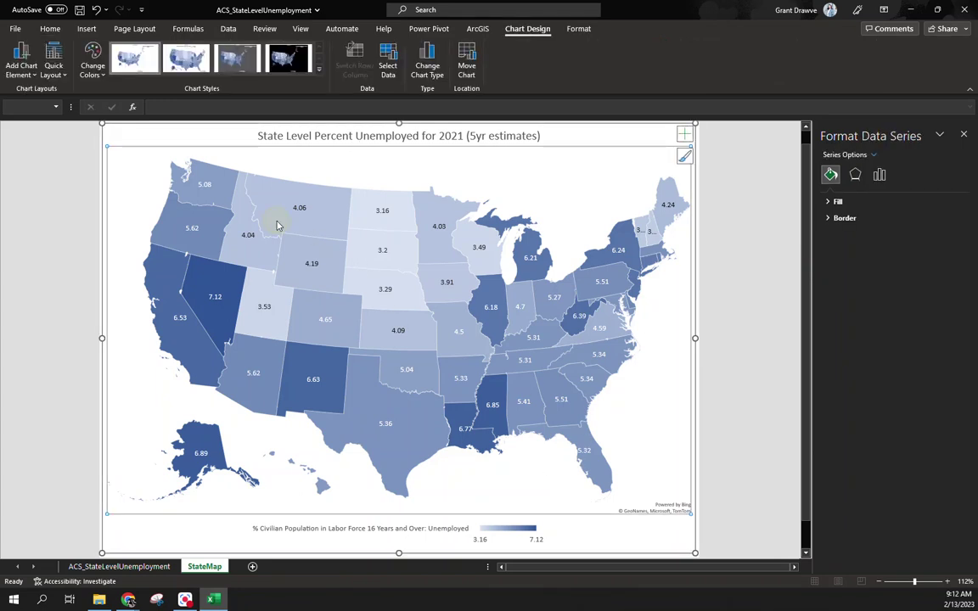
{"action": "left_click", "coordinate": [93, 67]}
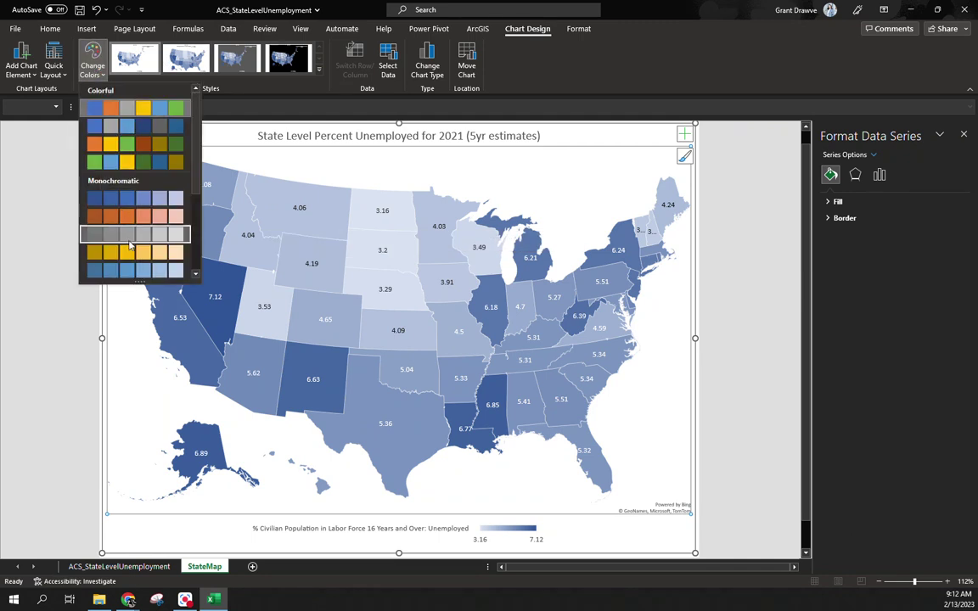
{"action": "scroll", "coordinate": [127, 201], "scroll_direction": "down", "scroll_amount": 3}
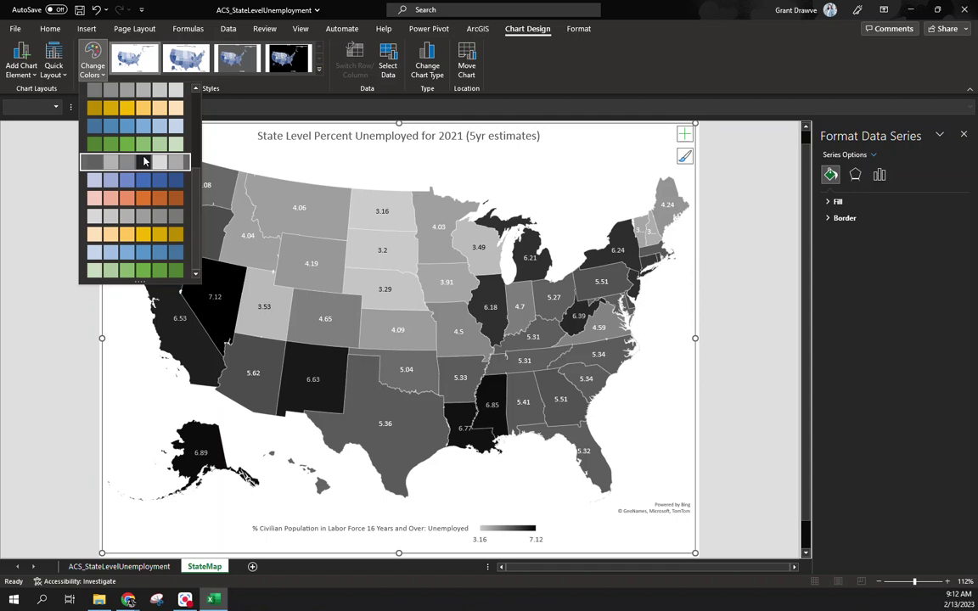
{"action": "left_click", "coordinate": [144, 161]}
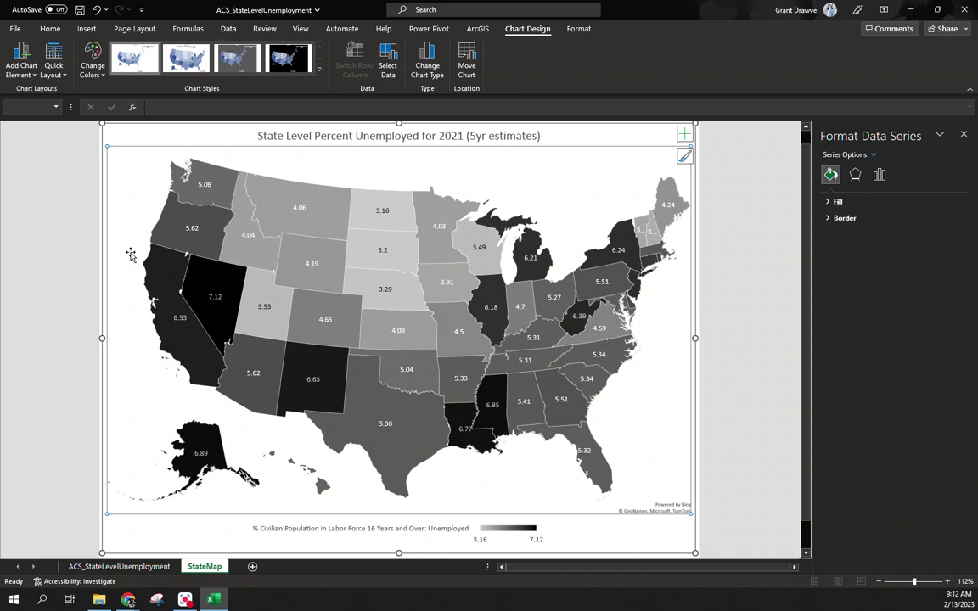
{"action": "left_click", "coordinate": [71, 246]}
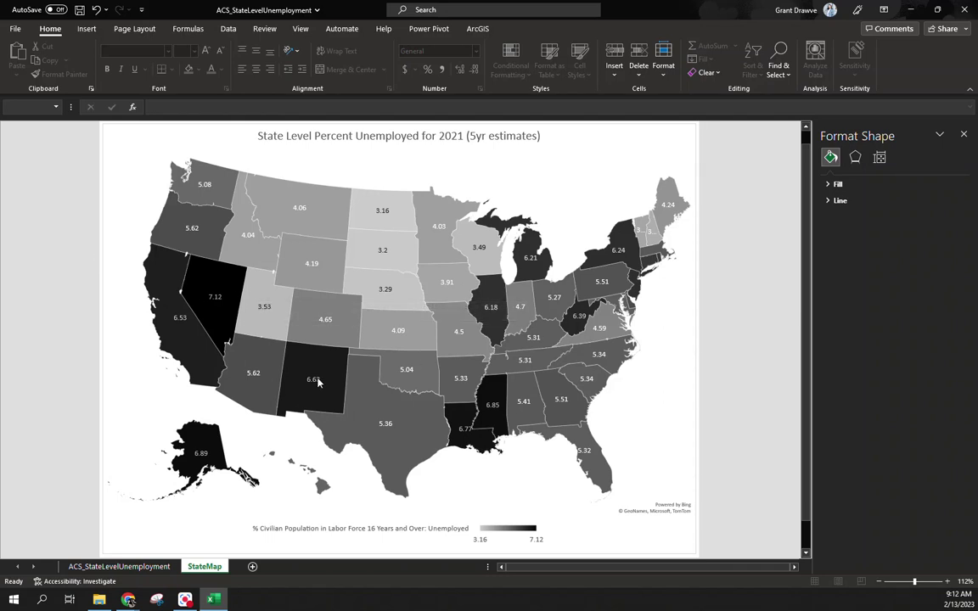
{"action": "mouse_move", "coordinate": [318, 383]}
{"action": "mouse_move", "coordinate": [418, 329]}
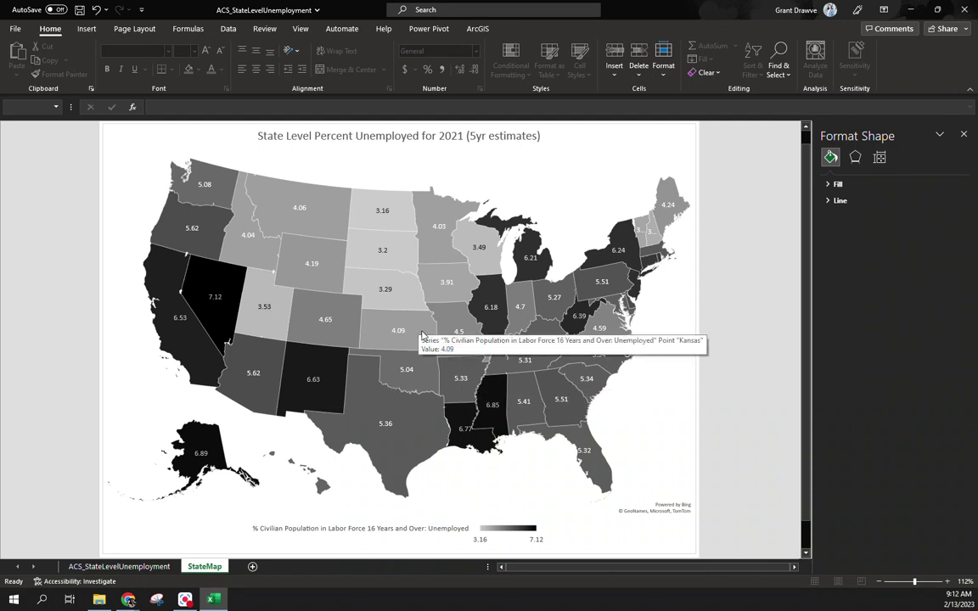
Switch to Social Explorer in Chrome and close the tab of the state-level ACS 2021 report
{"action": "left_click", "coordinate": [911, 8]}
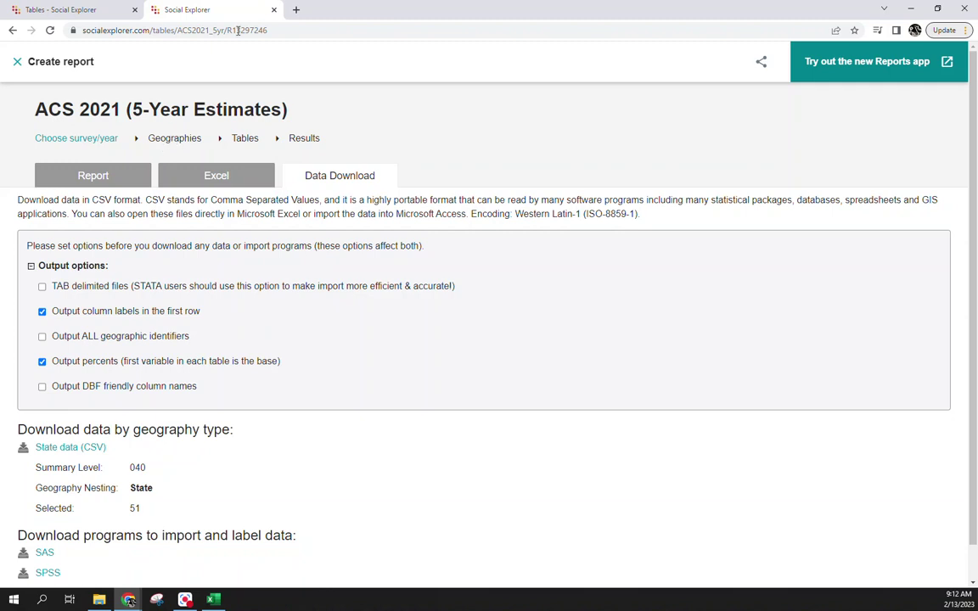
{"action": "left_click", "coordinate": [182, 140]}
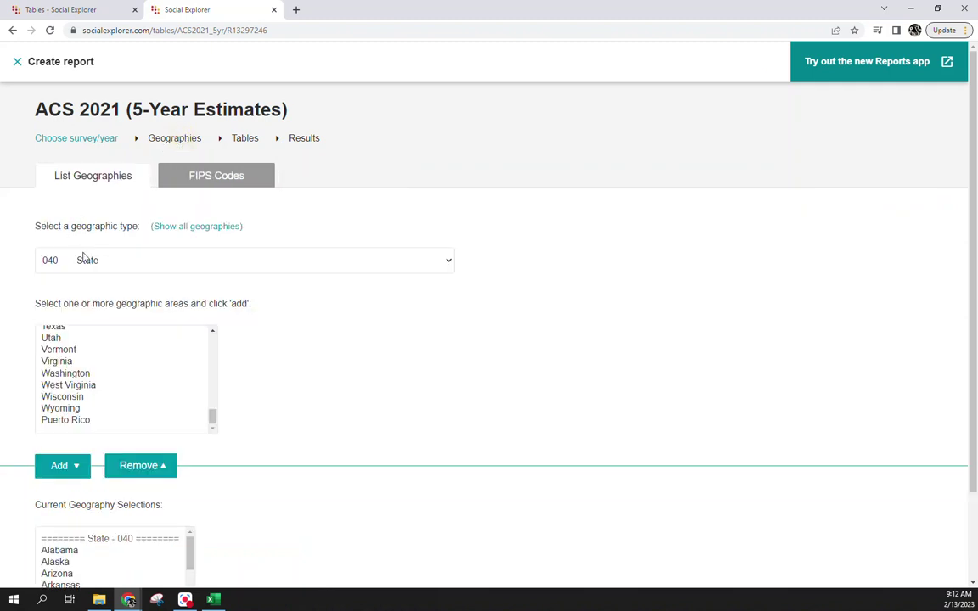
{"action": "left_click", "coordinate": [273, 9]}
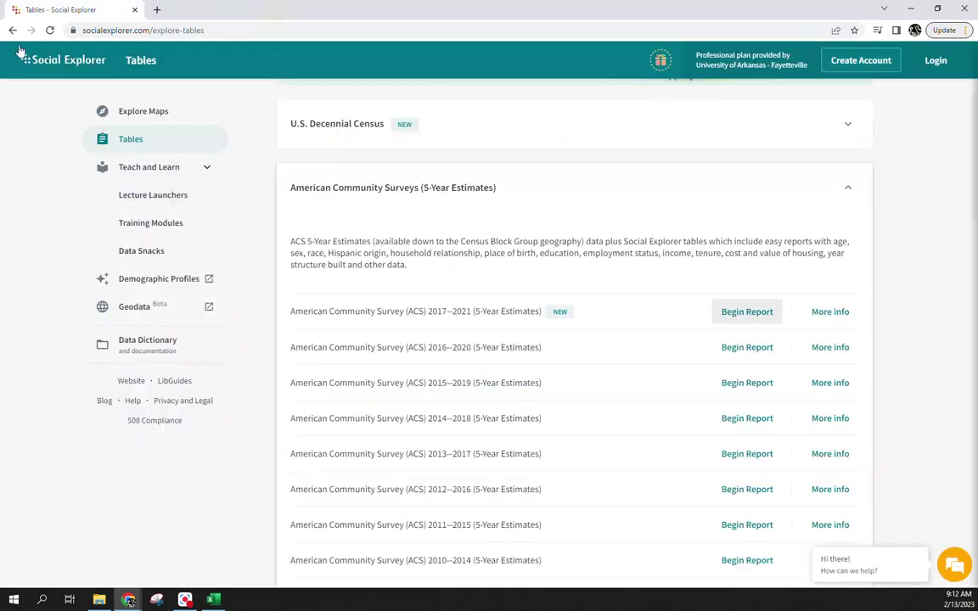
Begin a new Social Explorer tables report for American Community Survey (ACS) 2017--2021 (5-Year Estimates)
{"action": "left_click", "coordinate": [131, 138]}
{"action": "left_click", "coordinate": [144, 111]}
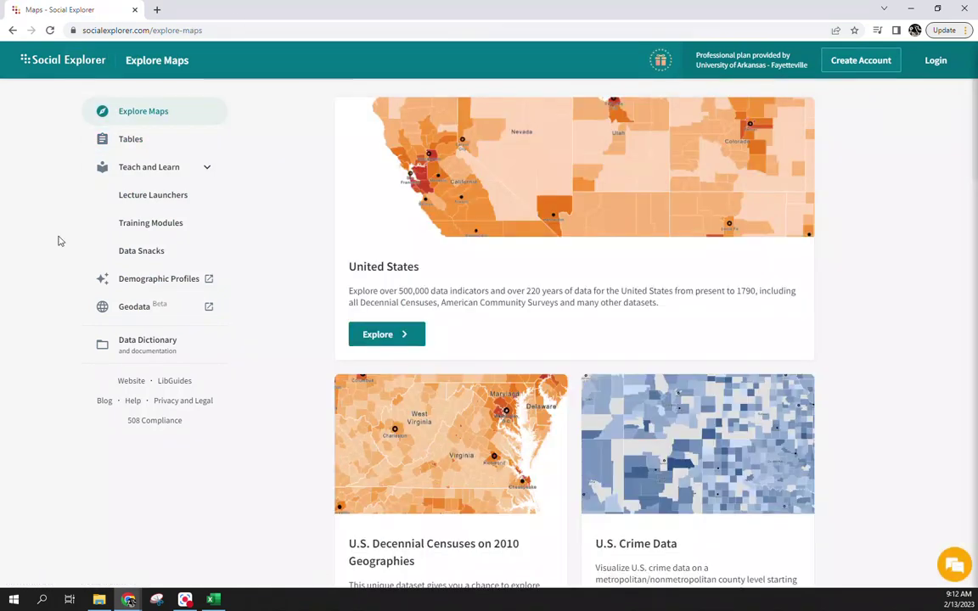
{"action": "left_click", "coordinate": [130, 138]}
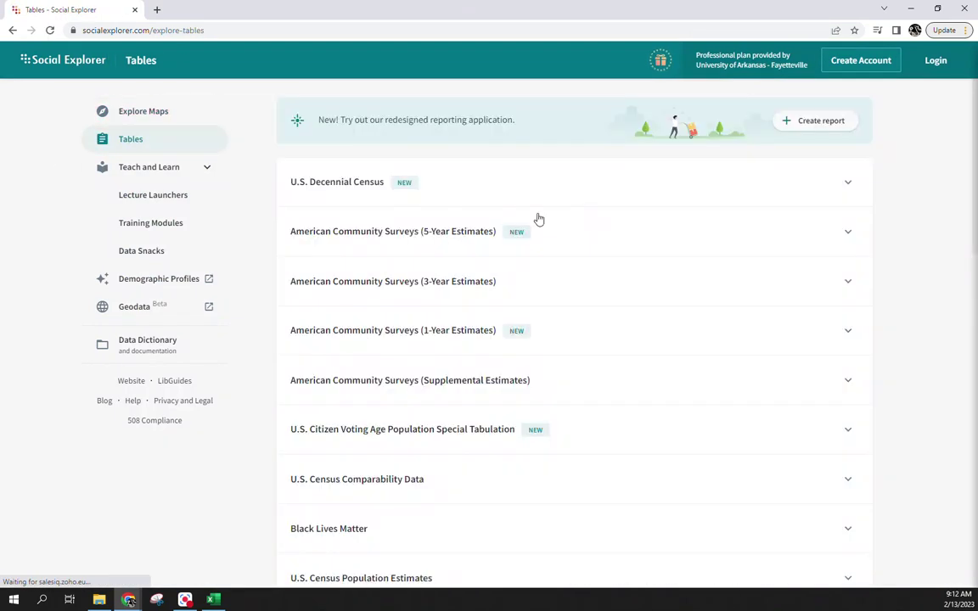
{"action": "left_click", "coordinate": [825, 243]}
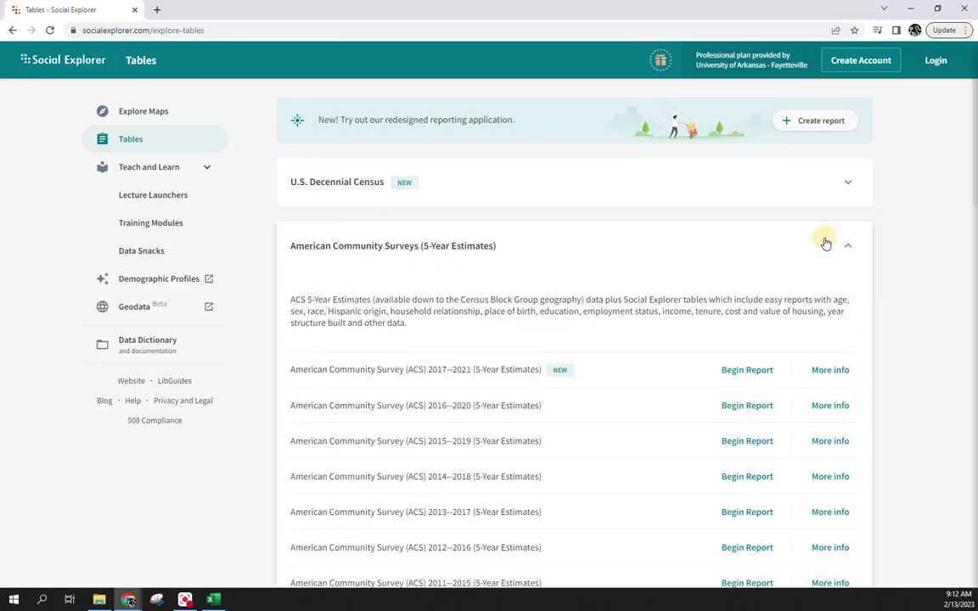
{"action": "left_click", "coordinate": [747, 371]}
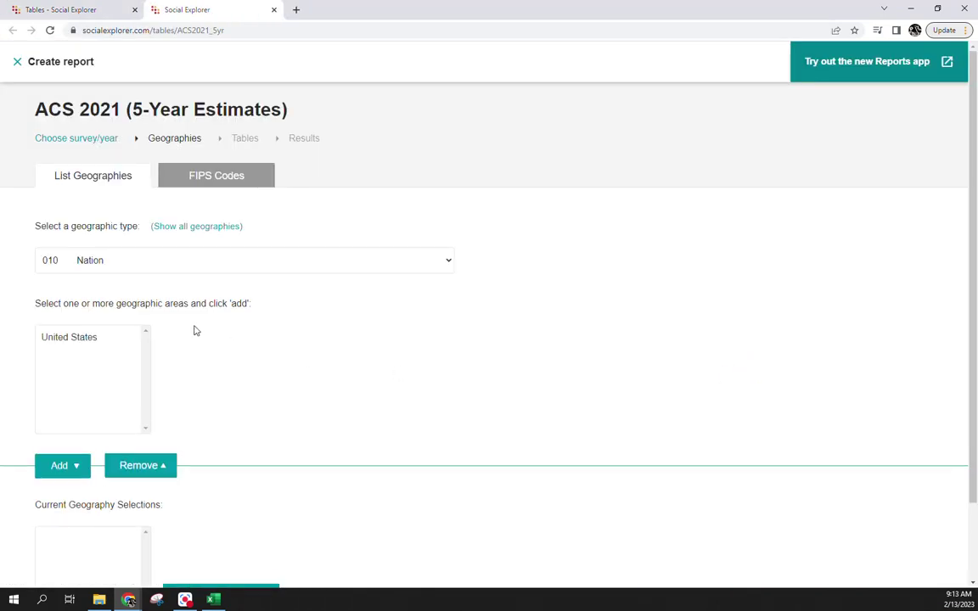
Set the report's geographic type to 050 County and choose Arkansas as the state
{"action": "left_click", "coordinate": [84, 260]}
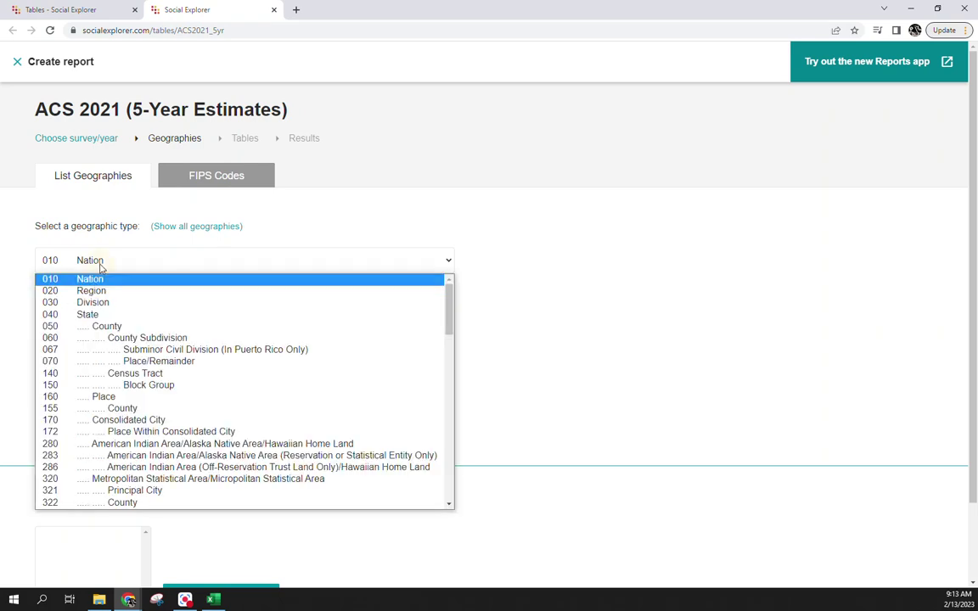
{"action": "left_click", "coordinate": [127, 327]}
{"action": "left_click", "coordinate": [94, 344]}
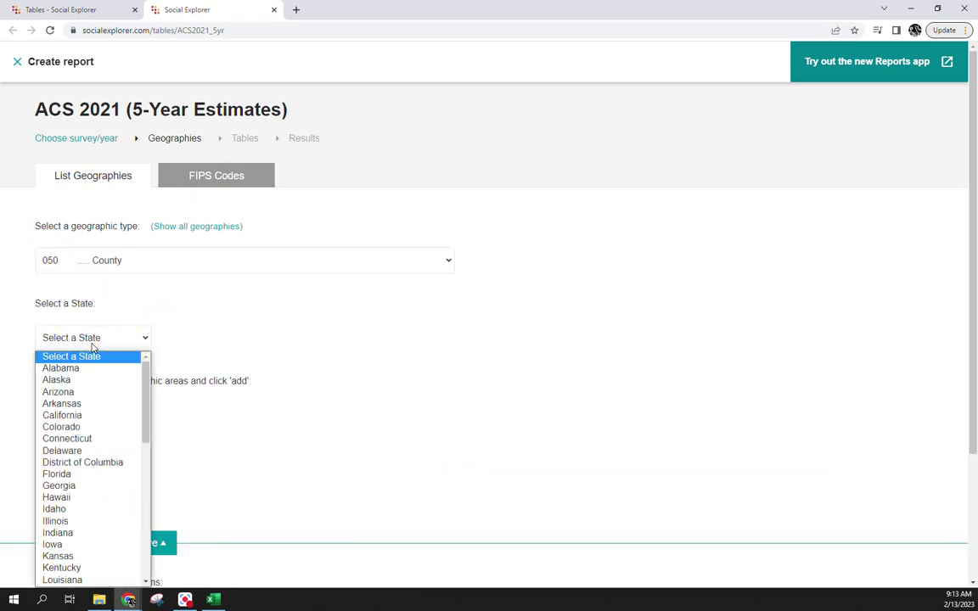
{"action": "left_click", "coordinate": [85, 404]}
{"action": "left_click", "coordinate": [353, 406]}
Add "All counties in Arkansas" to the current geography selections
{"action": "scroll", "coordinate": [242, 428], "scroll_direction": "down", "scroll_amount": 1}
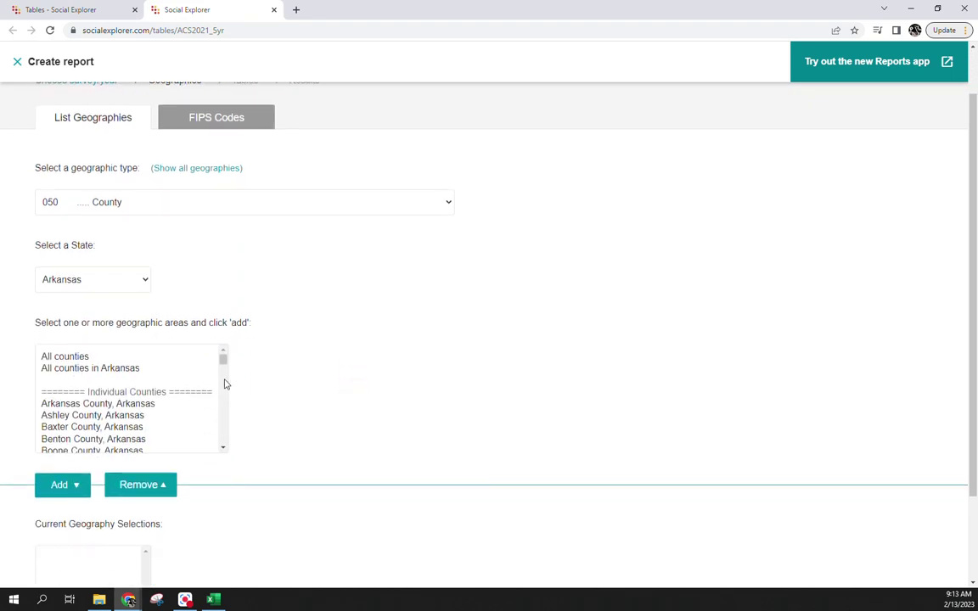
{"action": "left_click", "coordinate": [61, 369]}
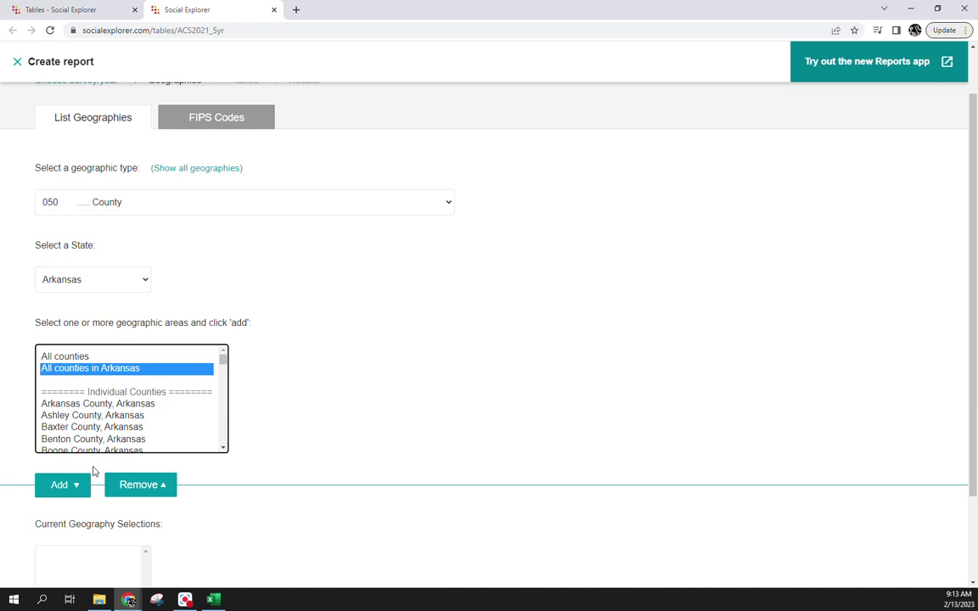
{"action": "left_click", "coordinate": [58, 487]}
{"action": "scroll", "coordinate": [360, 462], "scroll_direction": "down", "scroll_amount": 3}
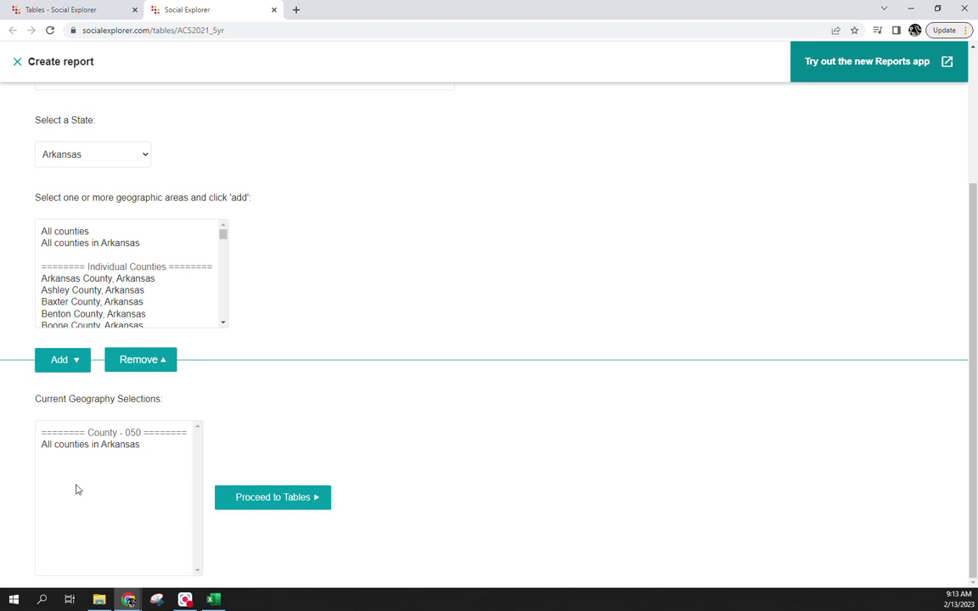
Proceed to the report's table selection and select A17005, Unemployment Rate for Civilian Population in Labor Force 16 Years and Over
{"action": "left_click", "coordinate": [262, 500]}
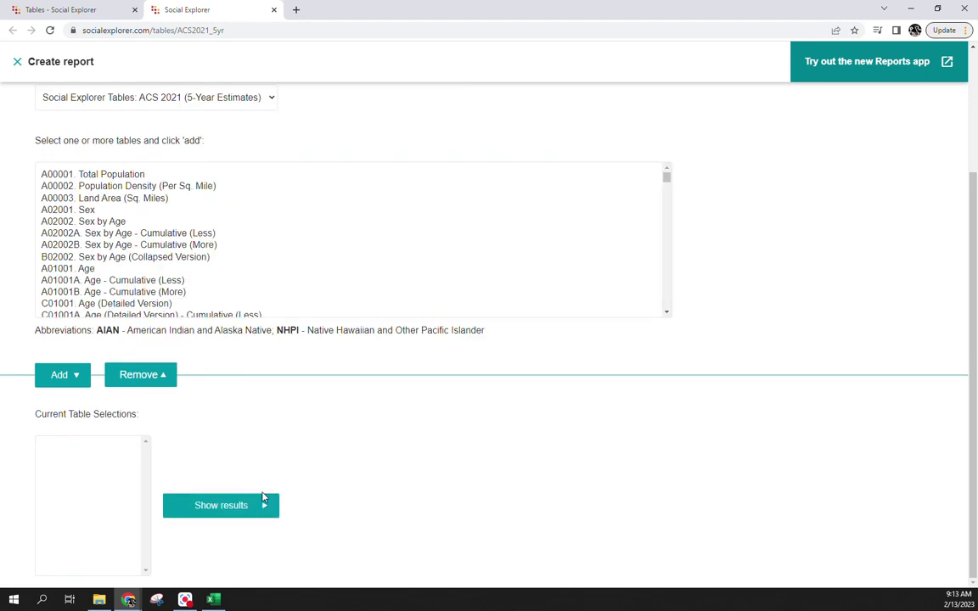
{"action": "scroll", "coordinate": [283, 248], "scroll_direction": "down", "scroll_amount": 10}
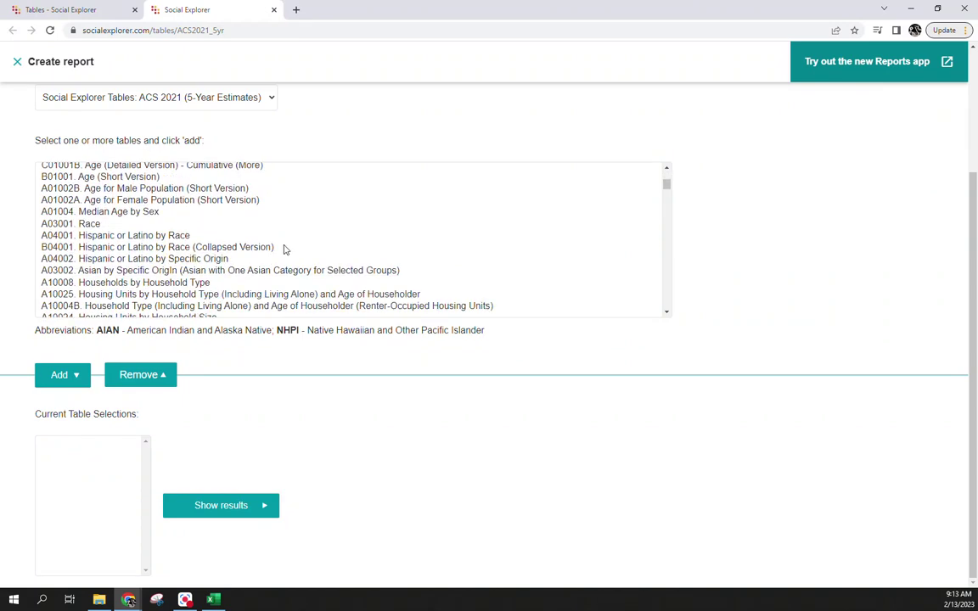
{"action": "scroll", "coordinate": [285, 248], "scroll_direction": "down", "scroll_amount": 5}
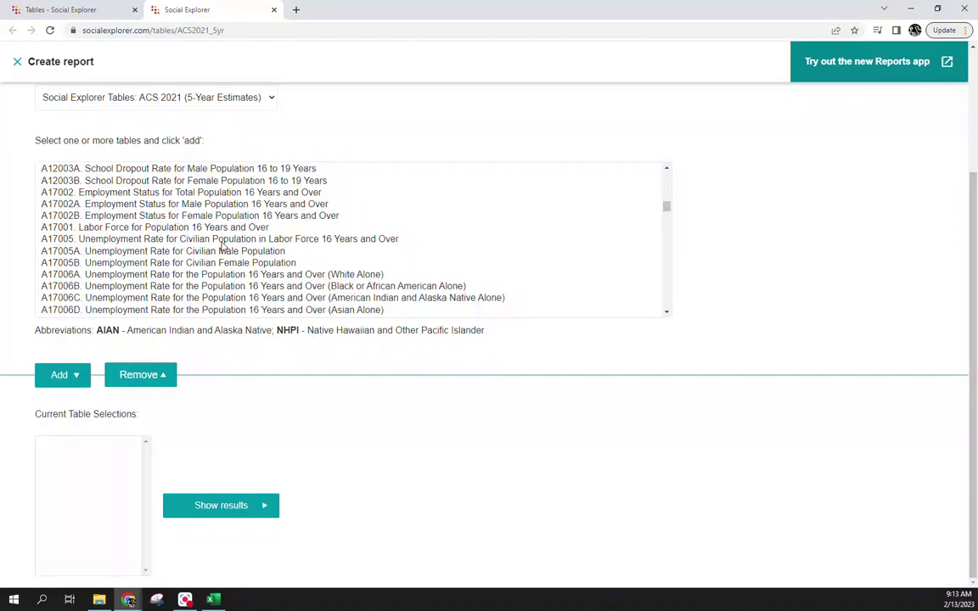
{"action": "left_click", "coordinate": [111, 239]}
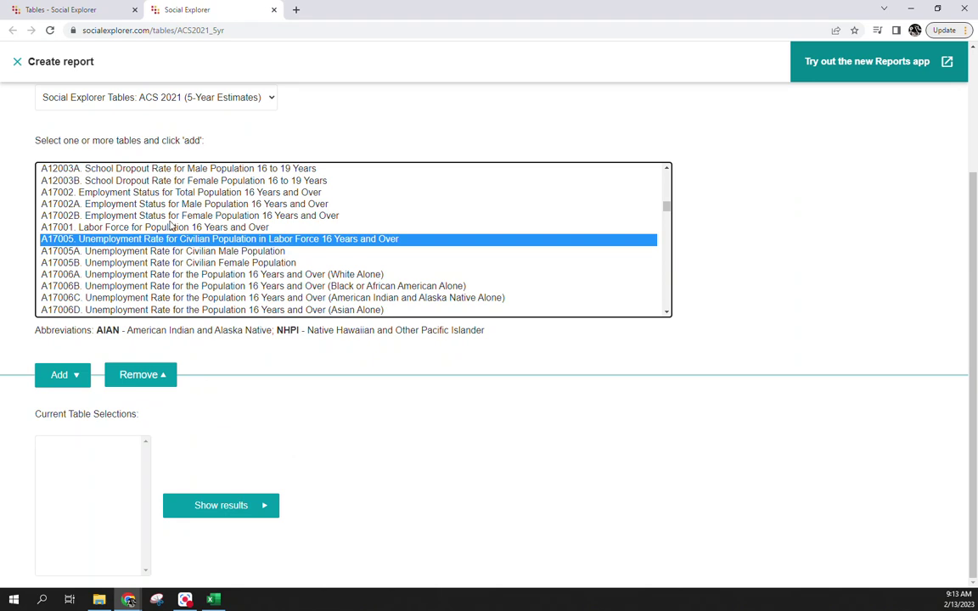
Switch to Excel to check Arkansas on the state unemployment map and return to Social Explorer in Chrome
{"action": "mouse_move", "coordinate": [213, 600]}
{"action": "left_click", "coordinate": [218, 562]}
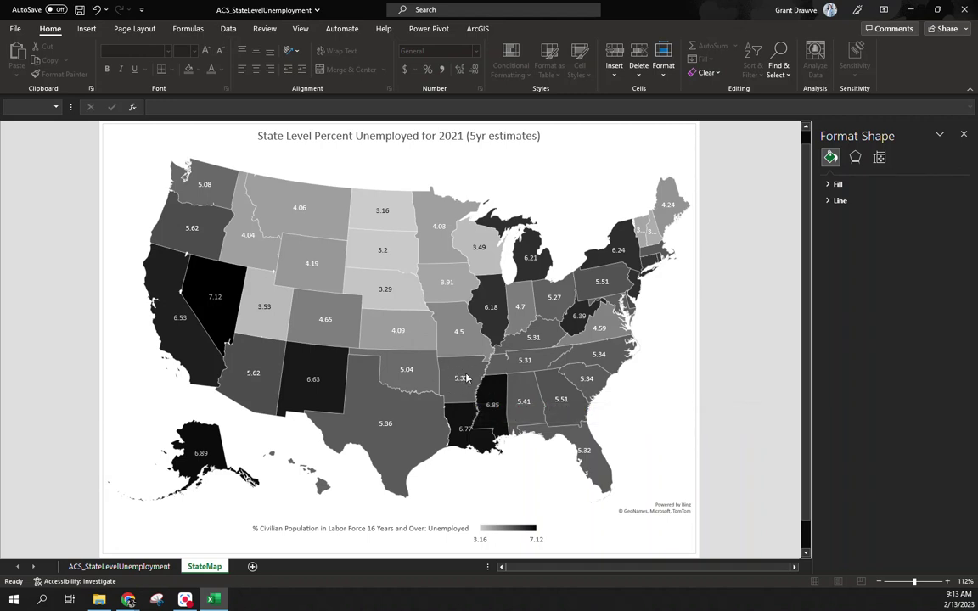
{"action": "mouse_move", "coordinate": [452, 383]}
{"action": "mouse_move", "coordinate": [214, 602]}
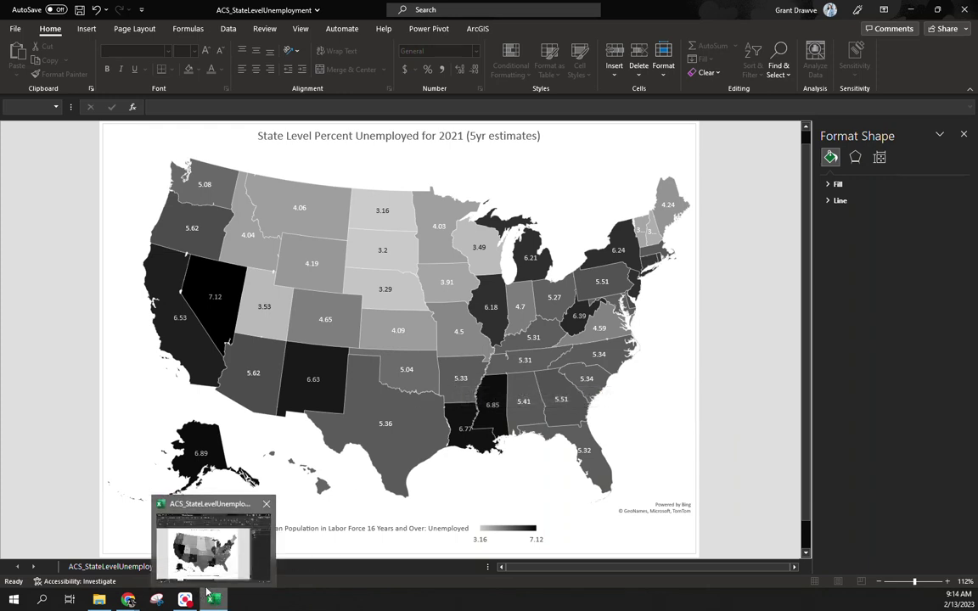
{"action": "key", "text": "alt+Tab"}
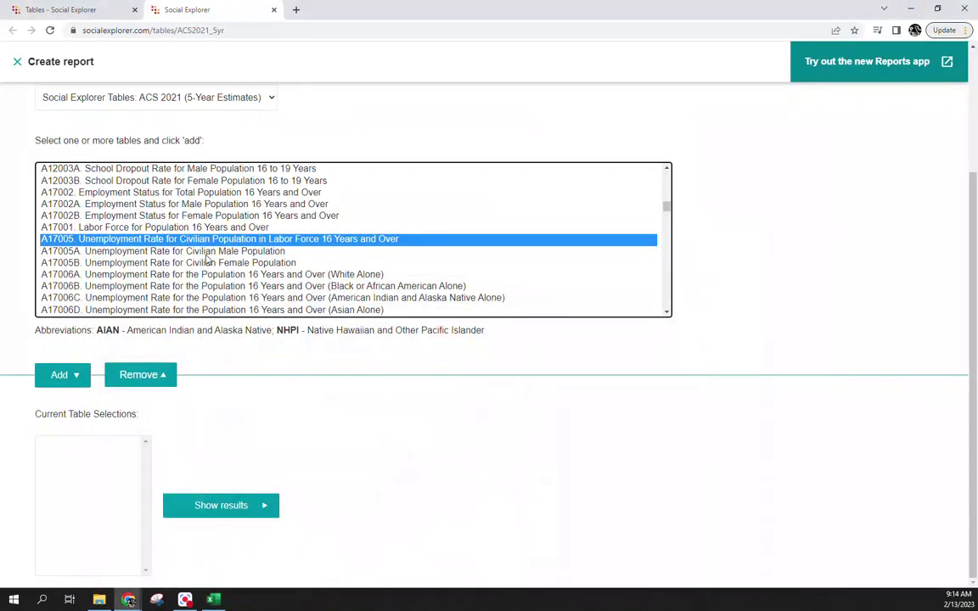
Add the selected unemployment rate table to the current table selections and show the report results
{"action": "left_click", "coordinate": [61, 374]}
{"action": "left_click", "coordinate": [481, 515]}
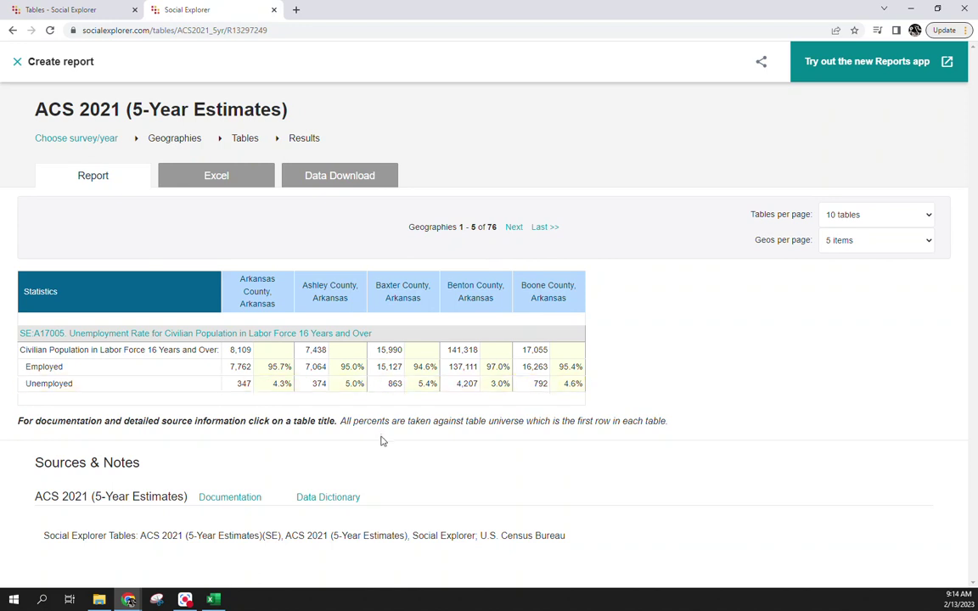
Open the report's data download options and enable column labels in the first row and output percents
{"action": "left_click", "coordinate": [335, 188]}
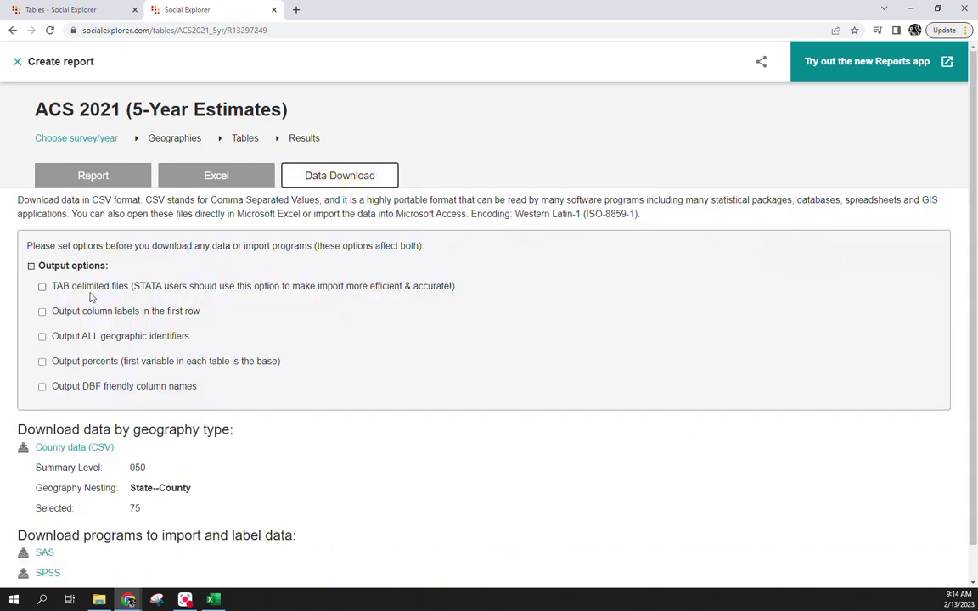
{"action": "left_click", "coordinate": [56, 314]}
{"action": "right_click", "coordinate": [127, 319]}
{"action": "left_click", "coordinate": [28, 384]}
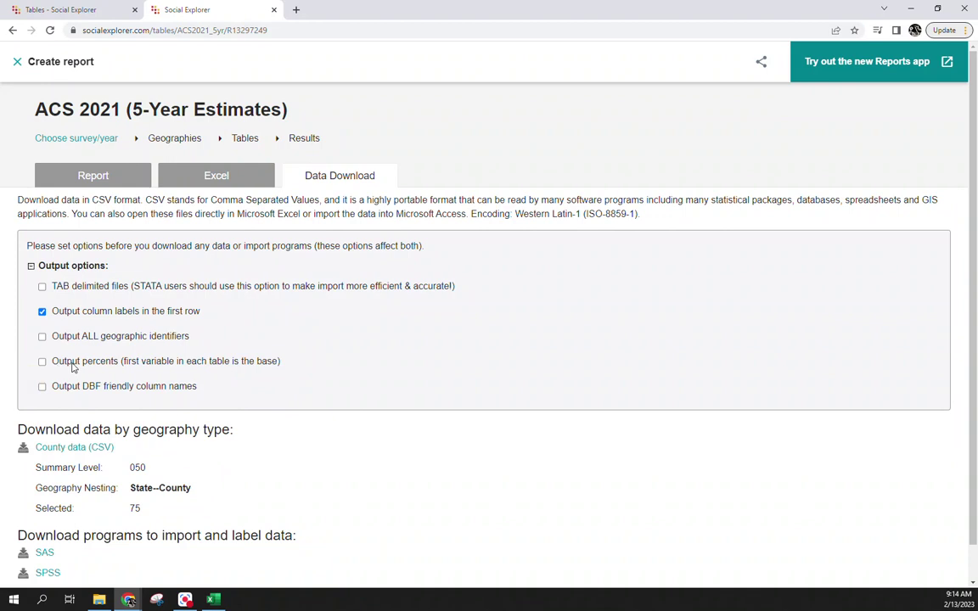
{"action": "left_click", "coordinate": [43, 362]}
Download the county data CSV into the InClassExercise folder as ACS_CountyAR_Unemployment
{"action": "left_click", "coordinate": [76, 449]}
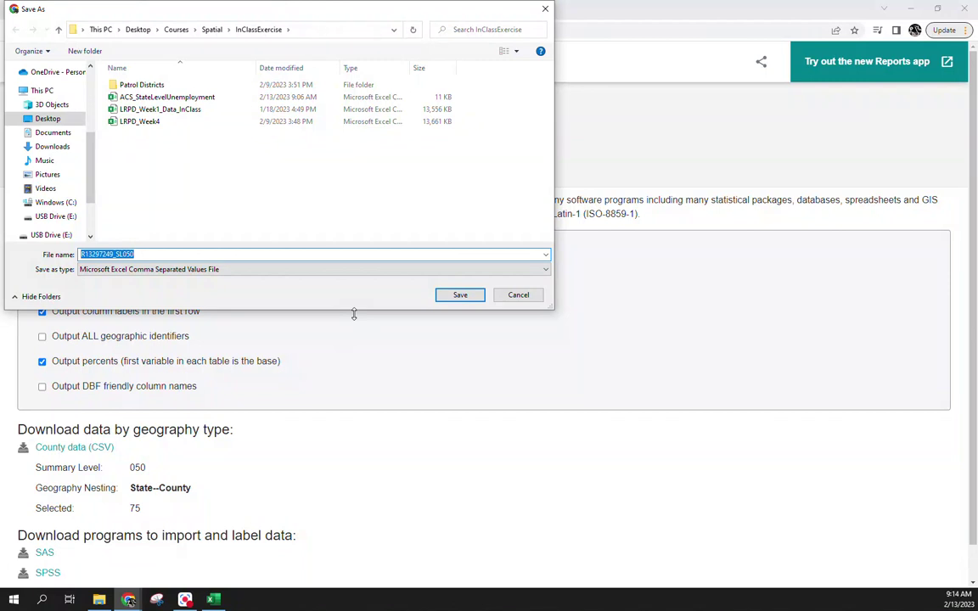
{"action": "type", "text": "ACS_Count"}
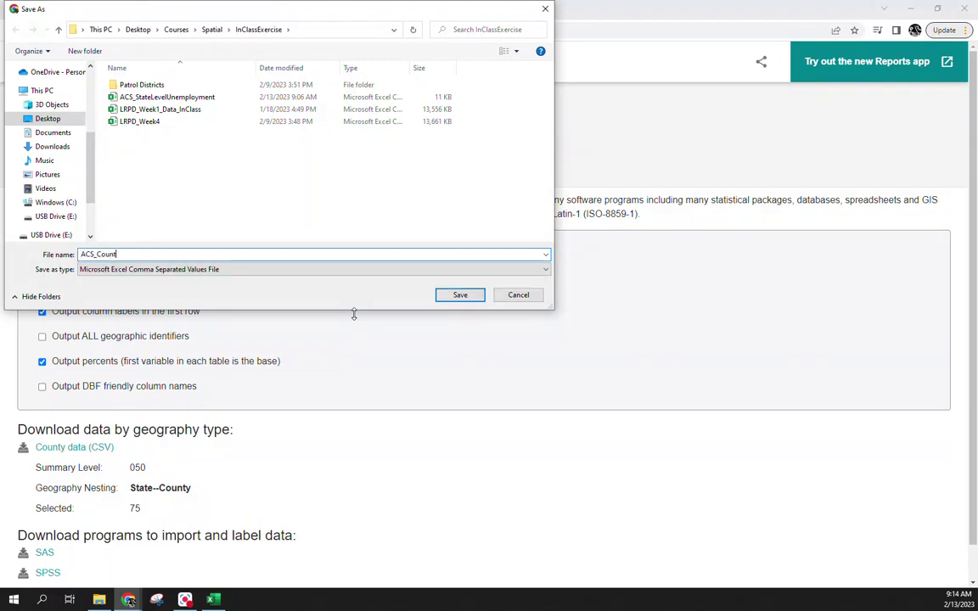
{"action": "type", "text": "yAR_Unemployment"}
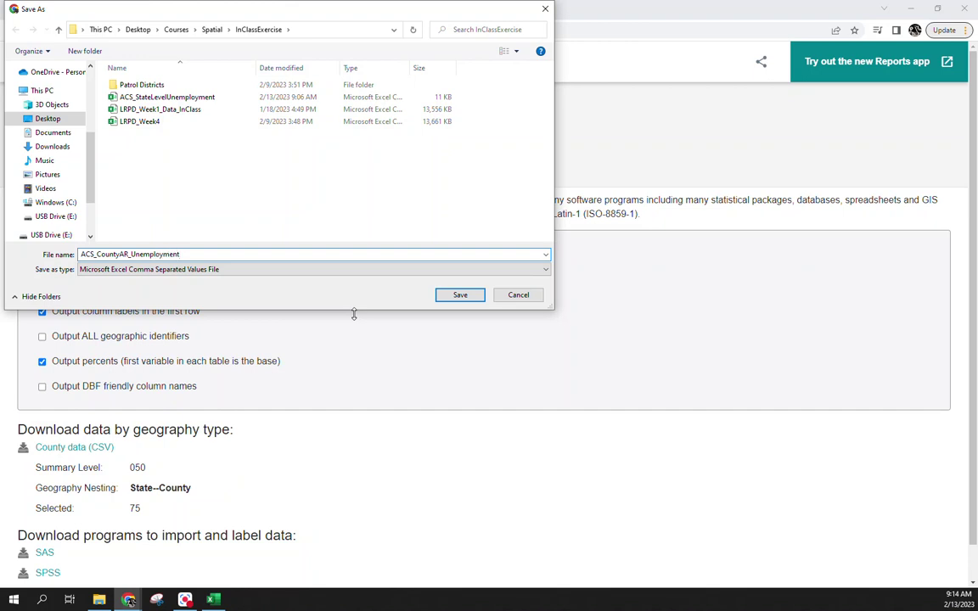
{"action": "key", "text": "Return"}
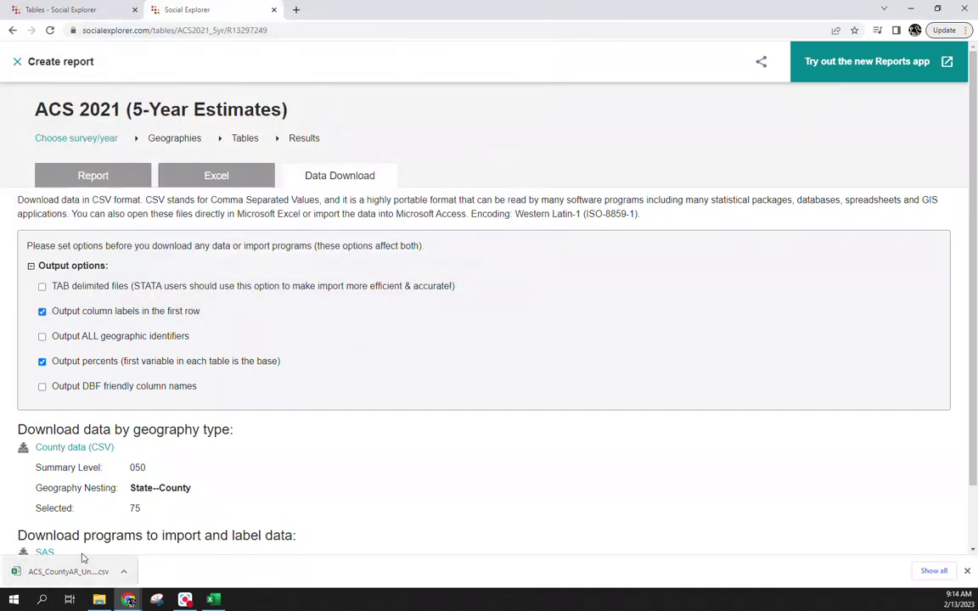
Open the downloaded county CSV in Excel and delete row 2 containing the Geo_ variable codes
{"action": "left_click", "coordinate": [68, 571]}
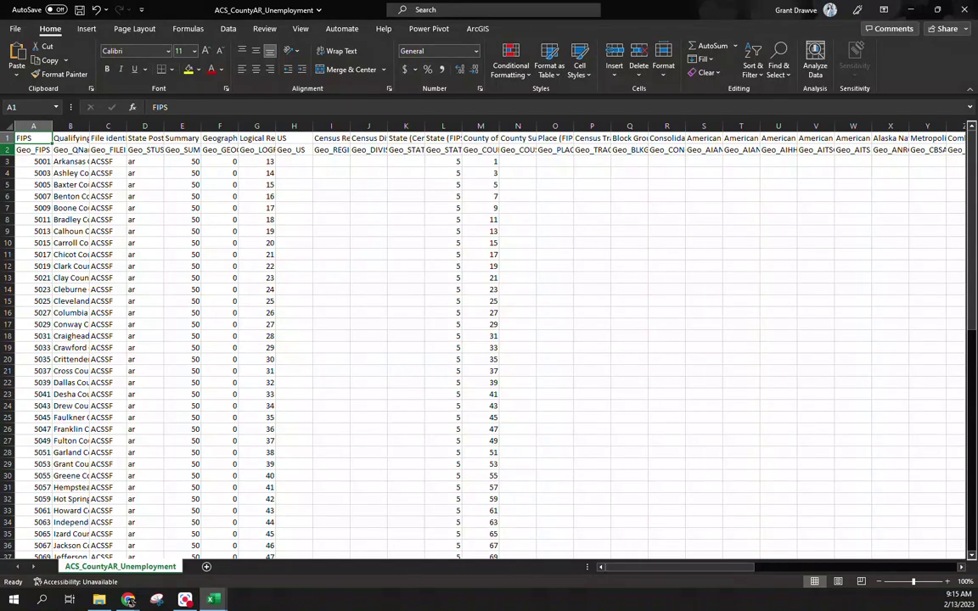
{"action": "left_click", "coordinate": [7, 149]}
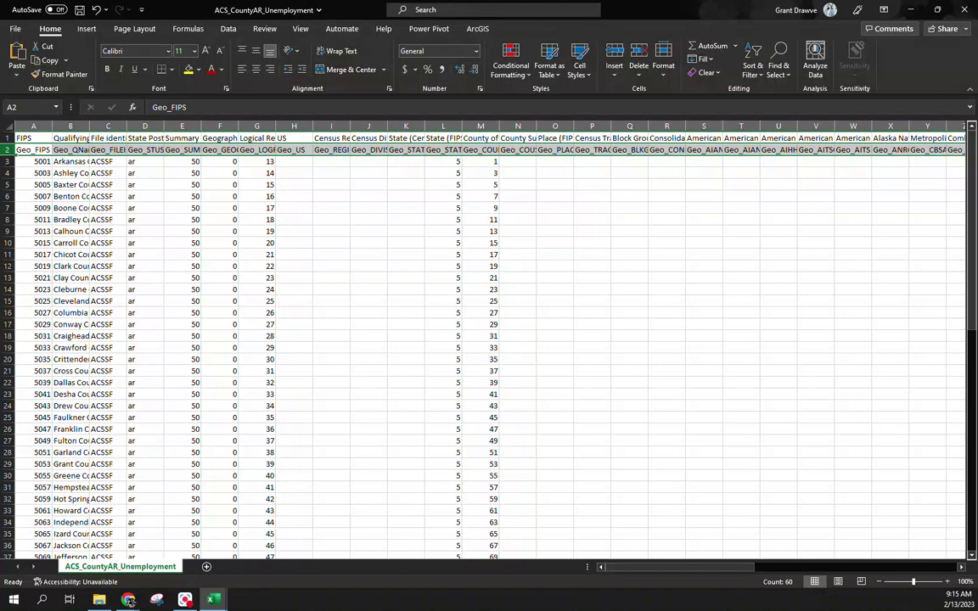
{"action": "right_click", "coordinate": [13, 151]}
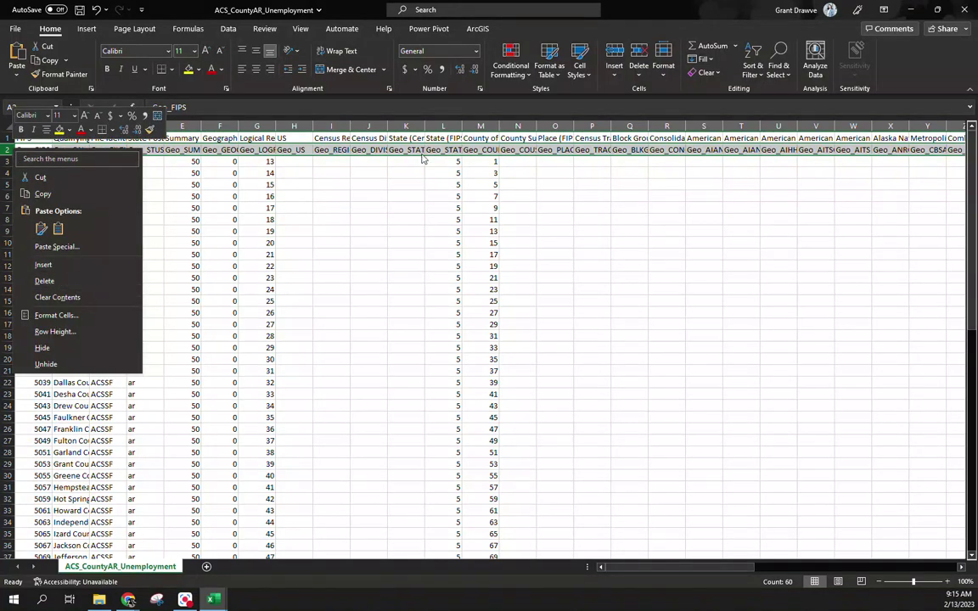
{"action": "left_click", "coordinate": [78, 282]}
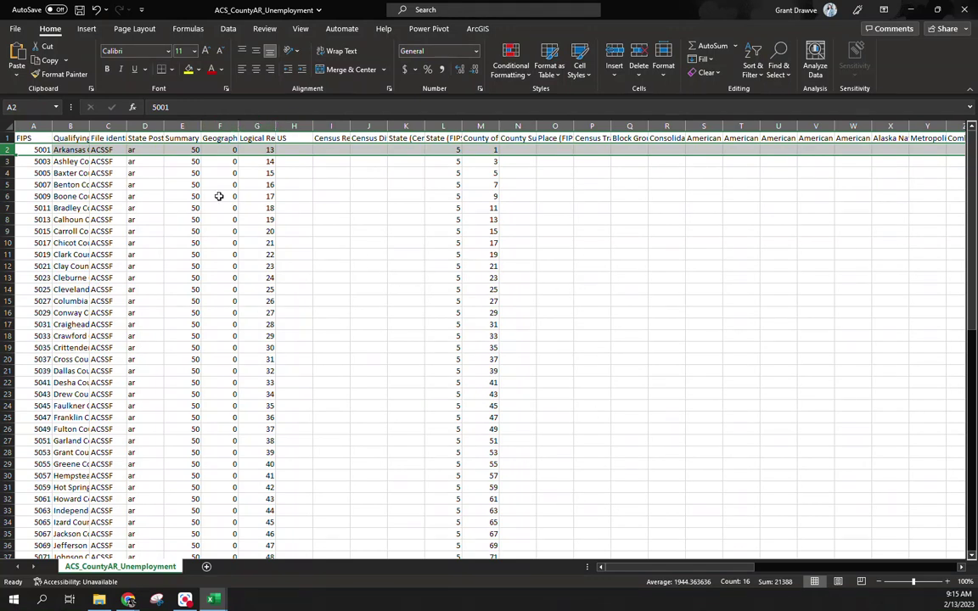
Widen the Qualifying Name and FIPS code columns, and delete columns C through AX
{"action": "mouse_move", "coordinate": [499, 126]}
{"action": "left_mouse_down"}
{"action": "mouse_move", "coordinate": [516, 127]}
{"action": "mouse_move", "coordinate": [478, 126]}
{"action": "mouse_move", "coordinate": [487, 126]}
{"action": "left_mouse_up"}
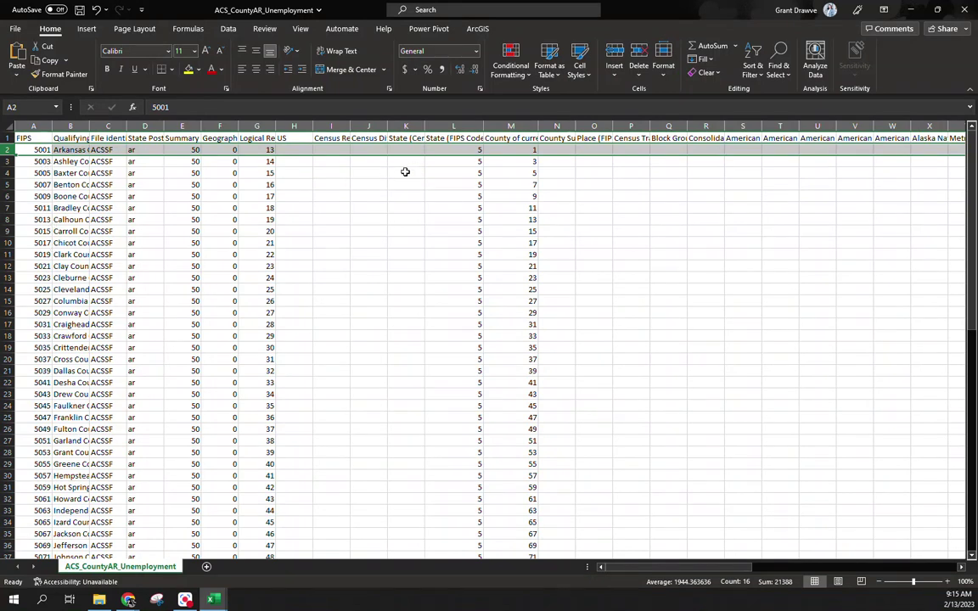
{"action": "left_click_drag", "start_coordinate": [89, 127], "coordinate": [118, 127]}
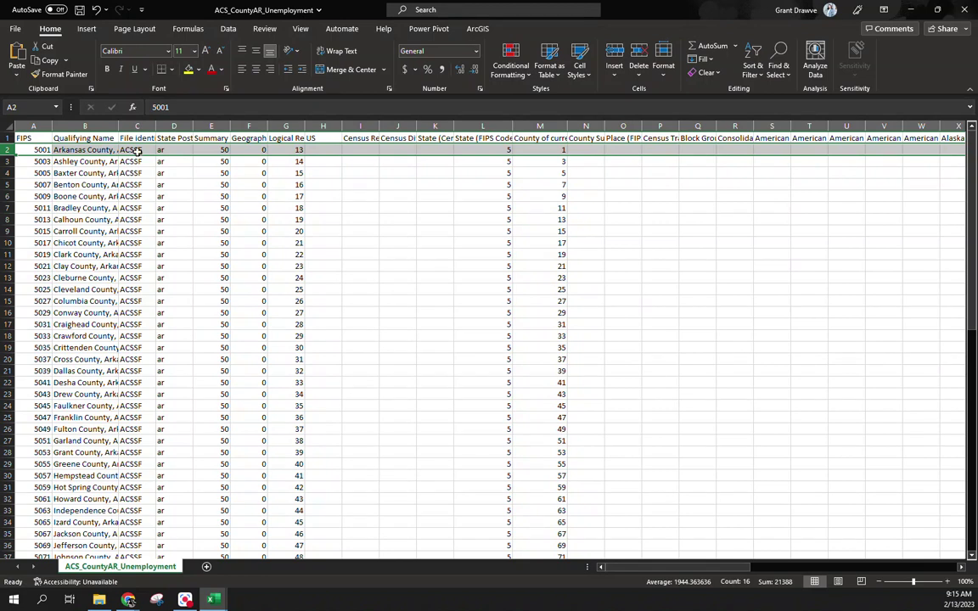
{"action": "left_click_drag", "start_coordinate": [140, 125], "coordinate": [739, 125]}
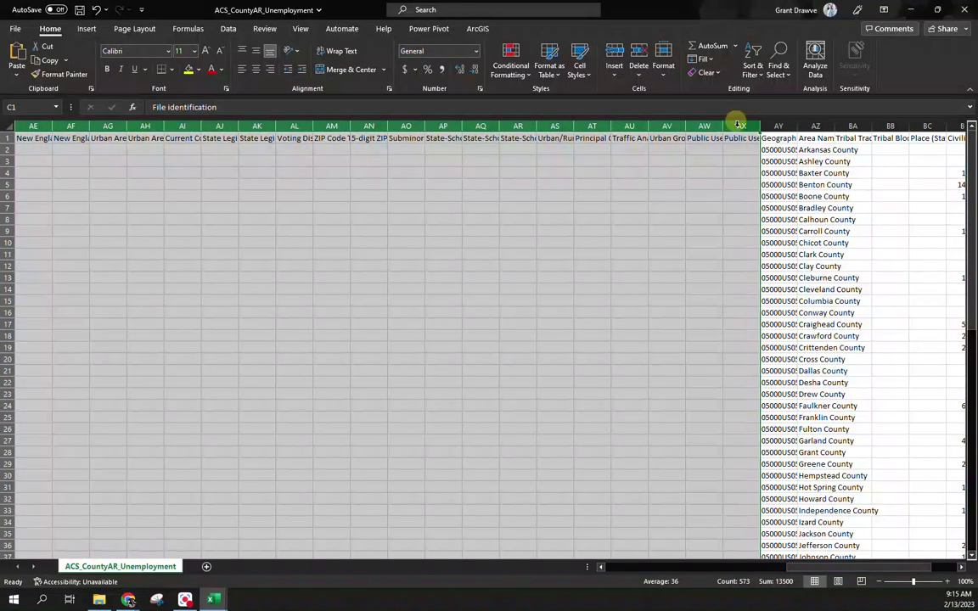
{"action": "right_click", "coordinate": [739, 126]}
{"action": "left_click", "coordinate": [769, 260]}
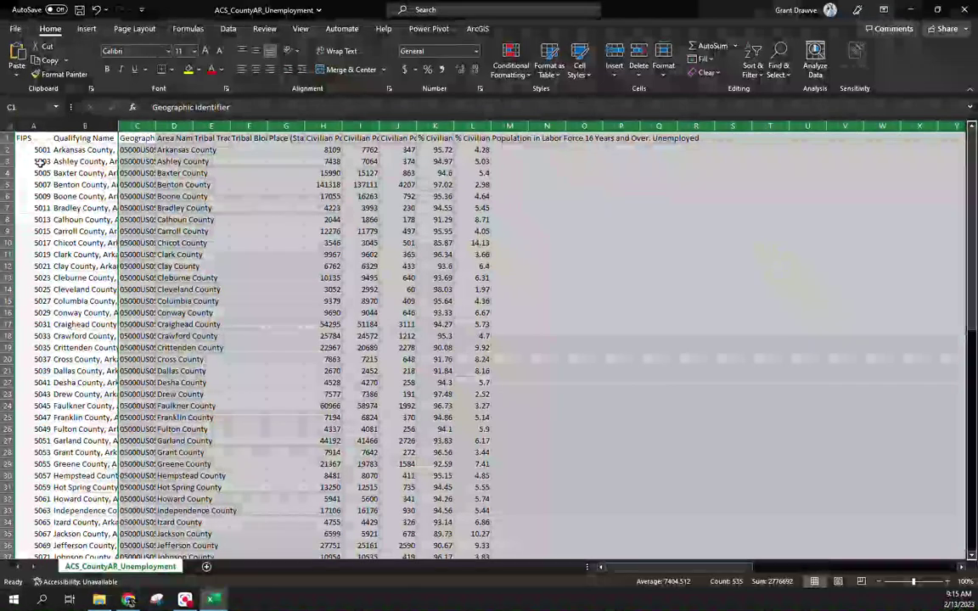
Delete the FIPS, Qualifying Name and Geographic Identifier columns from the county sheet
{"action": "double_click", "coordinate": [154, 127]}
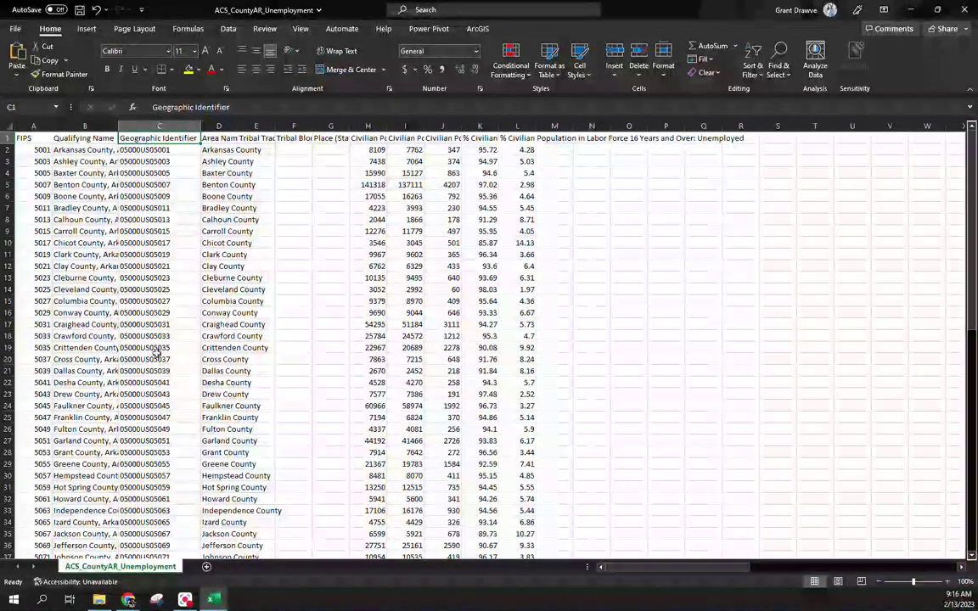
{"action": "scroll", "coordinate": [237, 374], "scroll_direction": "down", "scroll_amount": 18}
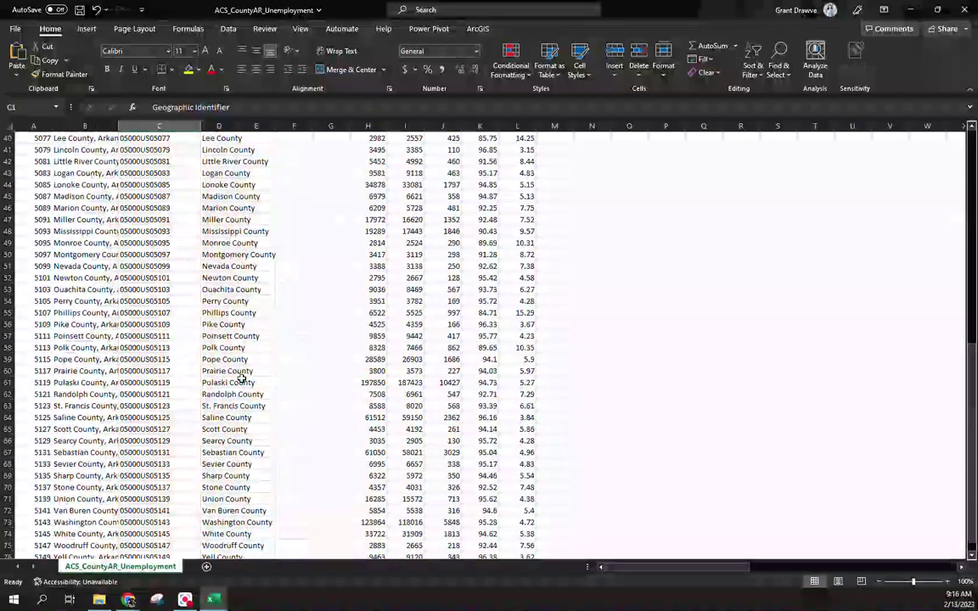
{"action": "scroll", "coordinate": [242, 378], "scroll_direction": "up", "scroll_amount": 4}
{"action": "scroll", "coordinate": [240, 374], "scroll_direction": "up", "scroll_amount": 14}
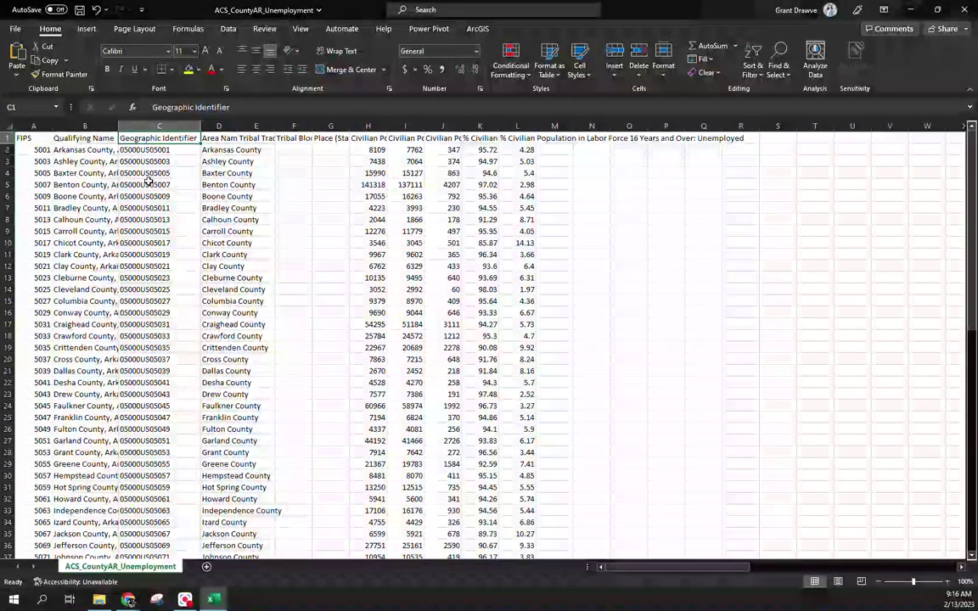
{"action": "left_click_drag", "start_coordinate": [33, 125], "coordinate": [160, 126]}
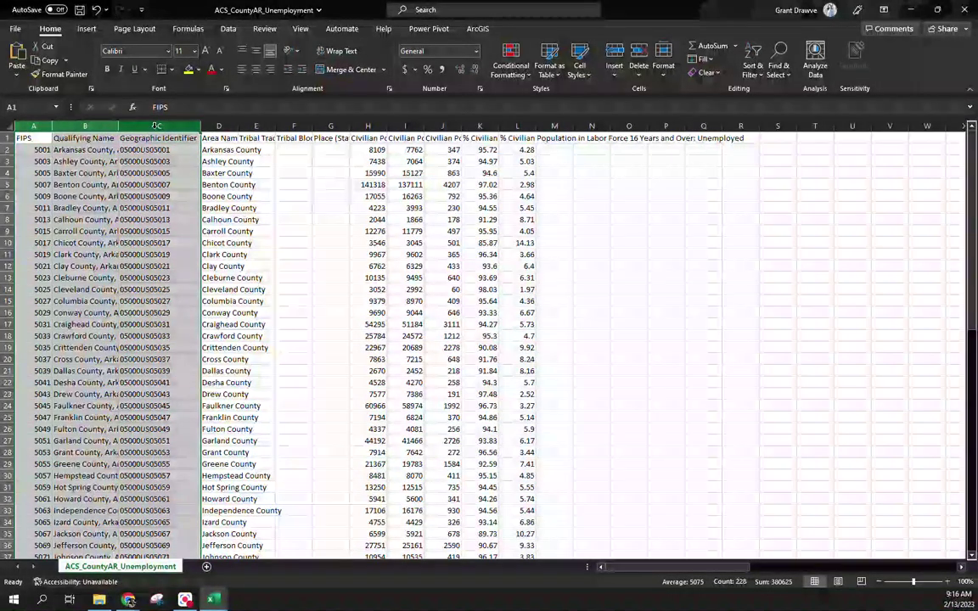
{"action": "right_click", "coordinate": [158, 127]}
{"action": "left_click", "coordinate": [188, 261]}
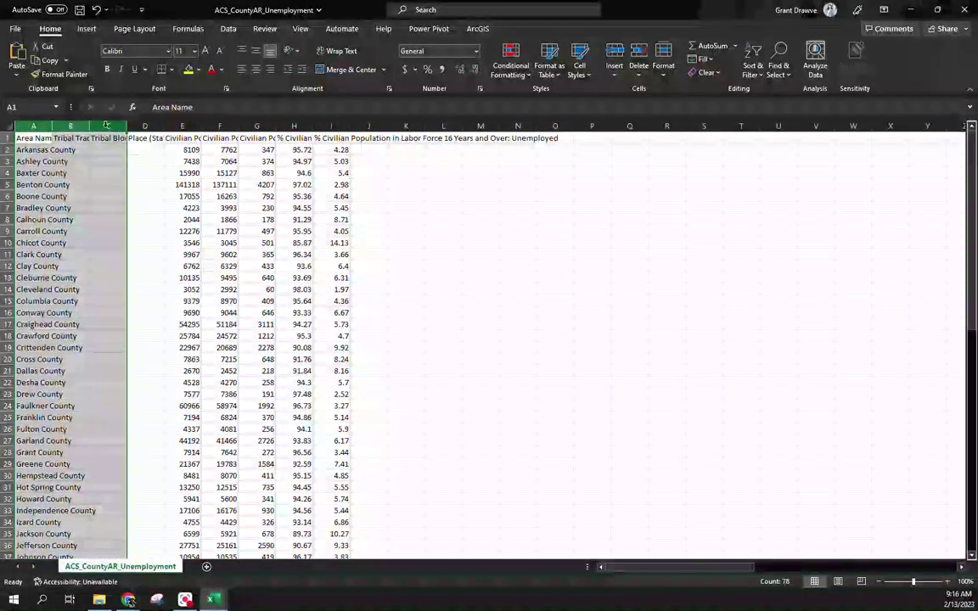
Delete the empty tribal and place columns, B through D, beside Area Name
{"action": "left_click_drag", "start_coordinate": [107, 125], "coordinate": [146, 127]}
{"action": "right_click", "coordinate": [146, 127]}
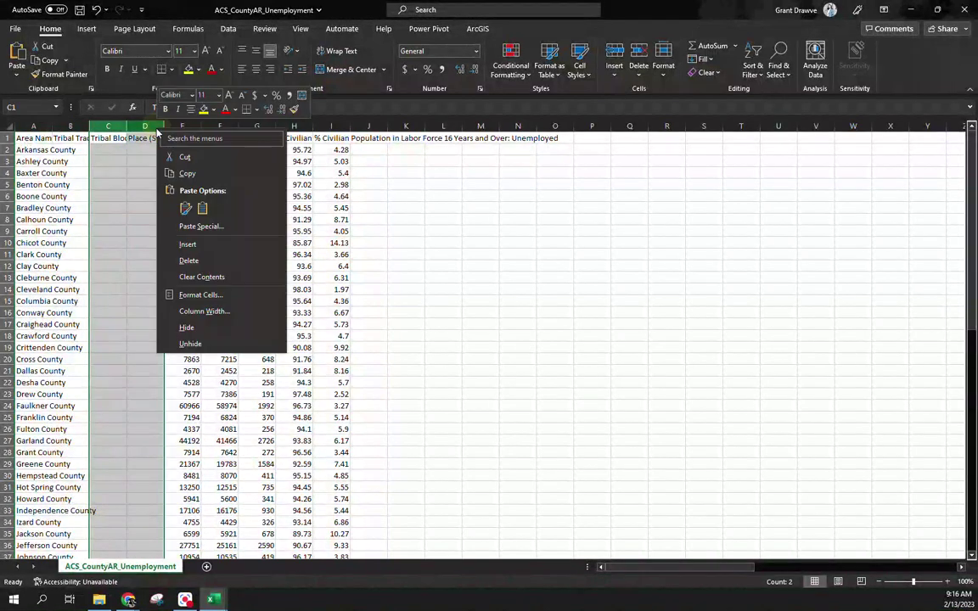
{"action": "left_click", "coordinate": [192, 257]}
{"action": "left_click", "coordinate": [76, 126]}
{"action": "right_click", "coordinate": [78, 128]}
{"action": "left_click", "coordinate": [111, 261]}
Fit column A to the width of its county names and rename its Area Name header to County
{"action": "double_click", "coordinate": [52, 126]}
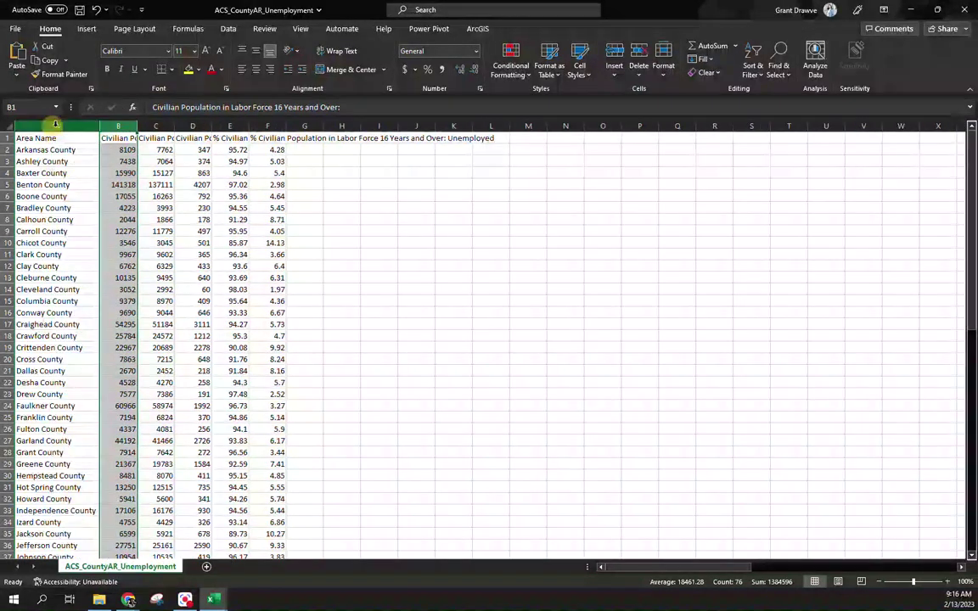
{"action": "left_click", "coordinate": [59, 138]}
{"action": "type", "text": "County"}
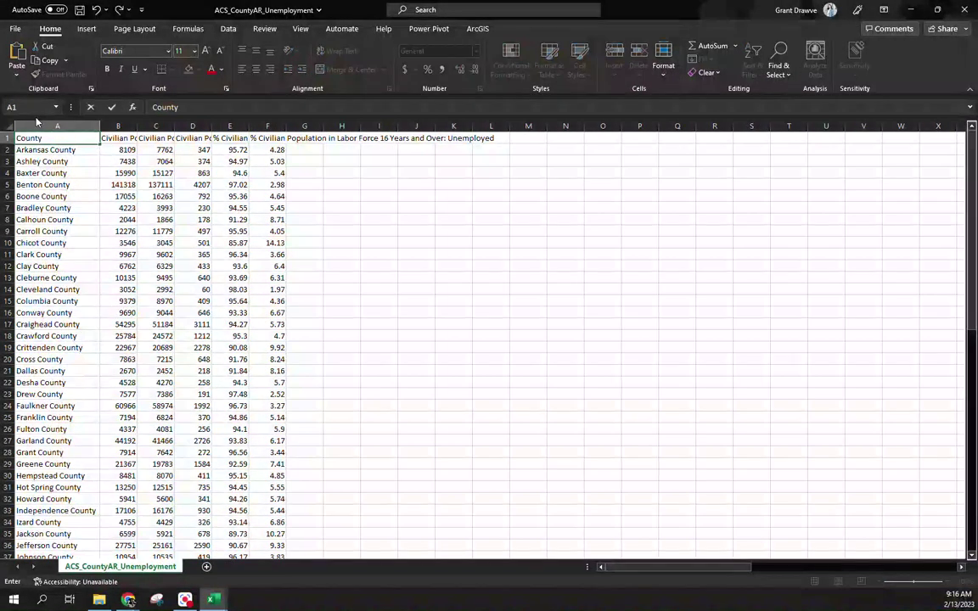
{"action": "key", "text": "Return"}
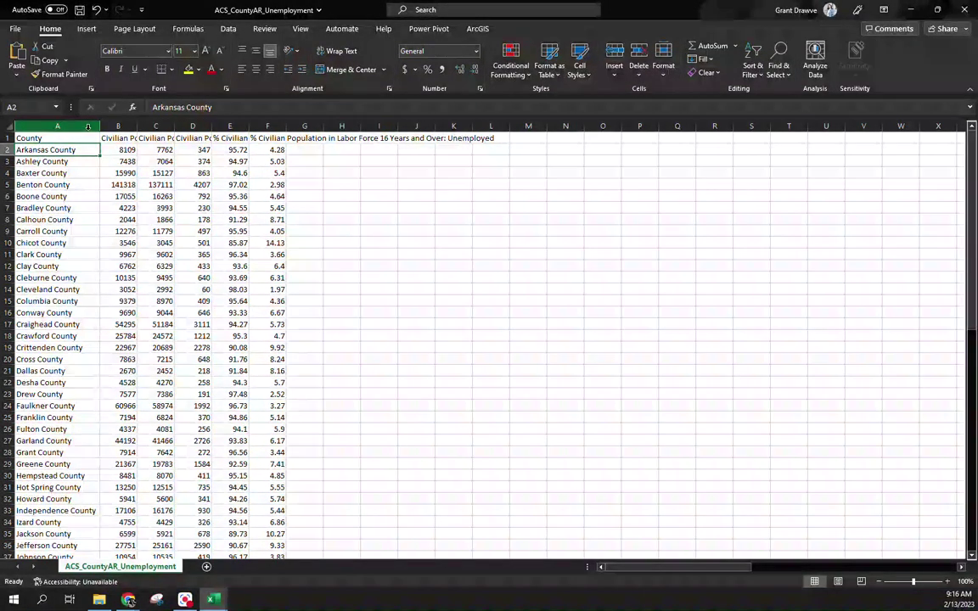
Insert a column after County with the header State and enter Arkansas in cell B2
{"action": "left_click", "coordinate": [118, 127]}
{"action": "right_click", "coordinate": [118, 127]}
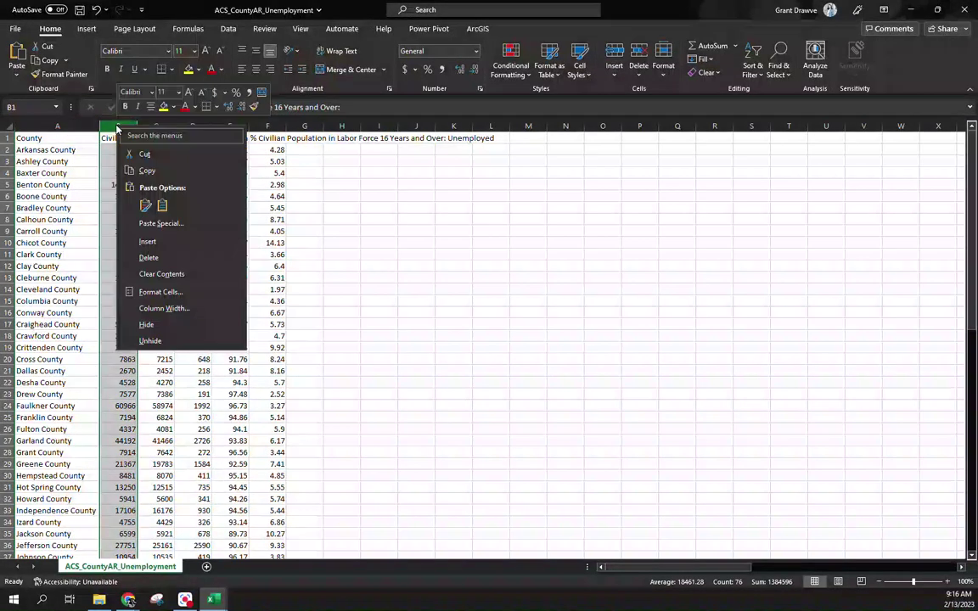
{"action": "left_click", "coordinate": [149, 244]}
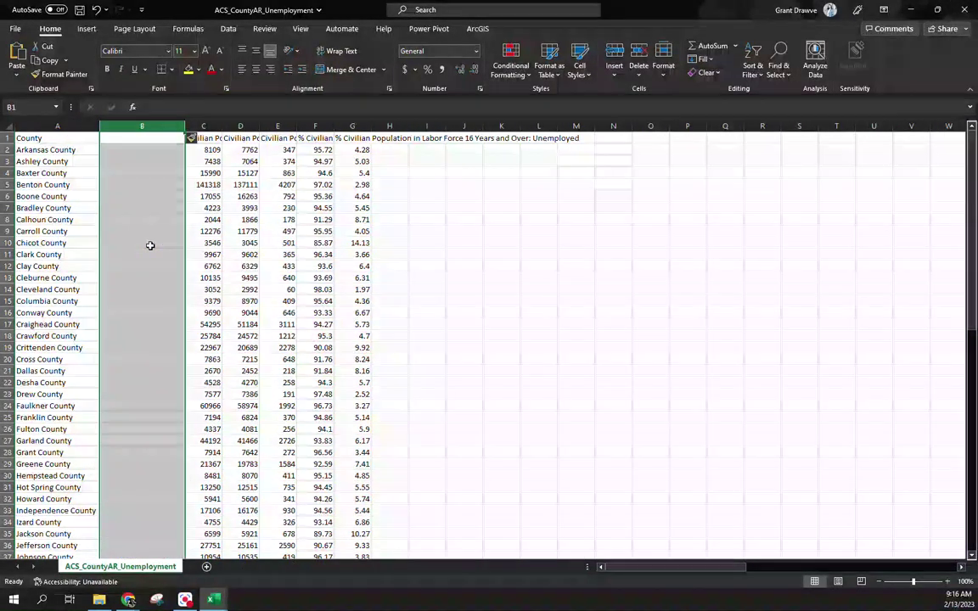
{"action": "left_click", "coordinate": [164, 136]}
{"action": "type", "text": "State"}
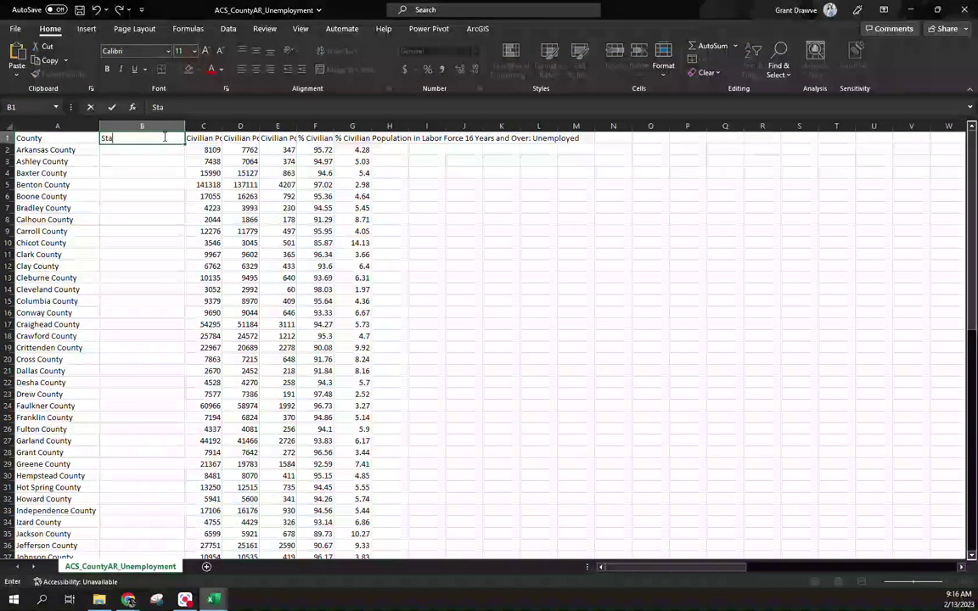
{"action": "key", "text": "Return"}
{"action": "type", "text": "Arkansas"}
{"action": "key", "text": "Return"}
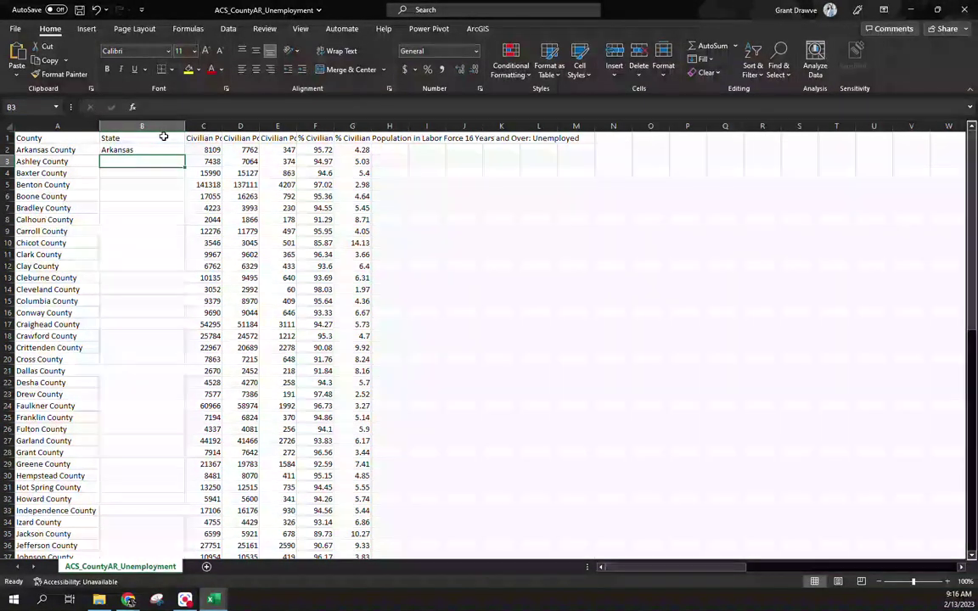
Fill Arkansas down the State column for every county and fit the column's width to its contents
{"action": "left_click", "coordinate": [159, 141]}
{"action": "left_click", "coordinate": [144, 150]}
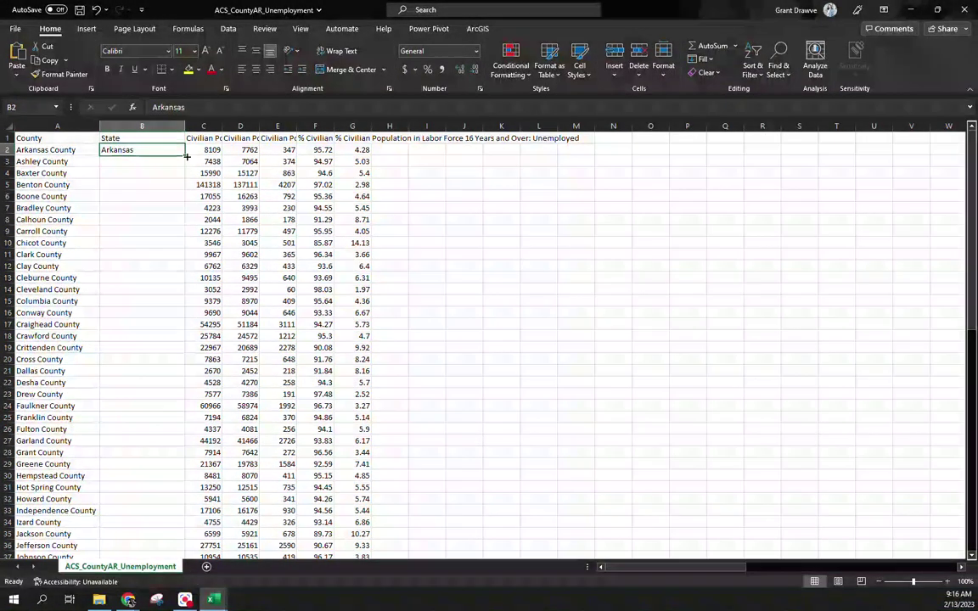
{"action": "double_click", "coordinate": [185, 155]}
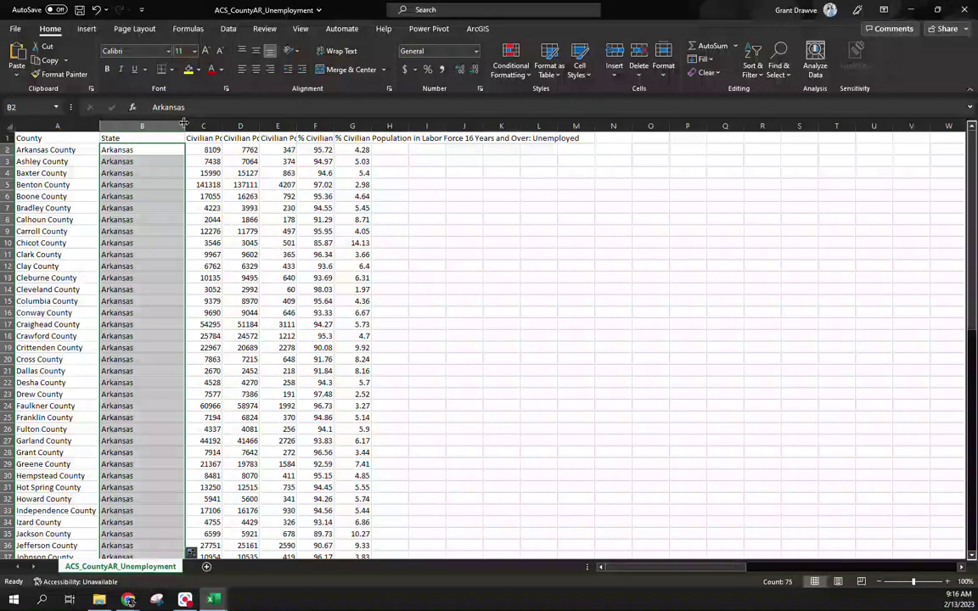
{"action": "double_click", "coordinate": [186, 126]}
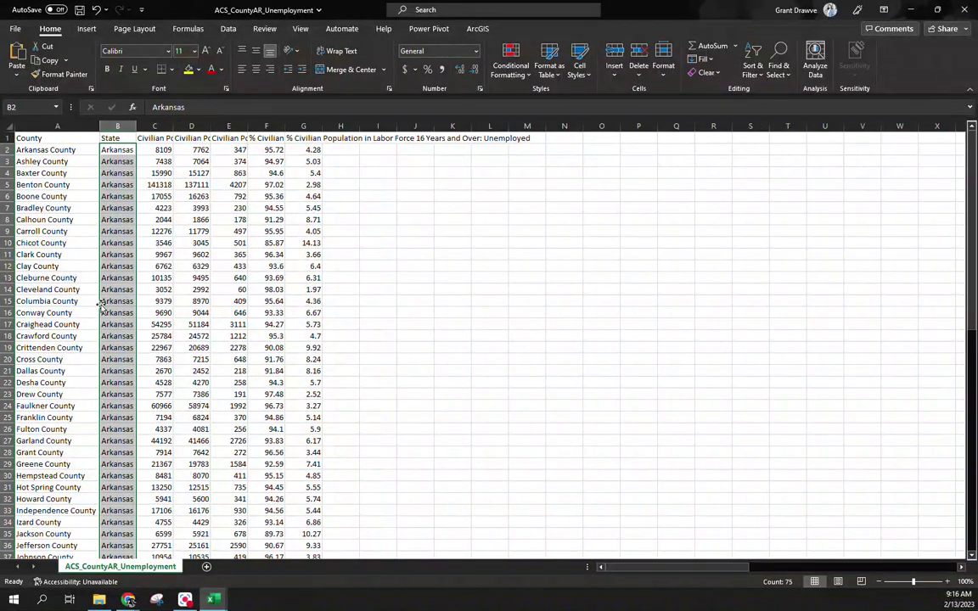
Insert a filled map chart using only the County column and the percent Unemployed column G
{"action": "left_click", "coordinate": [72, 124]}
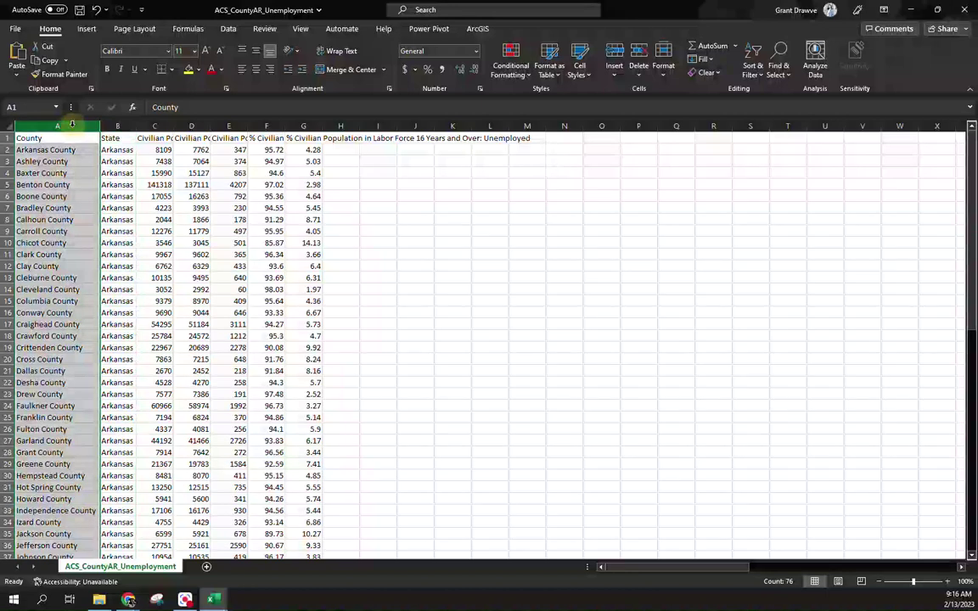
{"action": "left_click", "coordinate": [301, 126], "text": "ctrl"}
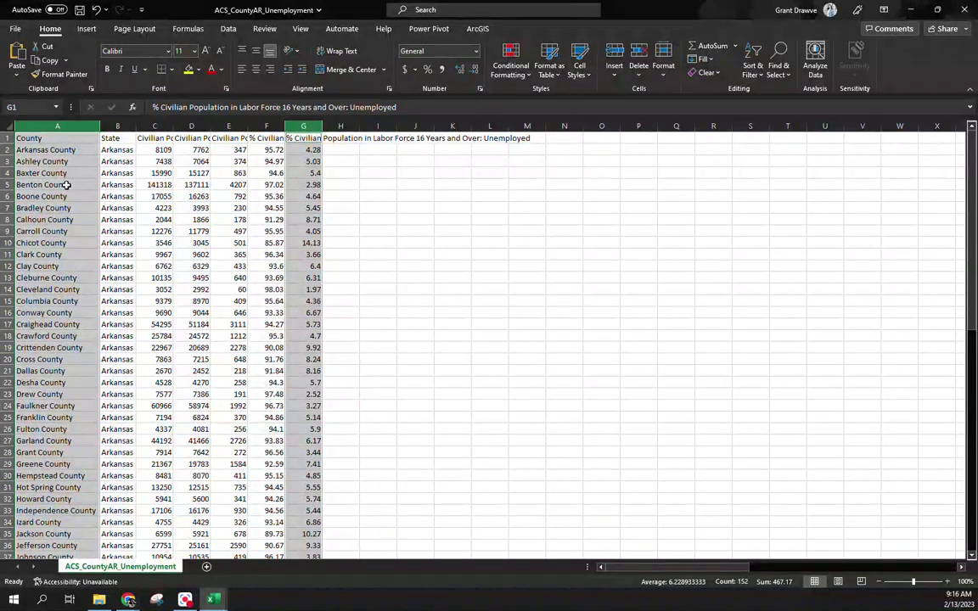
{"action": "left_click", "coordinate": [88, 28]}
{"action": "left_click", "coordinate": [484, 61]}
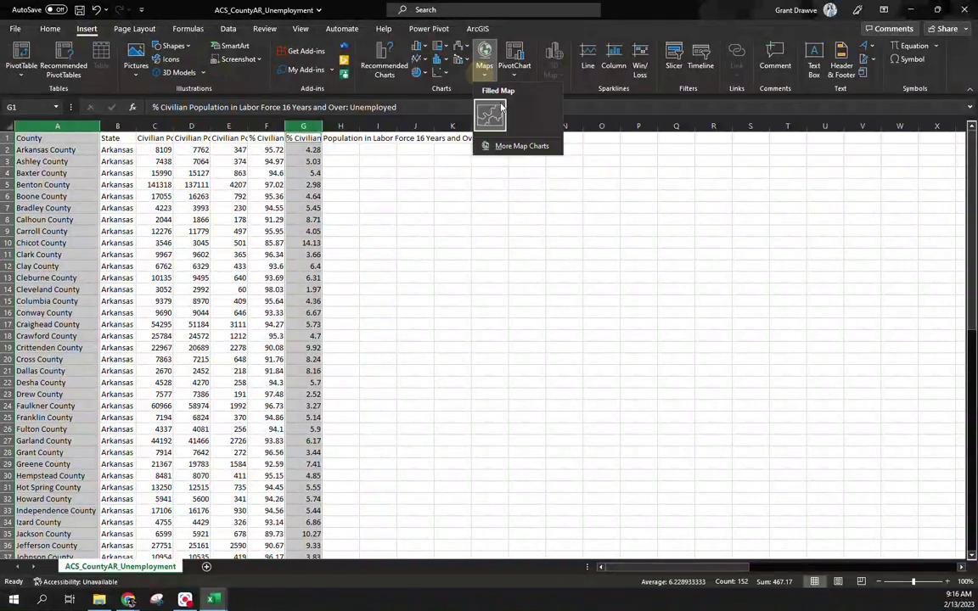
{"action": "left_click", "coordinate": [497, 110]}
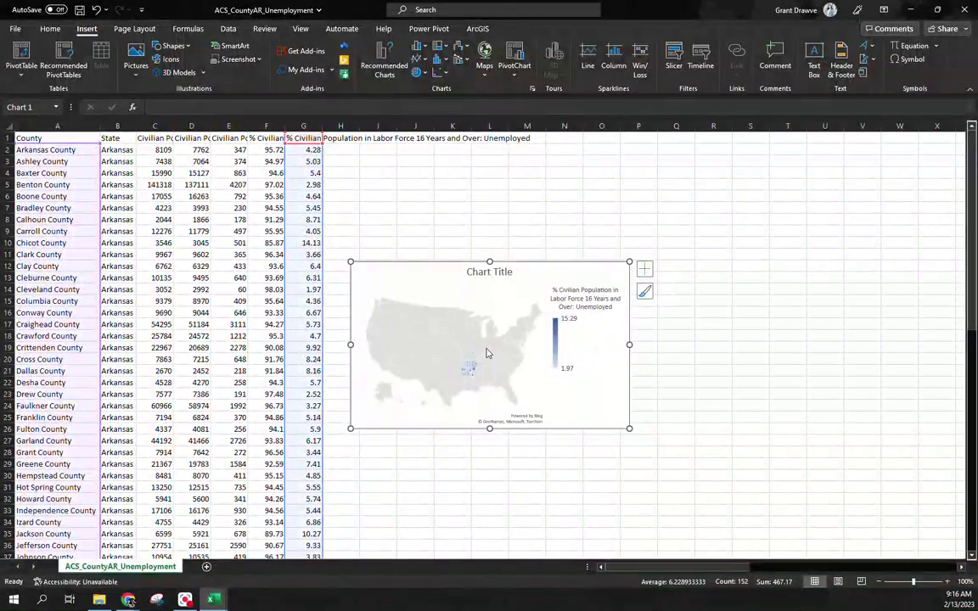
Move the map chart to a new sheet named County1
{"action": "right_click", "coordinate": [552, 273]}
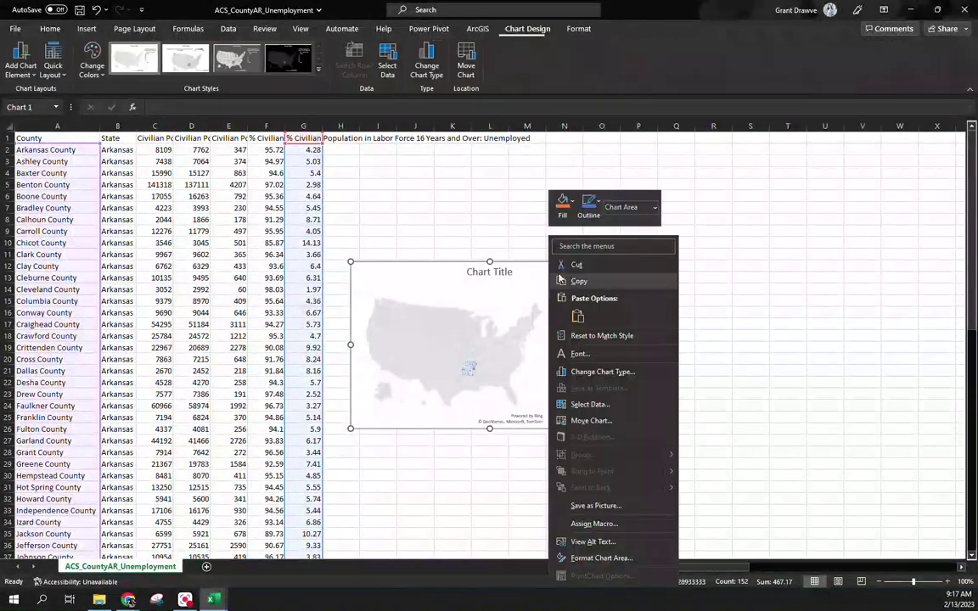
{"action": "left_click", "coordinate": [586, 421]}
{"action": "left_click", "coordinate": [547, 400]}
{"action": "type", "text": "County1"}
{"action": "key", "text": "Return"}
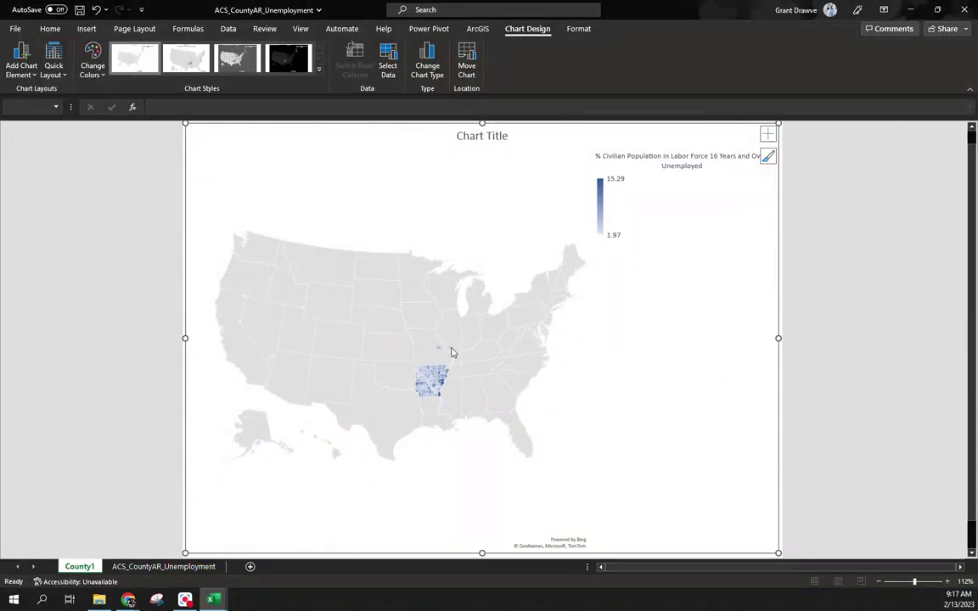
Check the counties plotted on the County1 map and delete that chart sheet
{"action": "scroll", "coordinate": [451, 352], "scroll_direction": "up", "scroll_amount": 3}
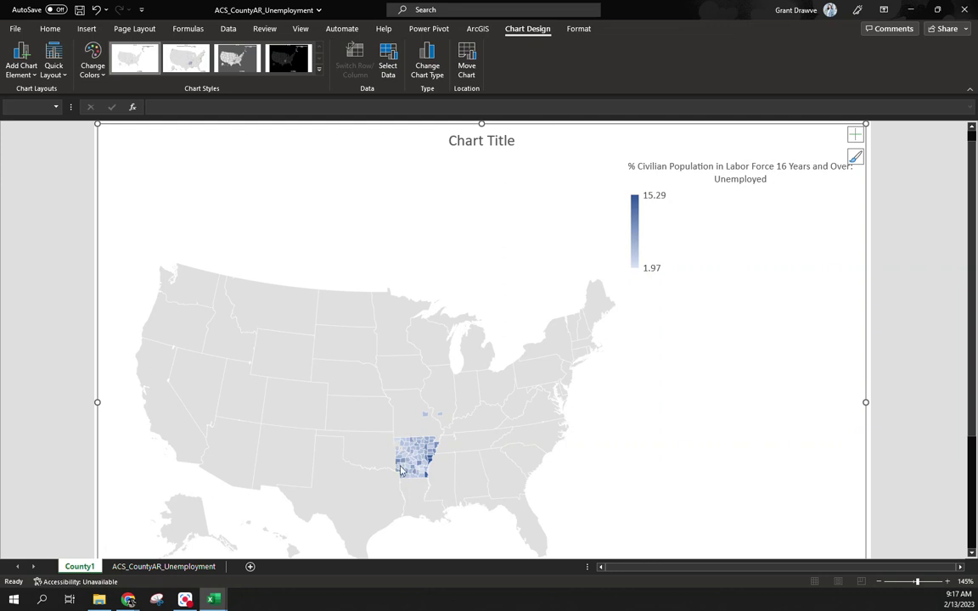
{"action": "mouse_move", "coordinate": [416, 419]}
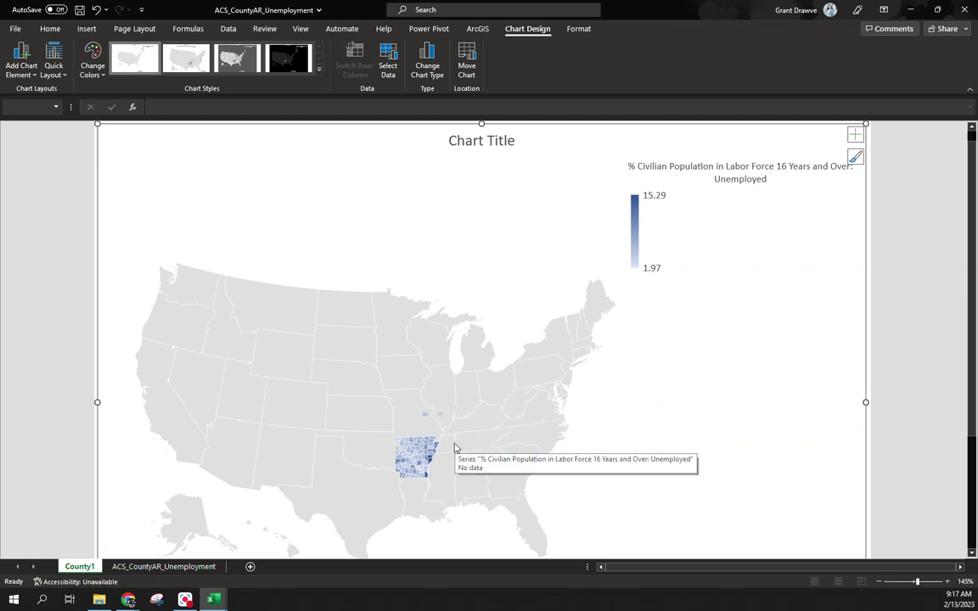
{"action": "scroll", "coordinate": [407, 467], "scroll_direction": "down", "scroll_amount": 1, "text": "ctrl"}
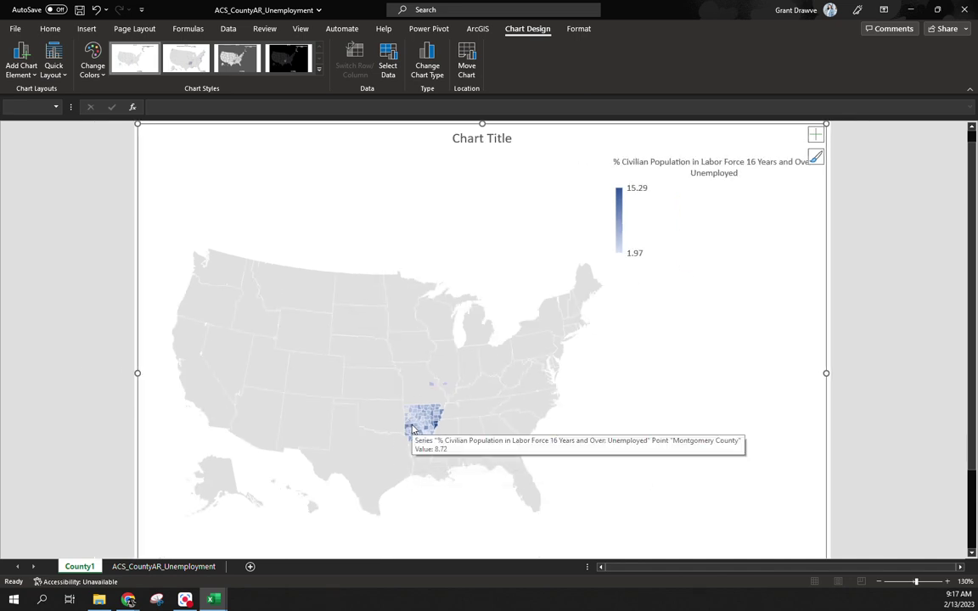
{"action": "scroll", "coordinate": [413, 429], "scroll_direction": "down", "scroll_amount": 1, "text": "ctrl"}
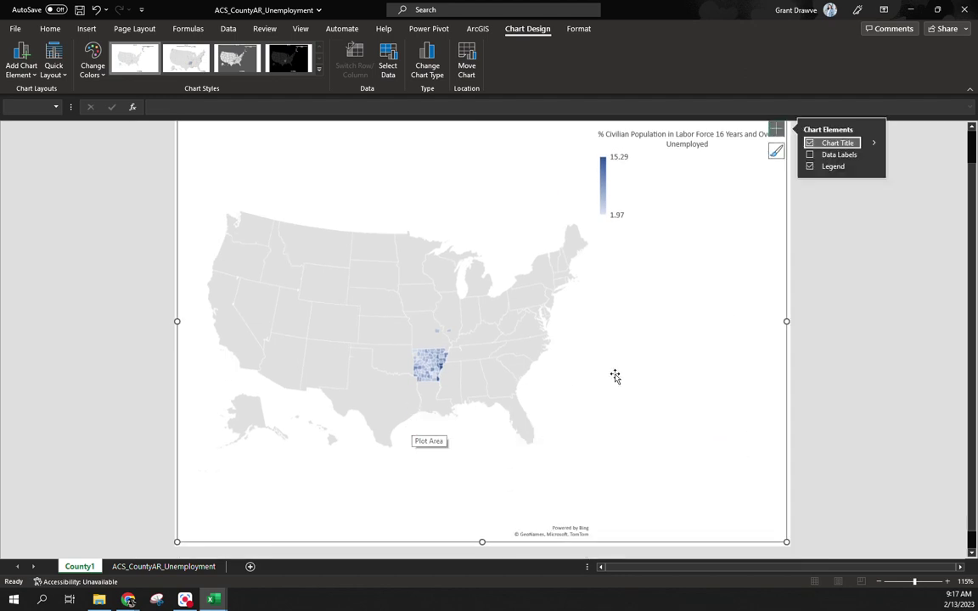
{"action": "scroll", "coordinate": [973, 228], "scroll_direction": "up", "scroll_amount": 1}
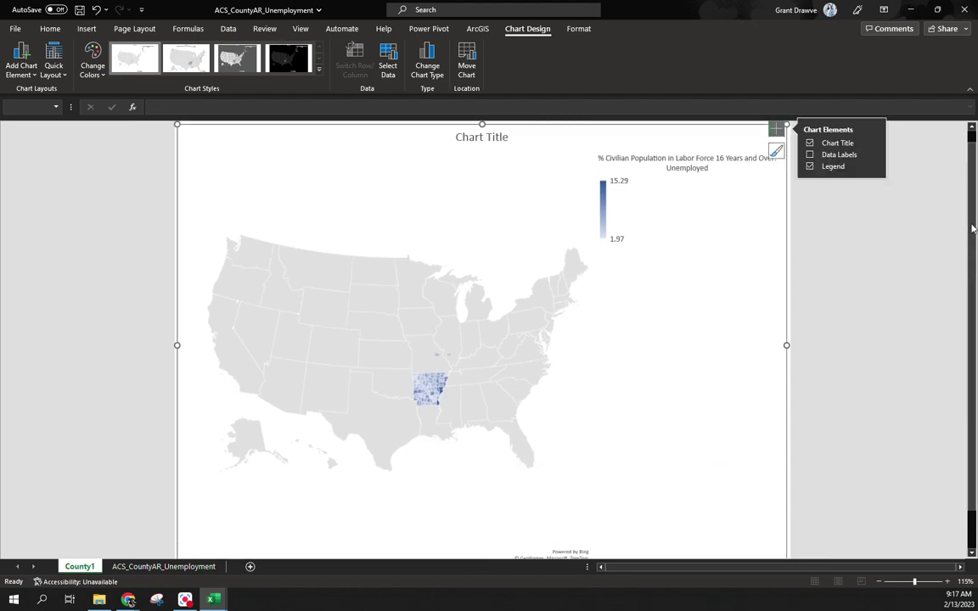
{"action": "right_click", "coordinate": [79, 566]}
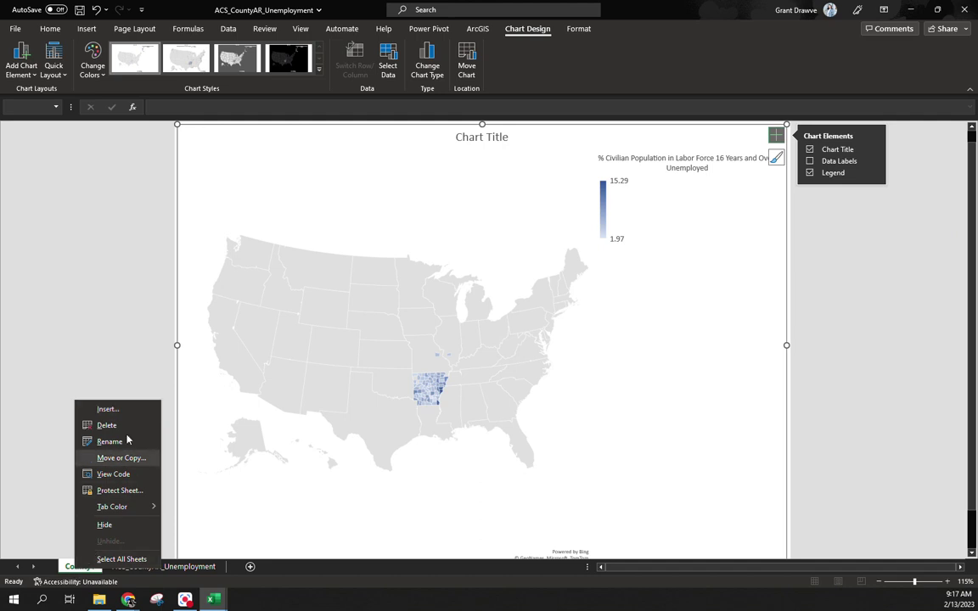
{"action": "left_click", "coordinate": [136, 426]}
{"action": "left_click", "coordinate": [469, 332]}
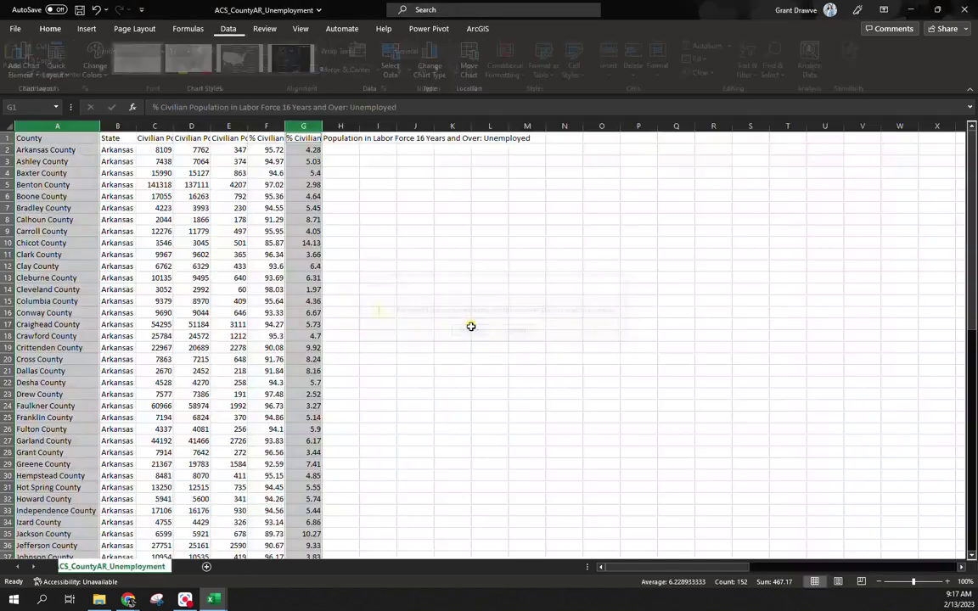
Insert a filled map chart from the County, State and percent Unemployed columns (A, B and G)
{"action": "left_click_drag", "start_coordinate": [58, 125], "coordinate": [117, 125]}
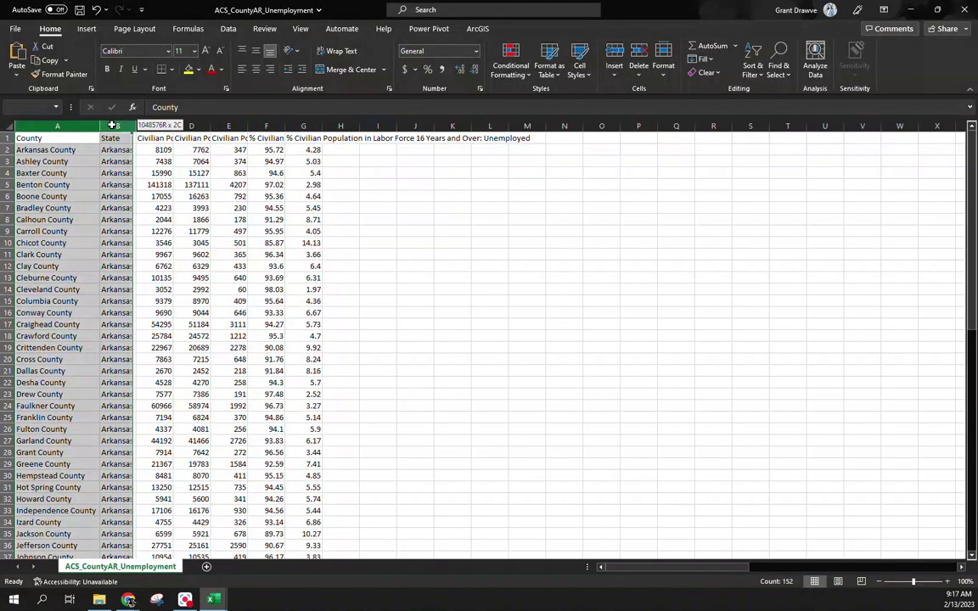
{"action": "left_click", "coordinate": [308, 125], "text": "ctrl"}
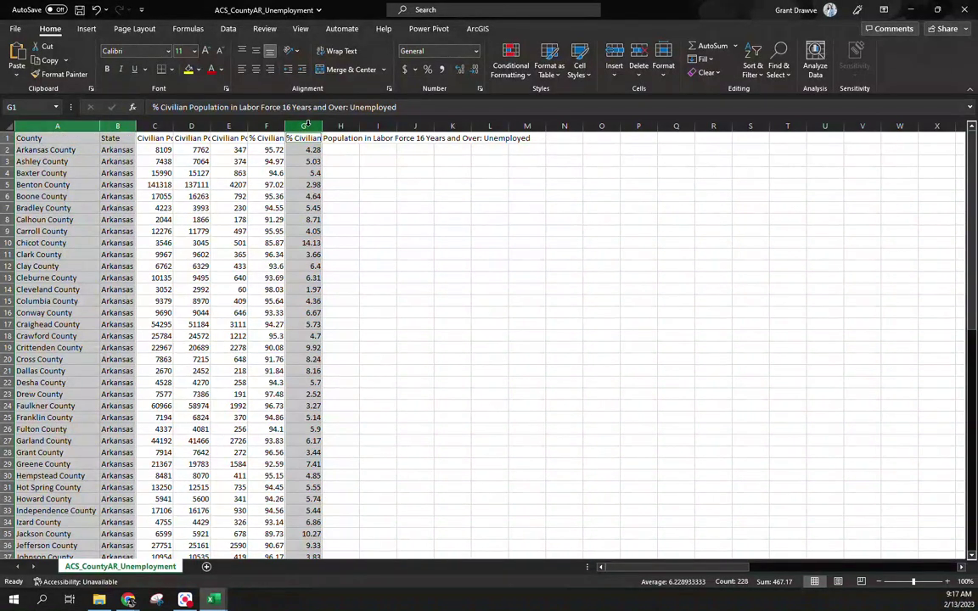
{"action": "left_click", "coordinate": [87, 28]}
{"action": "left_click", "coordinate": [484, 61]}
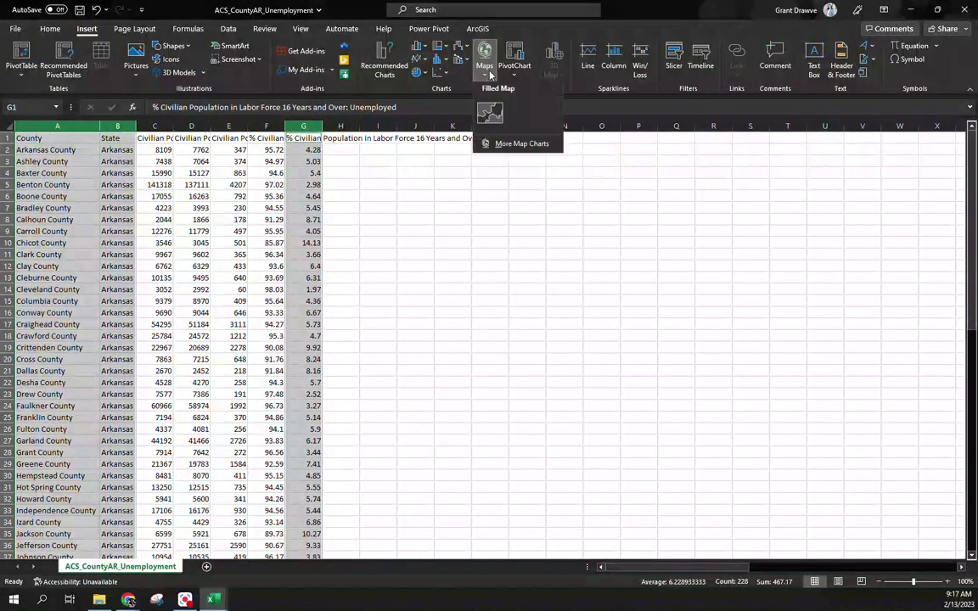
{"action": "left_click", "coordinate": [490, 116]}
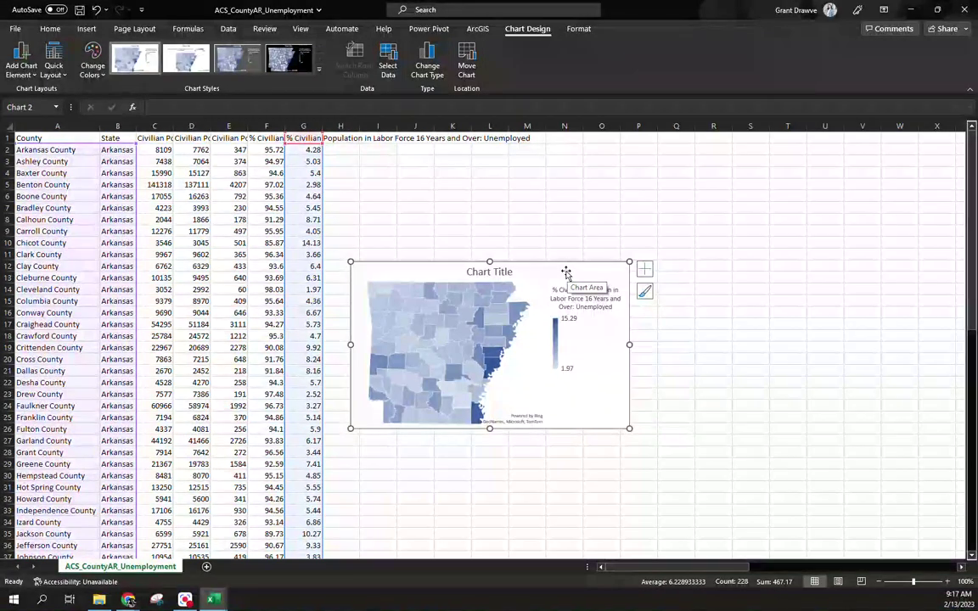
Move the Arkansas map chart to a new sheet named CountyMap
{"action": "right_click", "coordinate": [566, 273]}
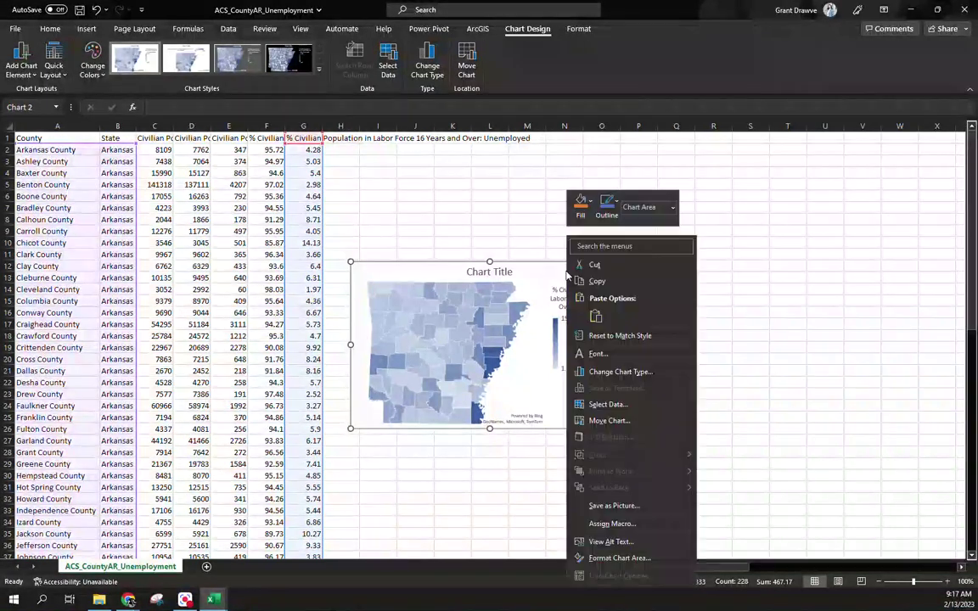
{"action": "left_click", "coordinate": [632, 421]}
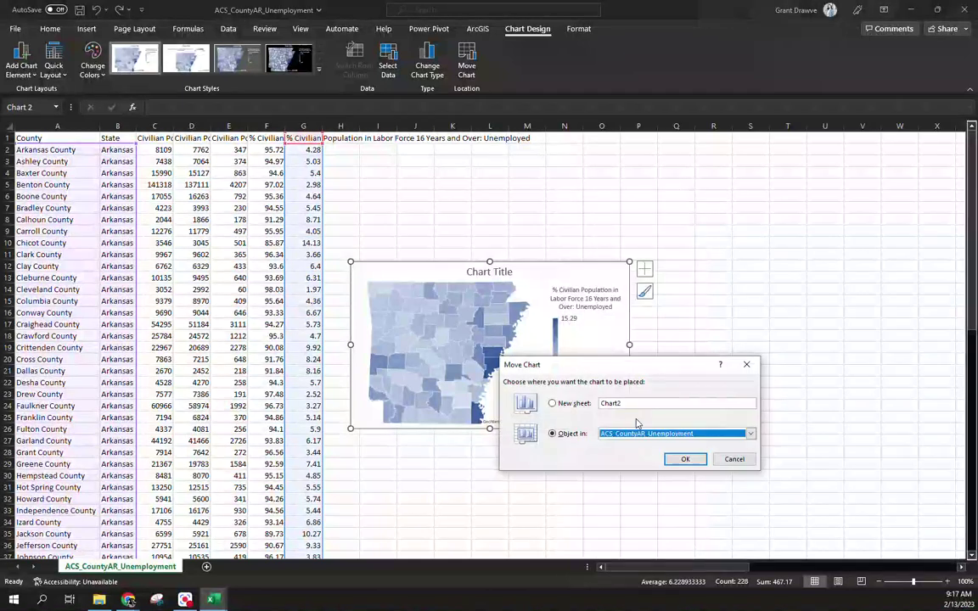
{"action": "left_click", "coordinate": [551, 404]}
{"action": "type", "text": "CountyMap"}
{"action": "key", "text": "Return"}
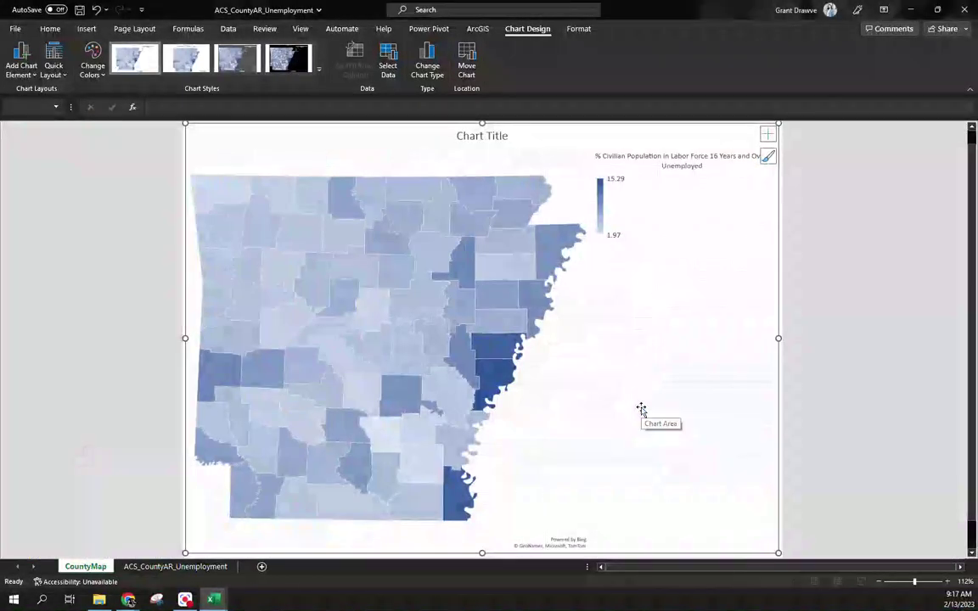
Set the county map's legend position to Bottom
{"action": "mouse_move", "coordinate": [489, 323]}
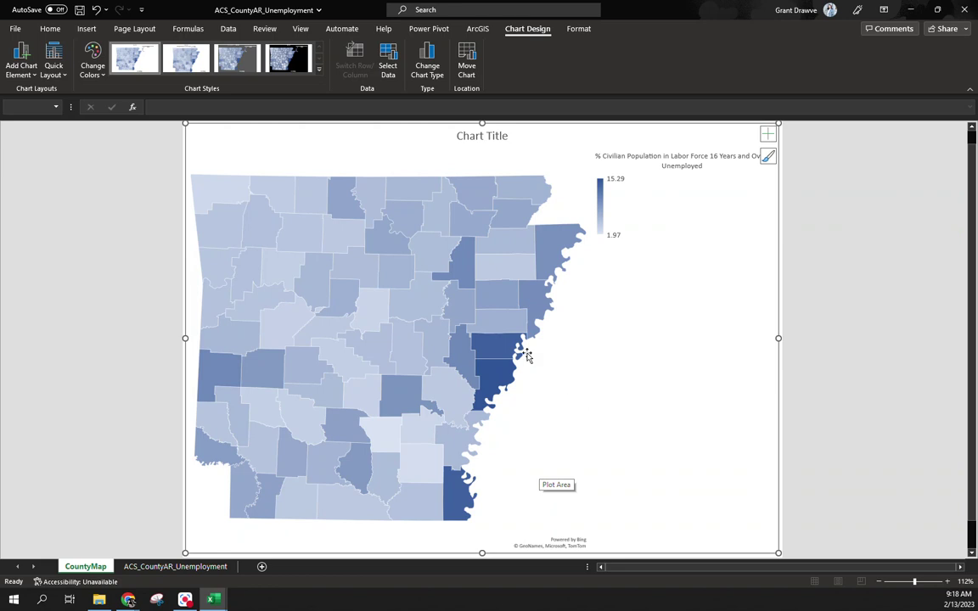
{"action": "left_click", "coordinate": [646, 223]}
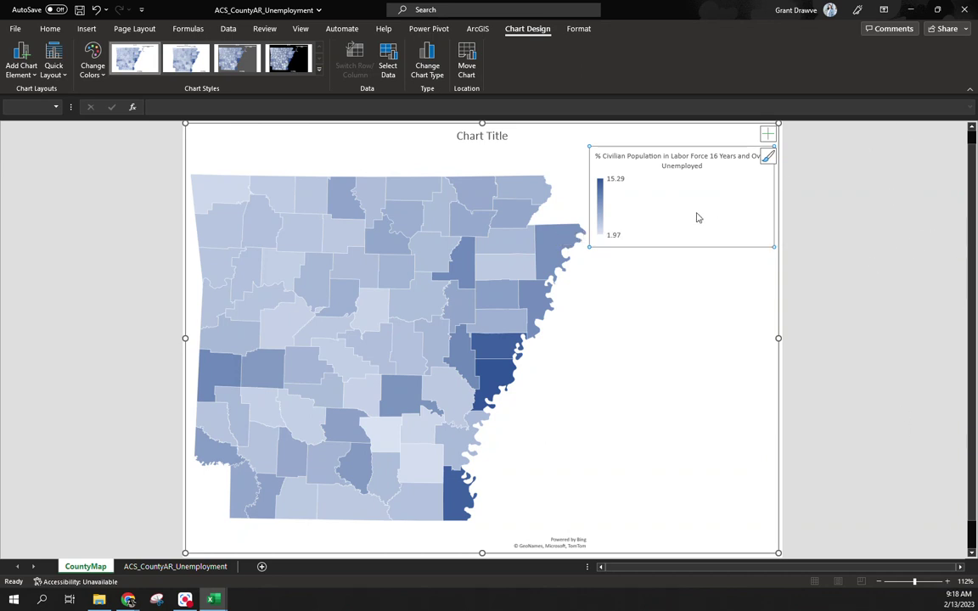
{"action": "right_click", "coordinate": [658, 198]}
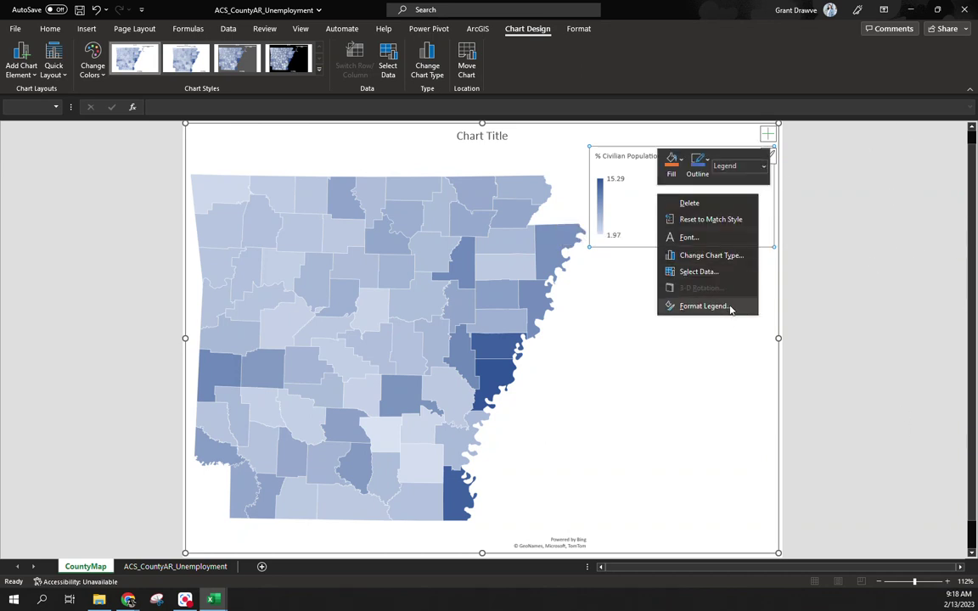
{"action": "left_click", "coordinate": [704, 306]}
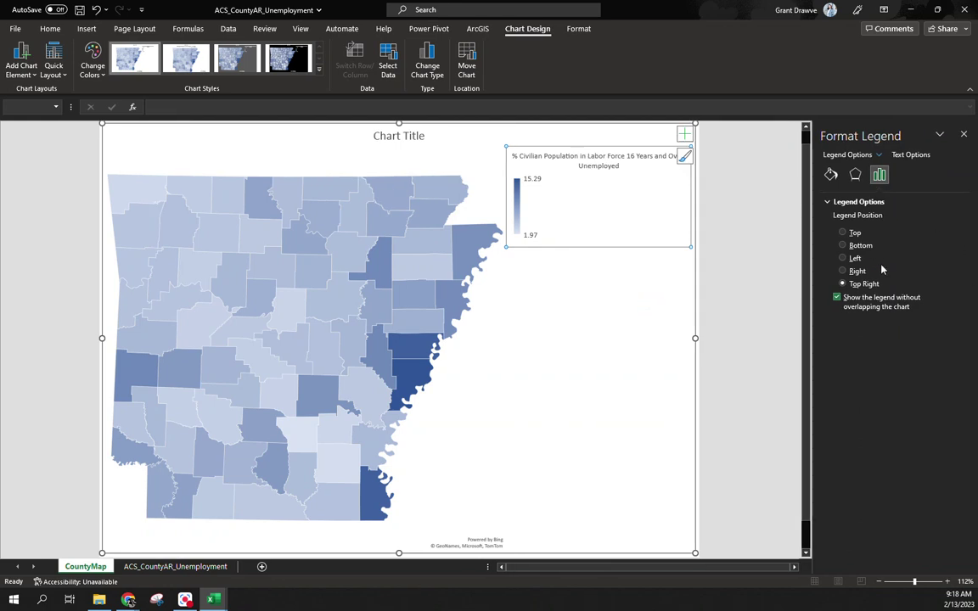
{"action": "left_click", "coordinate": [859, 246]}
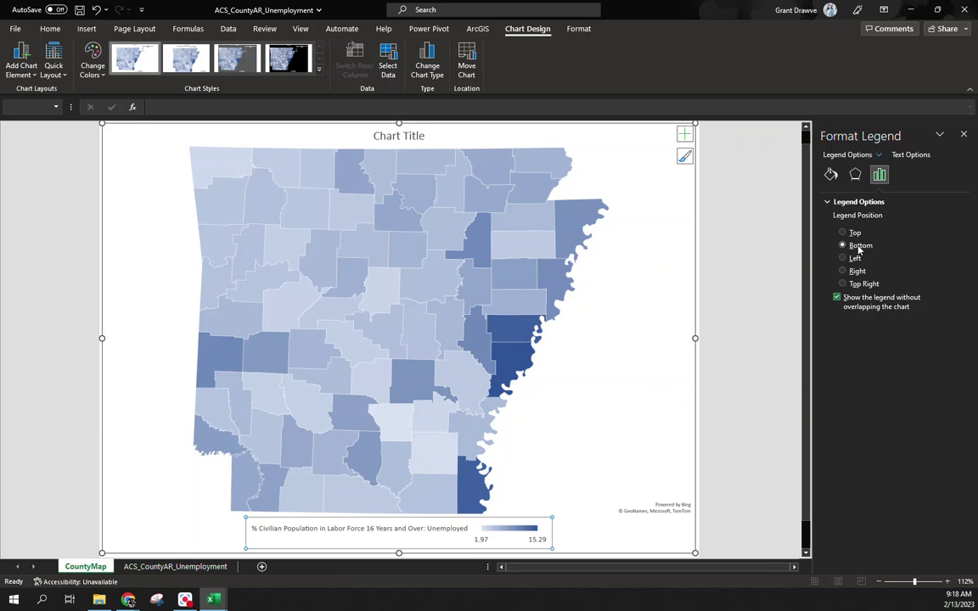
{"action": "left_click", "coordinate": [754, 305]}
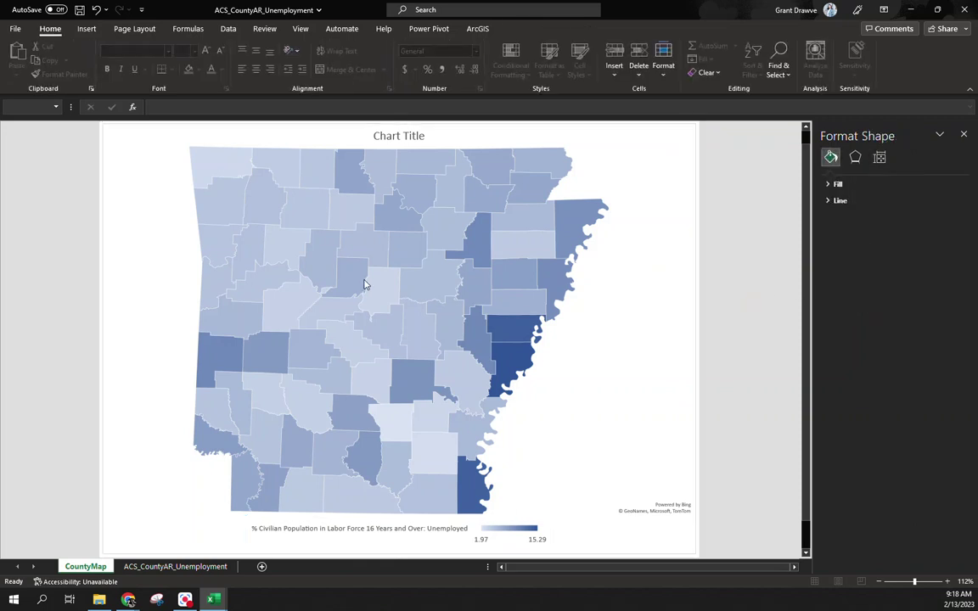
Add data labels showing each county's unemployment percentage on the Arkansas map
{"action": "right_click", "coordinate": [328, 251]}
{"action": "left_click", "coordinate": [401, 374]}
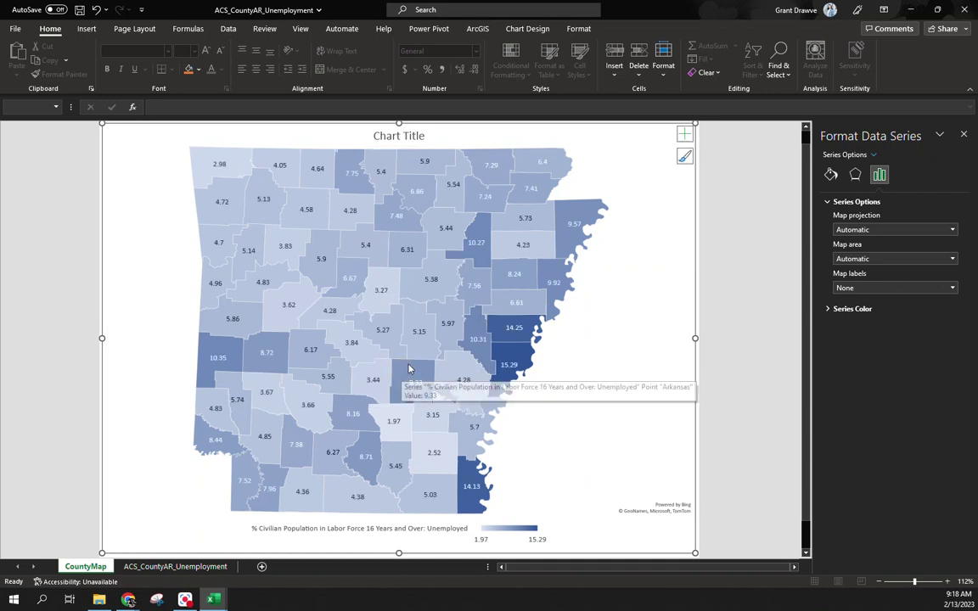
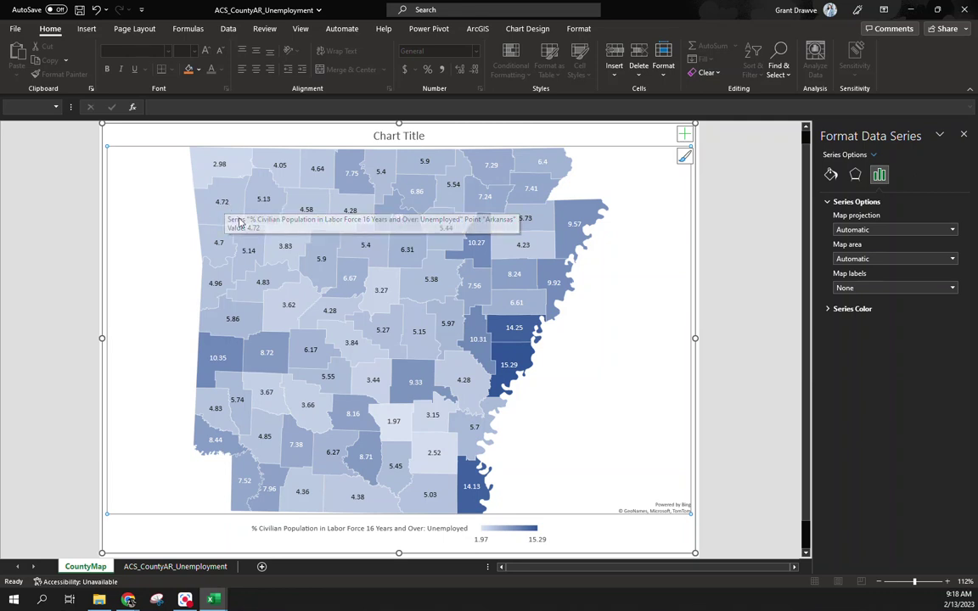
{"action": "mouse_move", "coordinate": [234, 167]}
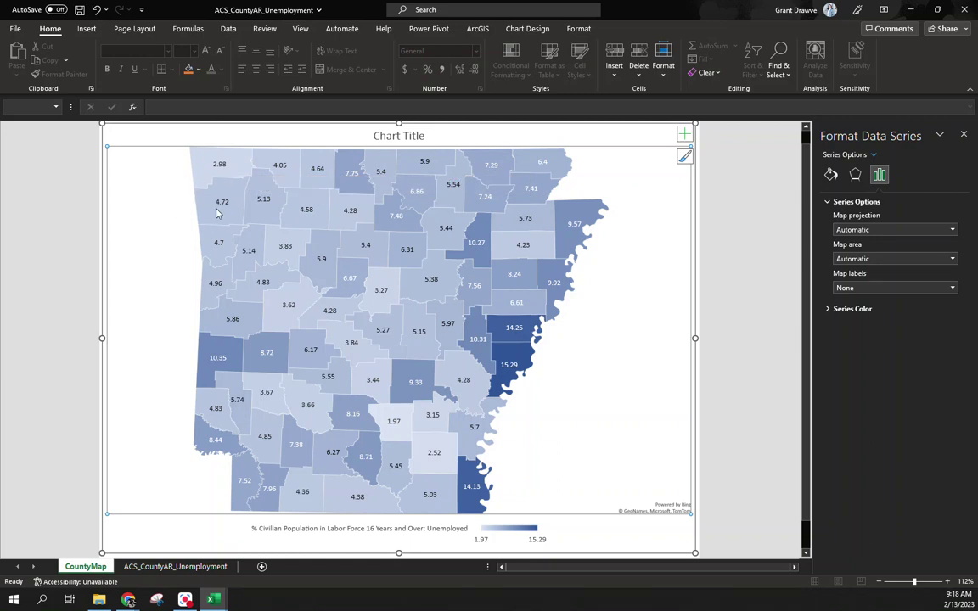
{"action": "mouse_move", "coordinate": [227, 188]}
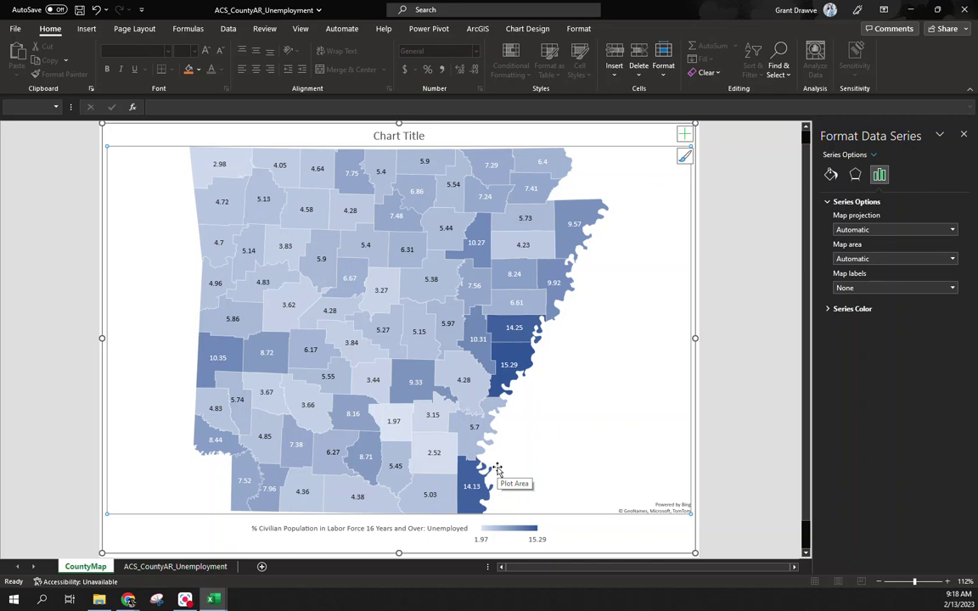
Arrange the ACS_StateLevelUnemployment and ACS_CountyAR_Unemployment workbooks side by side to compare the two maps
{"action": "key", "text": "super+Right"}
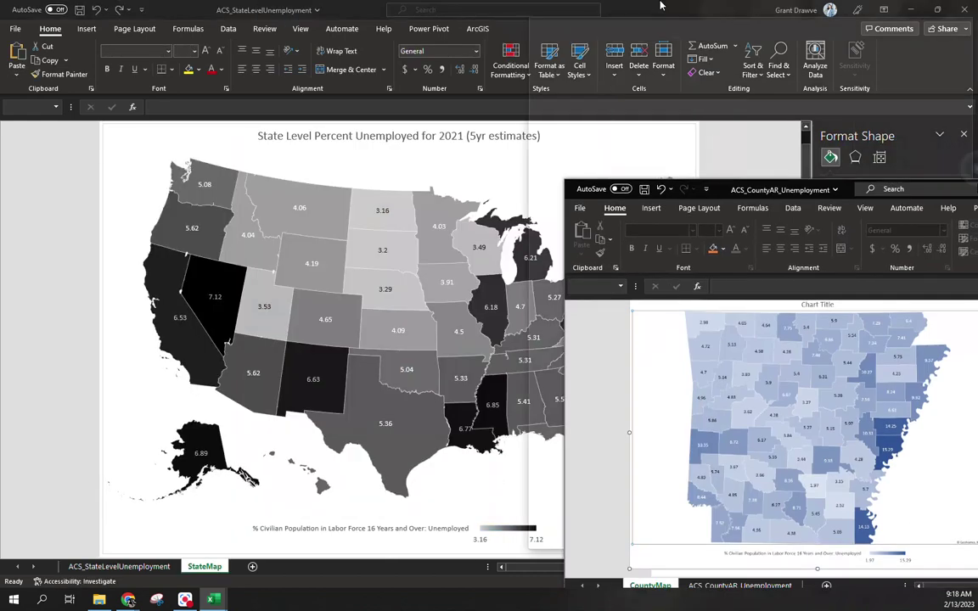
{"action": "left_click", "coordinate": [118, 164]}
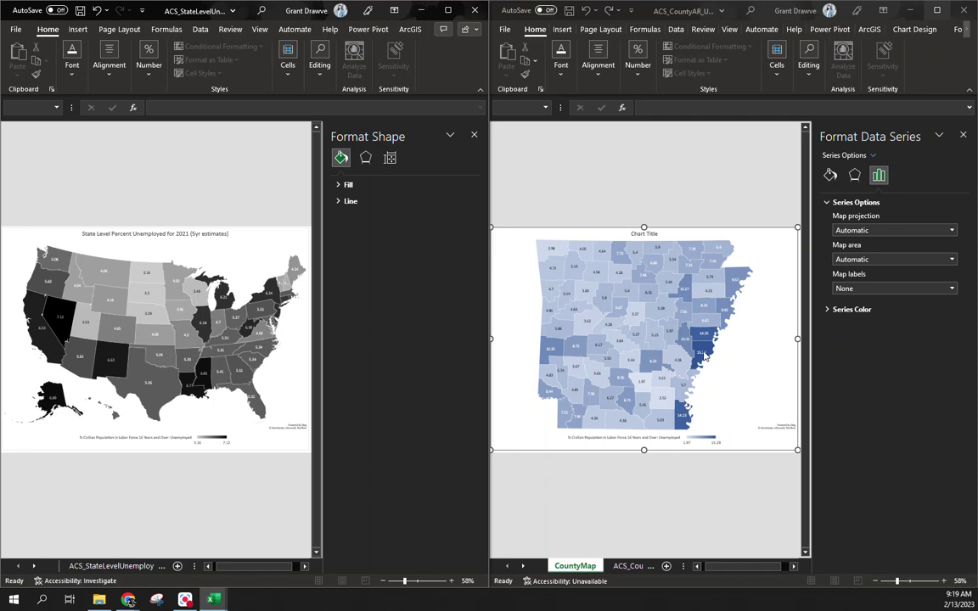
{"action": "mouse_move", "coordinate": [194, 392]}
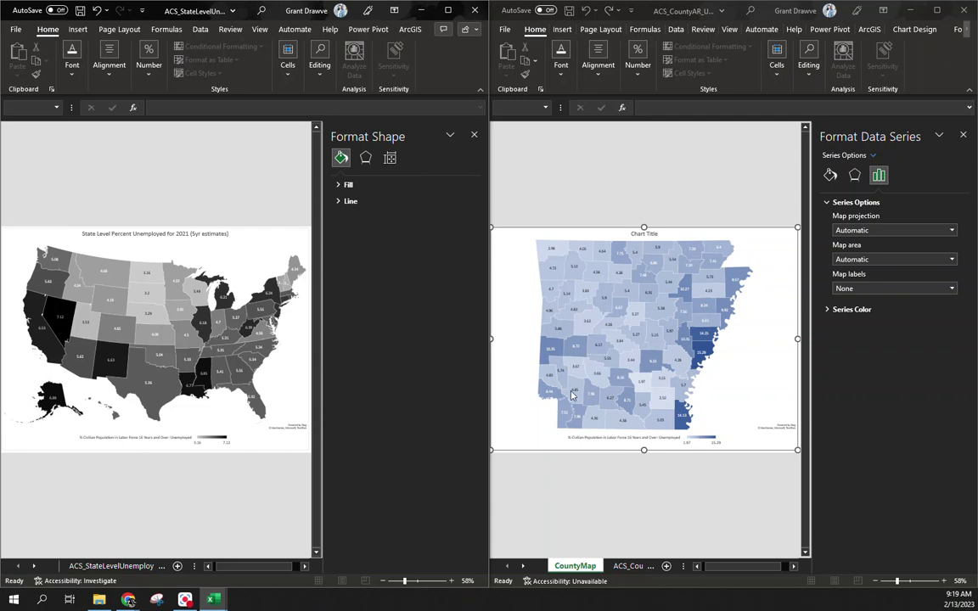
{"action": "left_click", "coordinate": [647, 235]}
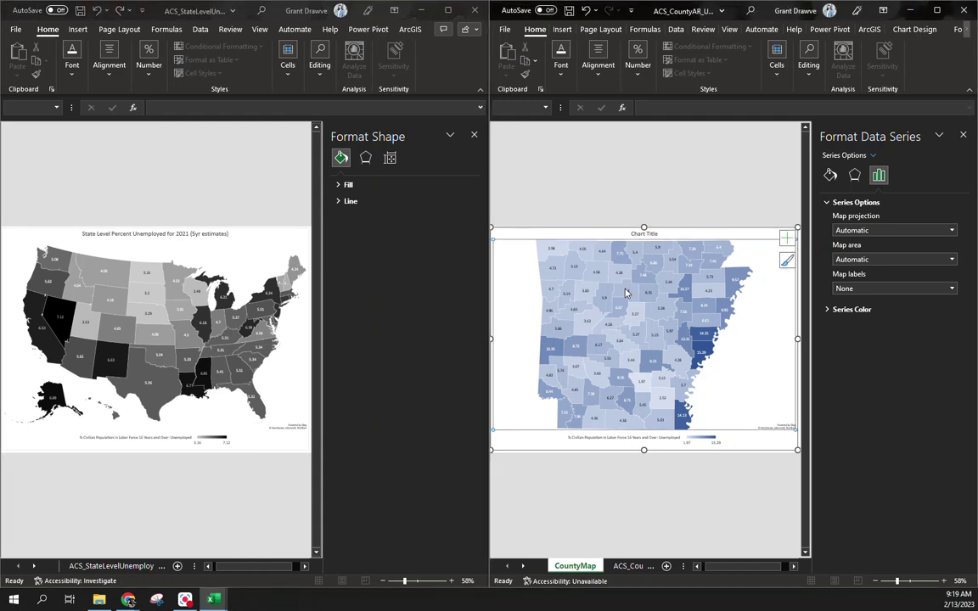
{"action": "mouse_move", "coordinate": [607, 327]}
Close the Format Shape and Format Data Series panes in the two workbooks to enlarge both maps
{"action": "left_click", "coordinate": [459, 140]}
{"action": "left_click", "coordinate": [472, 136]}
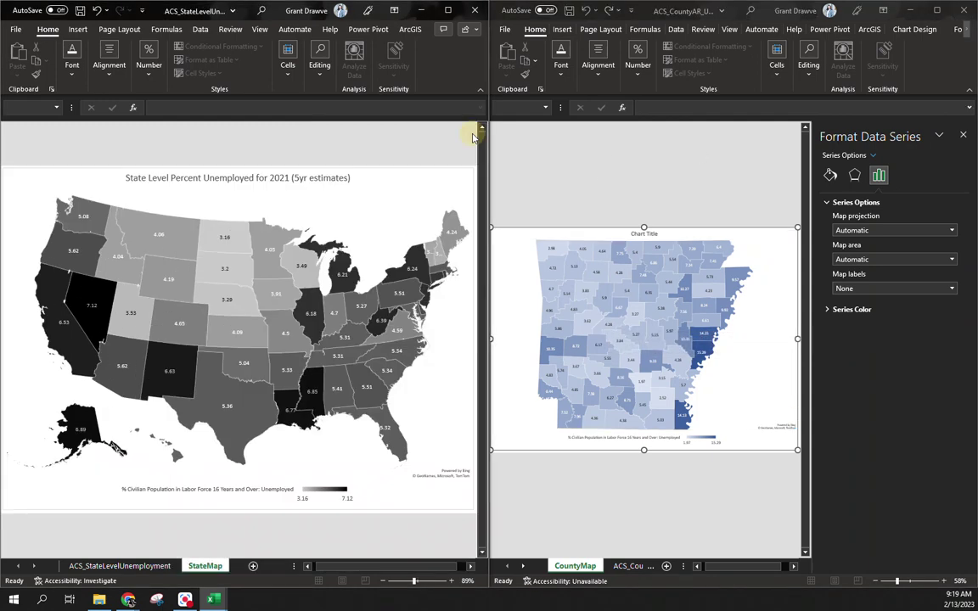
{"action": "left_click", "coordinate": [962, 135]}
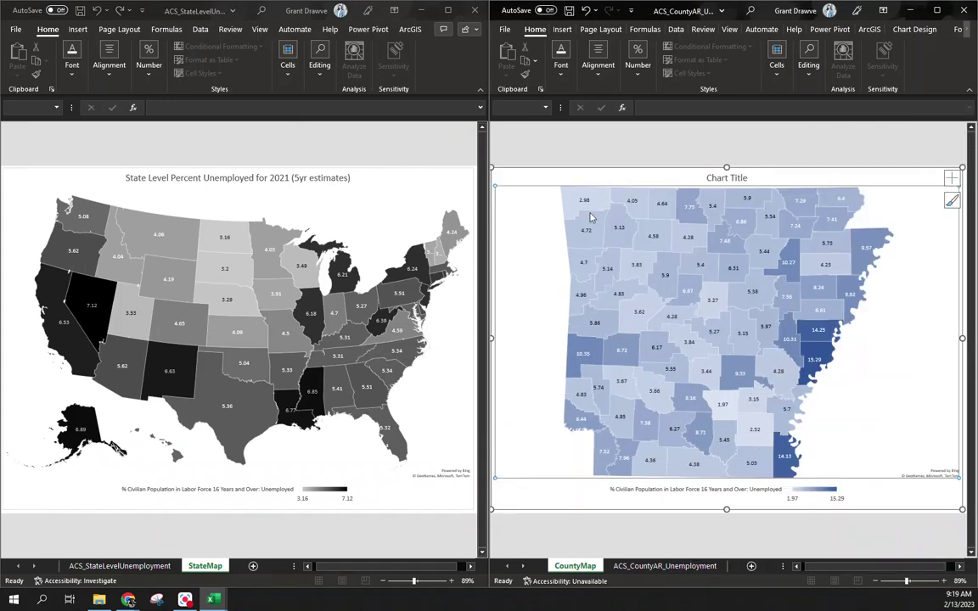
{"action": "mouse_move", "coordinate": [592, 216]}
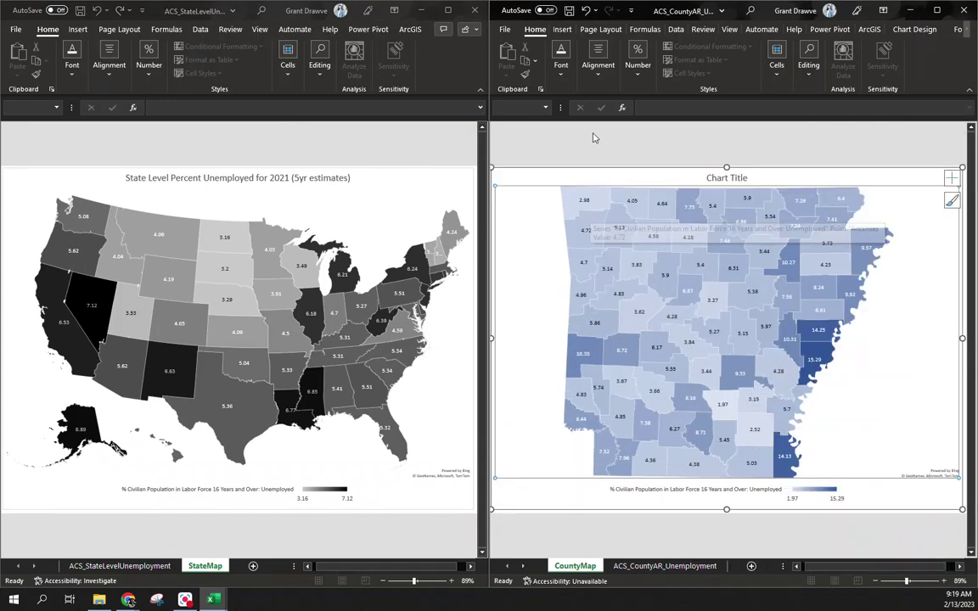